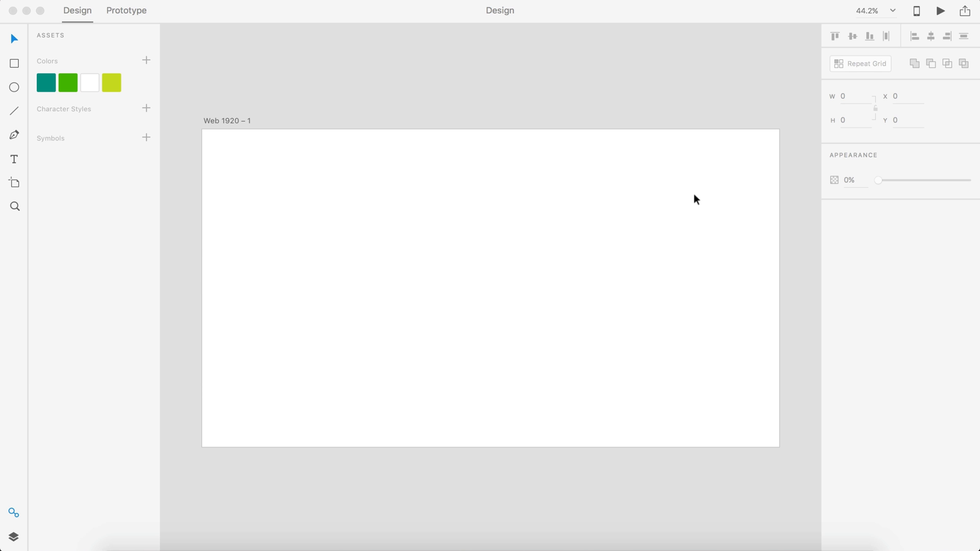
- Fill the Web 1920 – 1 artboard with teal
left_click(418, 87)
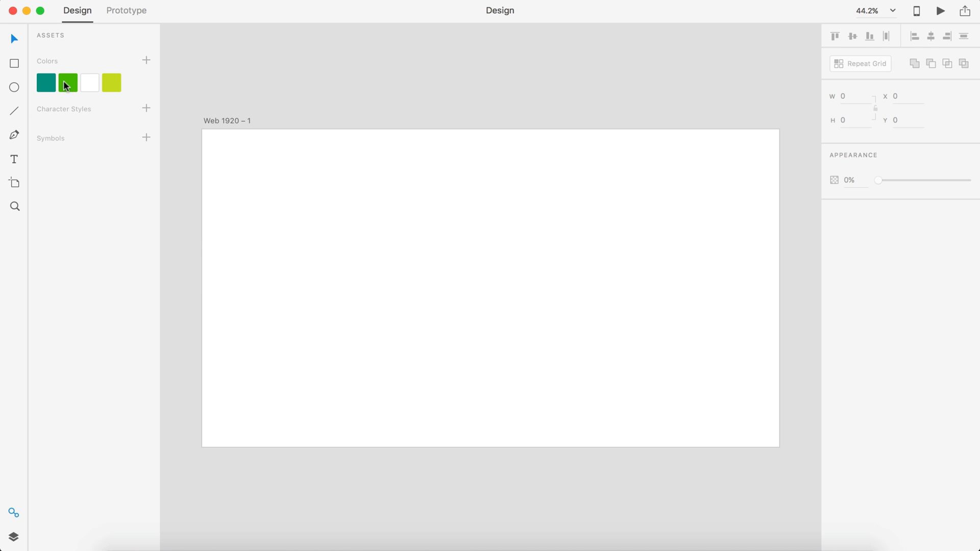
left_click(311, 155)
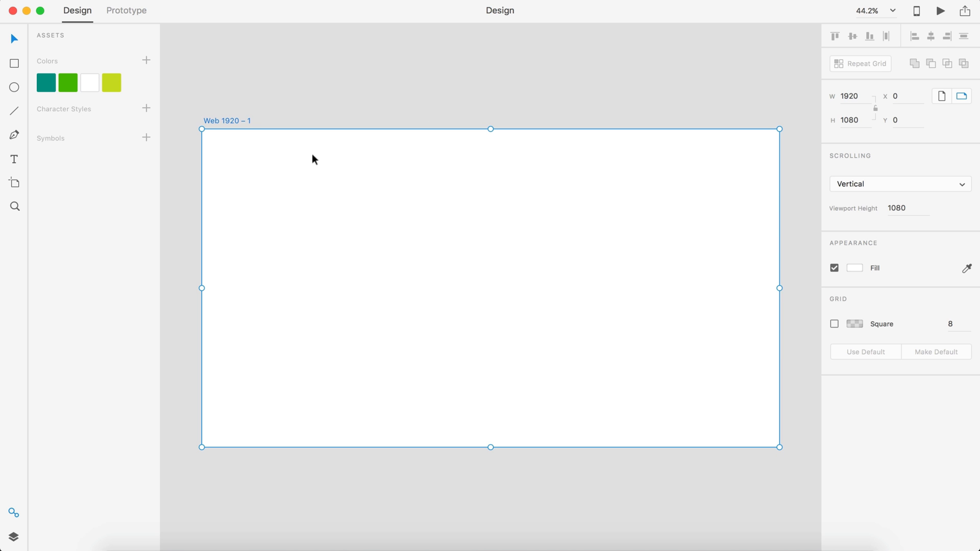
left_click(47, 86)
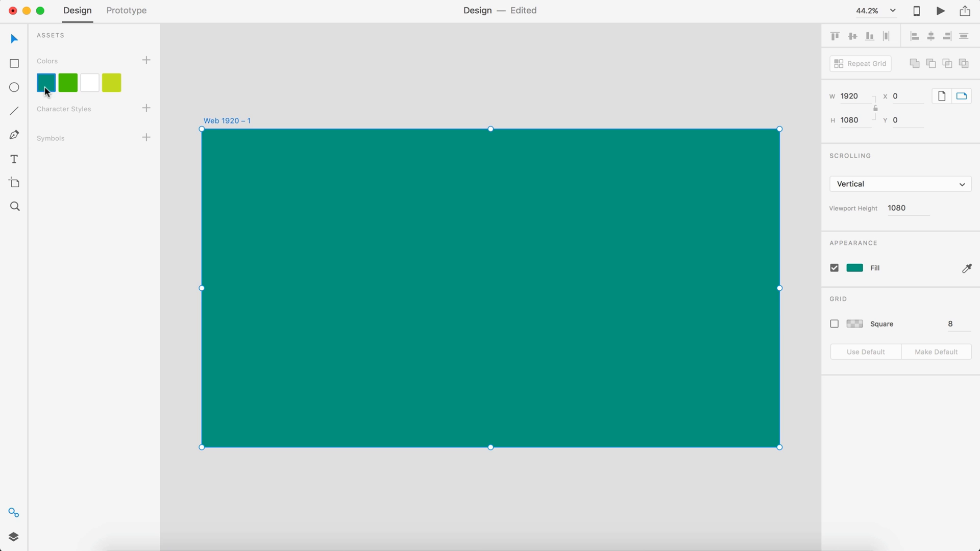
left_click(367, 66)
scroll(356, 193, "up", 1)
- Add a HERO text object on the artboard and make it white
key("t")
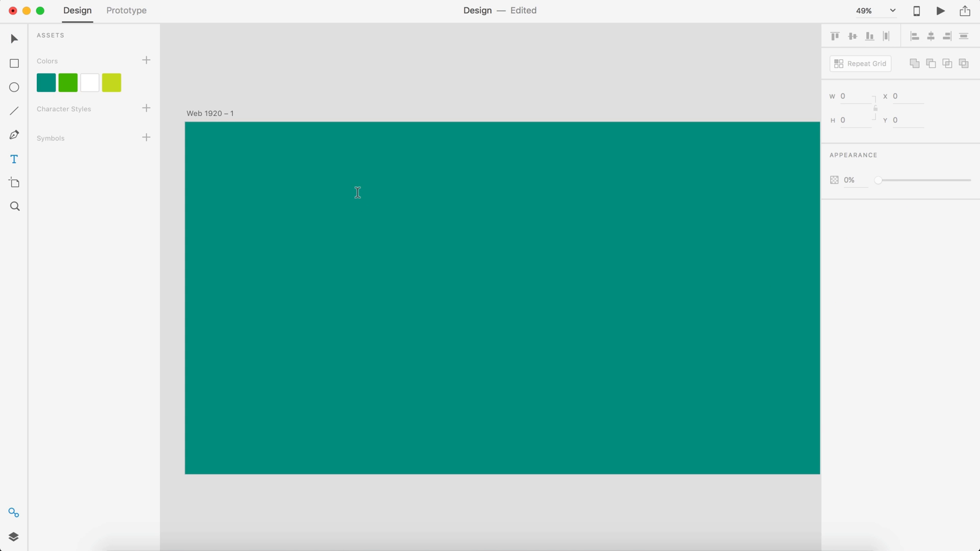
left_click(358, 194)
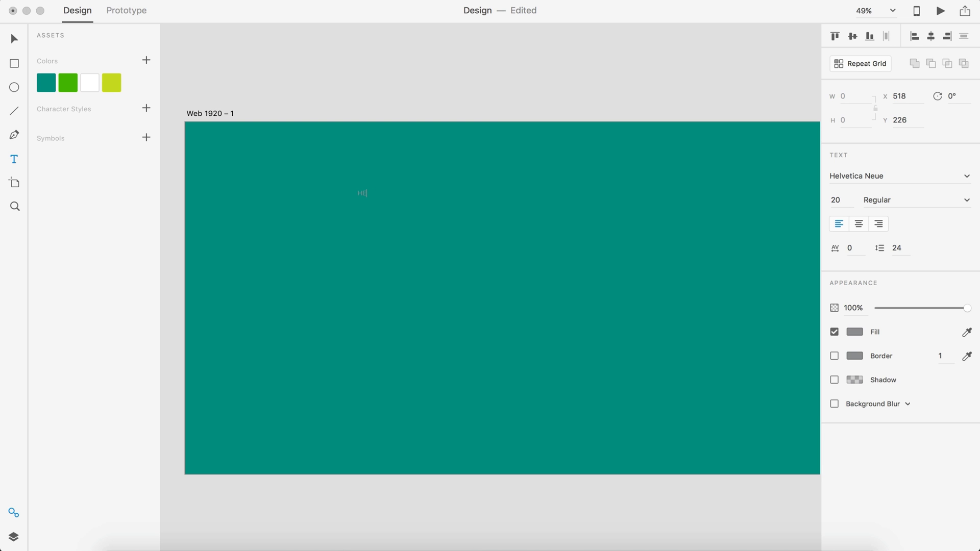
key("super+a")
left_click(858, 332)
left_click_drag(780, 334, 660, 219)
left_click(968, 182)
- Set the HERO text to Proxima Nova Black at 56 pt
left_click(968, 182)
left_click(922, 175)
key("BackSpace")
key("BackSpace")
key("BackSpace")
key("BackSpace")
key("BackSpace")
key("BackSpace")
key("BackSpace")
key("BackSpace")
key("BackSpace")
key("BackSpace")
key("BackSpace")
key("BackSpace")
key("BackSpace")
key("BackSpace")
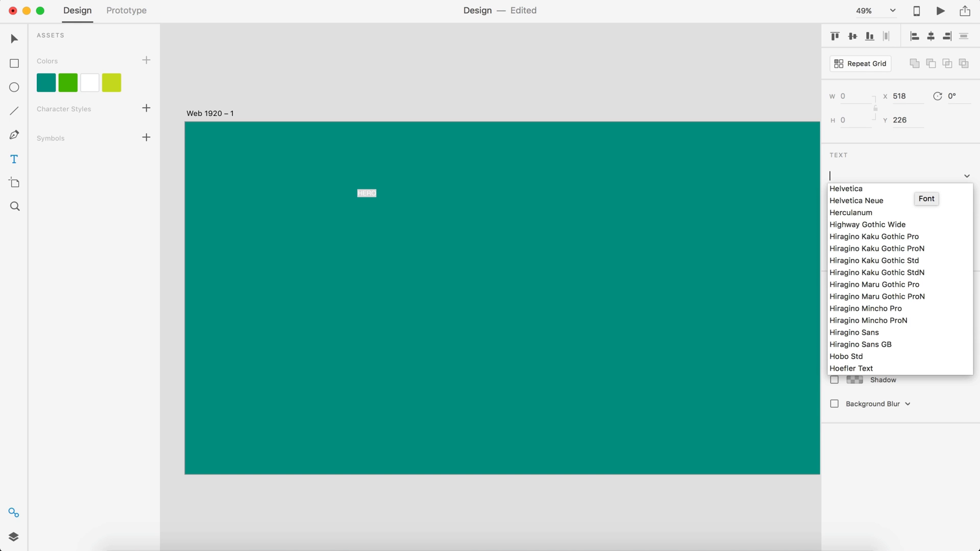
type("pro")
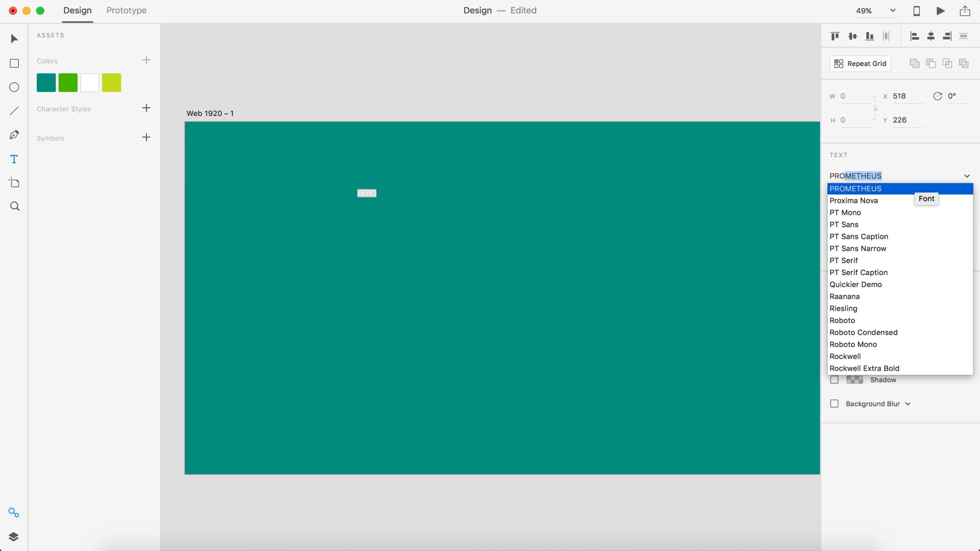
key("Down")
key("Return")
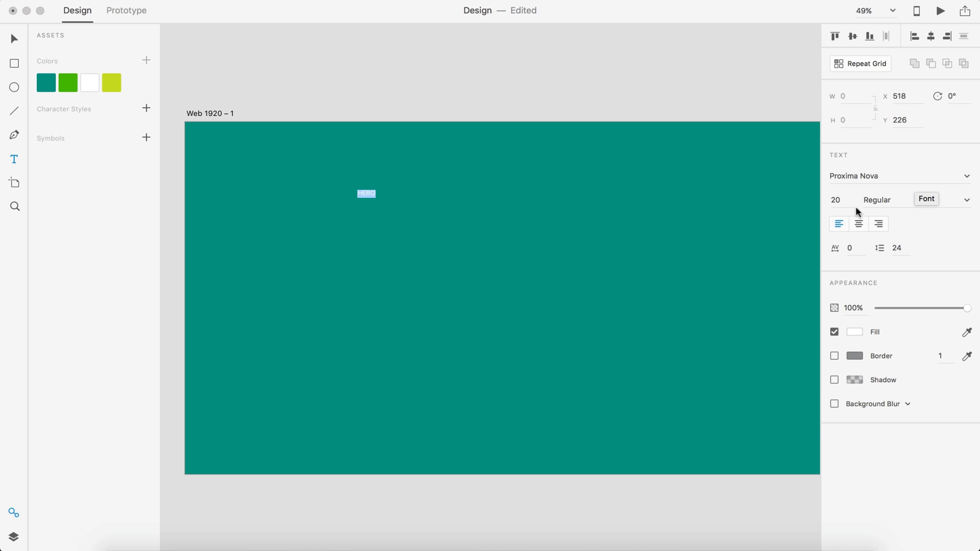
left_click(968, 202)
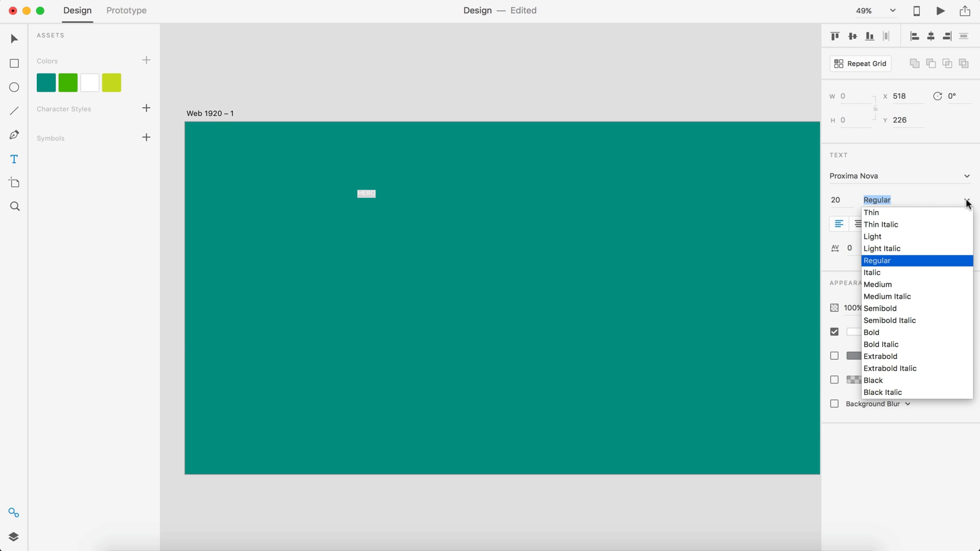
left_click(873, 381)
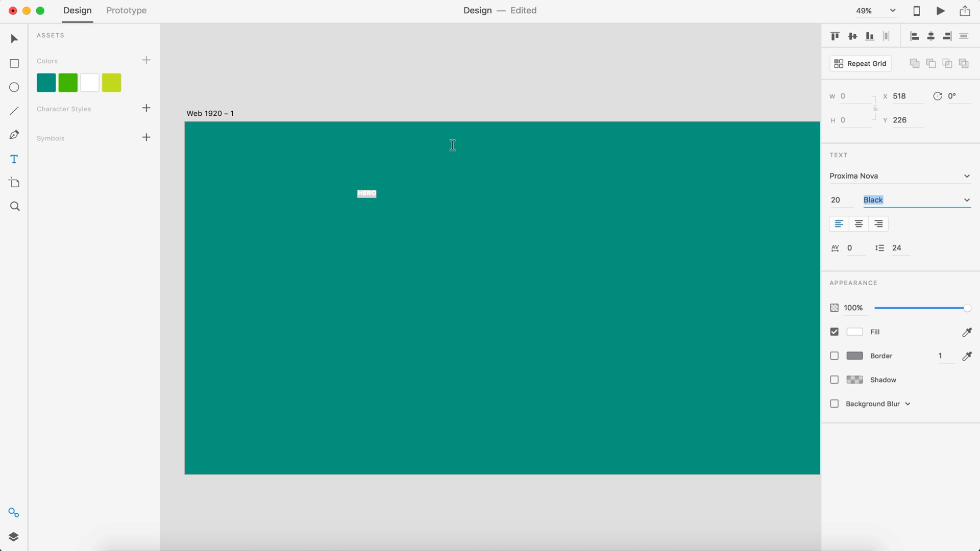
left_click(840, 200)
type("56")
key("Return")
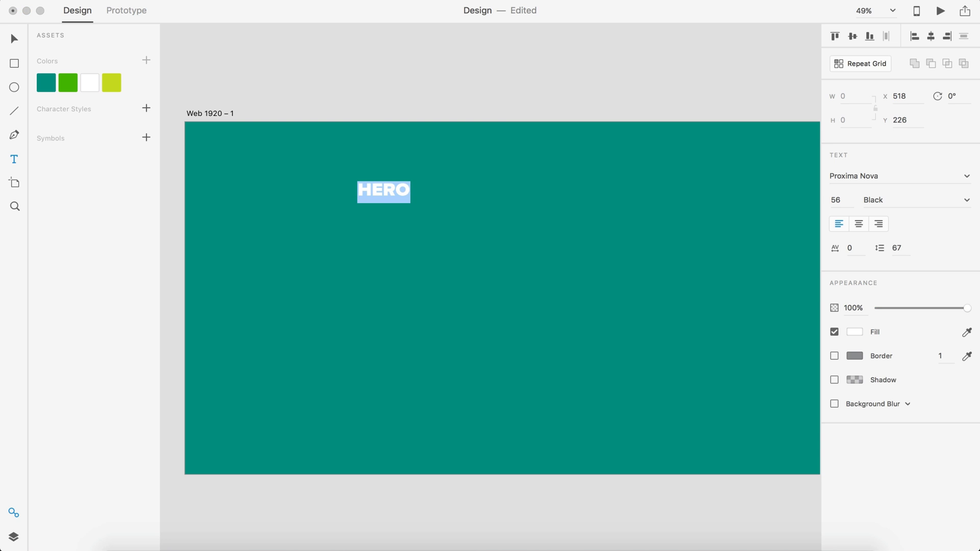
- Give HERO a drop shadow and move it to X 150, Y 40
left_click(14, 39)
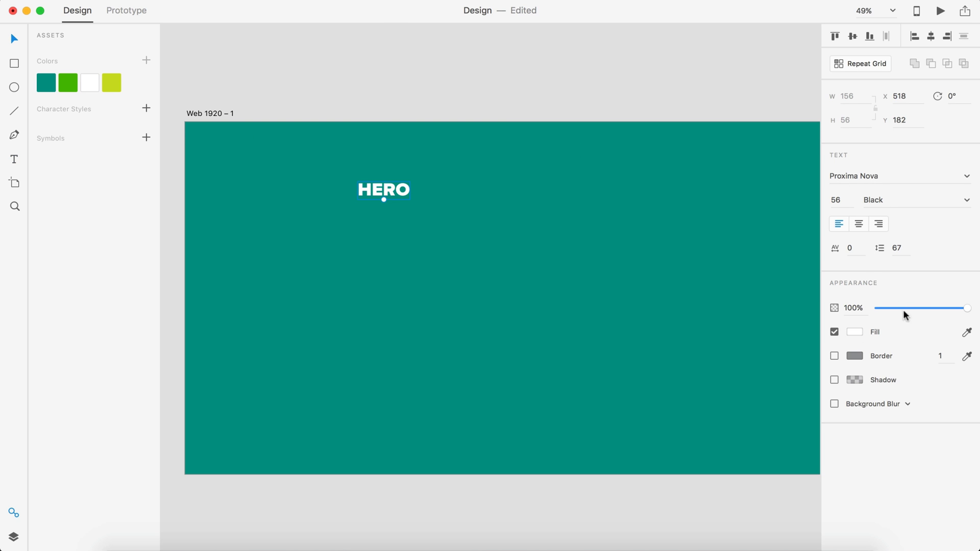
left_click(835, 381)
left_click_drag(396, 191, 223, 133)
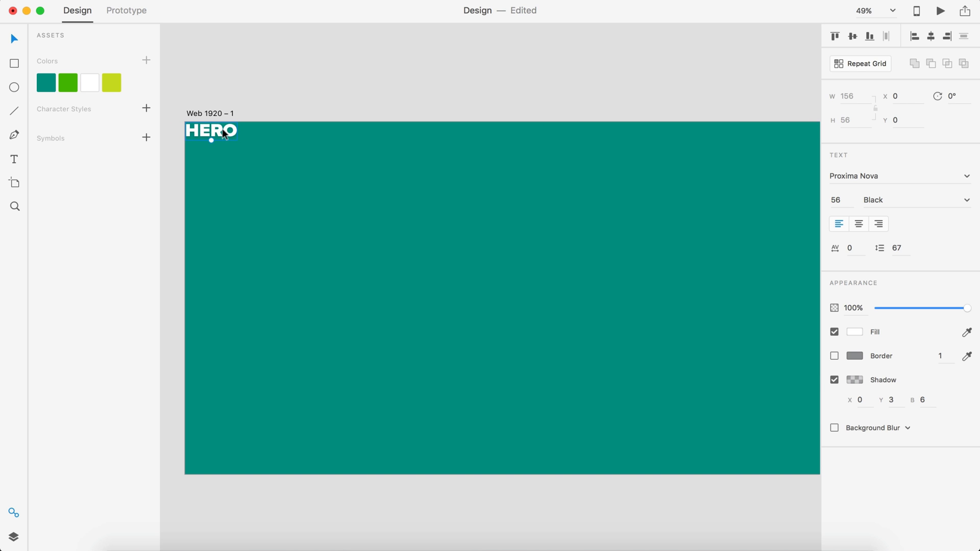
key("shift+Right")
key("shift+Right")
key("shift+Right")
key("shift+Right")
key("shift+Right")
key("shift+Right")
key("shift+Right")
key("shift+Right")
key("shift+Right")
key("shift+Right")
key("shift+Right")
key("shift+Right")
key("shift+Right")
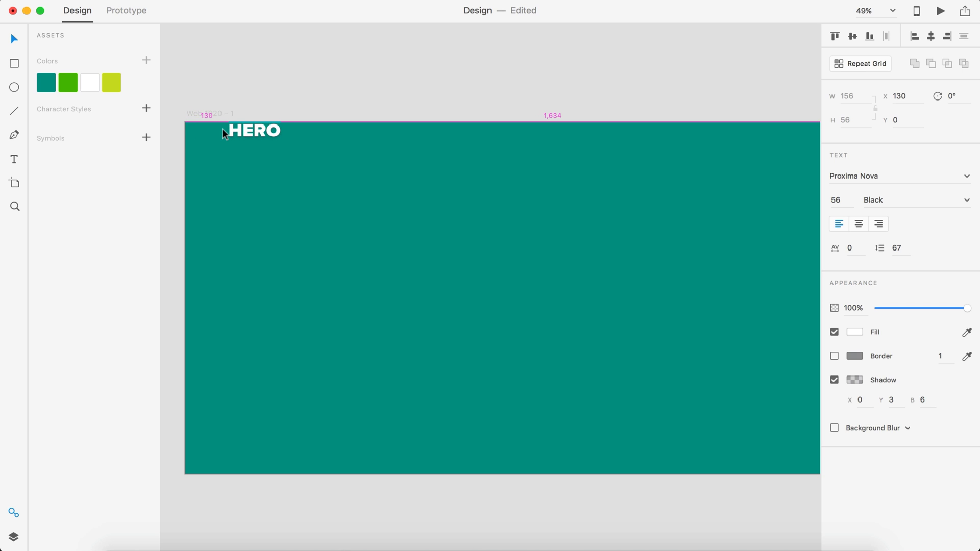
key("shift+Right")
key("shift+Right")
key("shift+Down")
key("shift+Down")
key("shift+Down")
key("shift+Down")
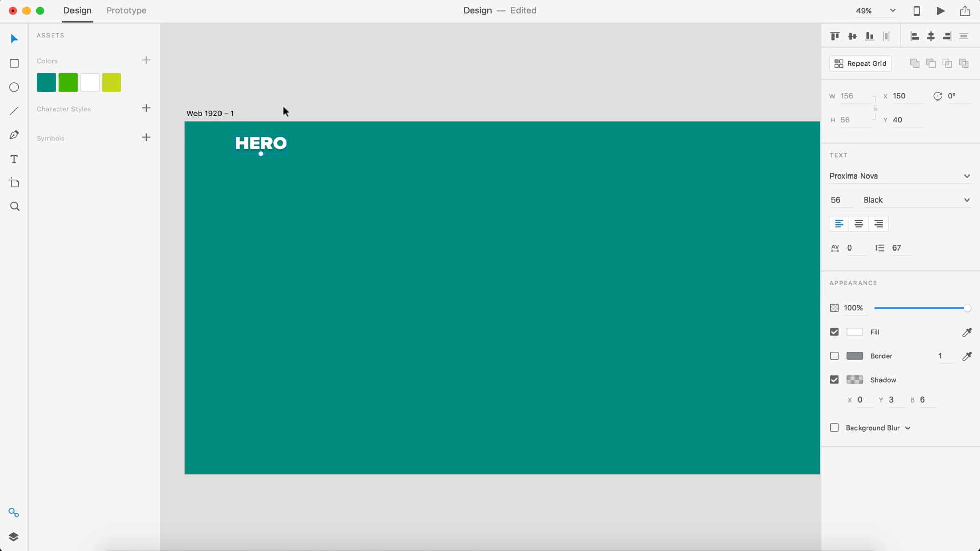
left_click(357, 74)
scroll(357, 74, "right", 2)
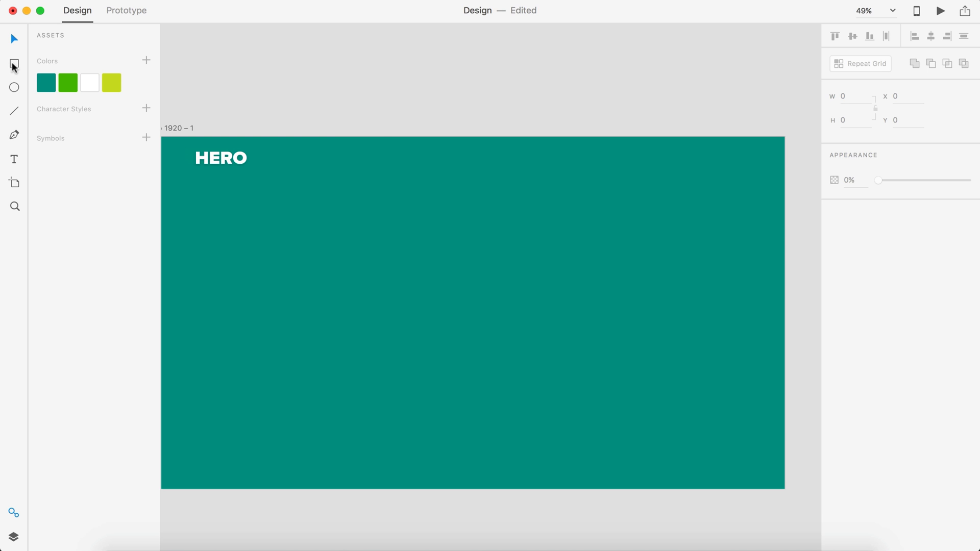
- Draw a box near the artboard's top right with no fill and a white border
scroll(613, 164, "up", 3)
left_click_drag(547, 143, 674, 159)
left_click(834, 227)
left_click(852, 252)
left_click(943, 256)
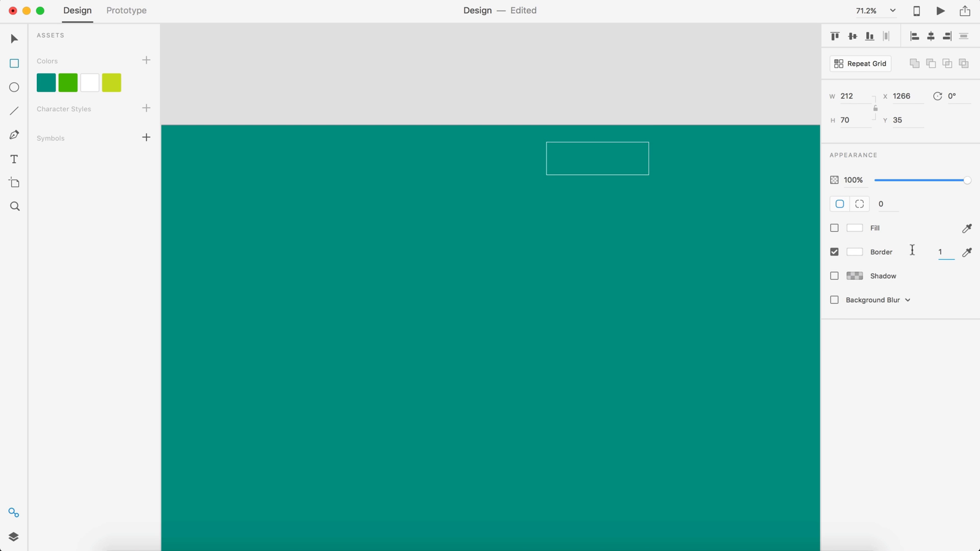
- Add Login text in Proxima Nova at 22 pt
key("Escape")
scroll(628, 147, "up", 4)
type("togin")
key("super+a")
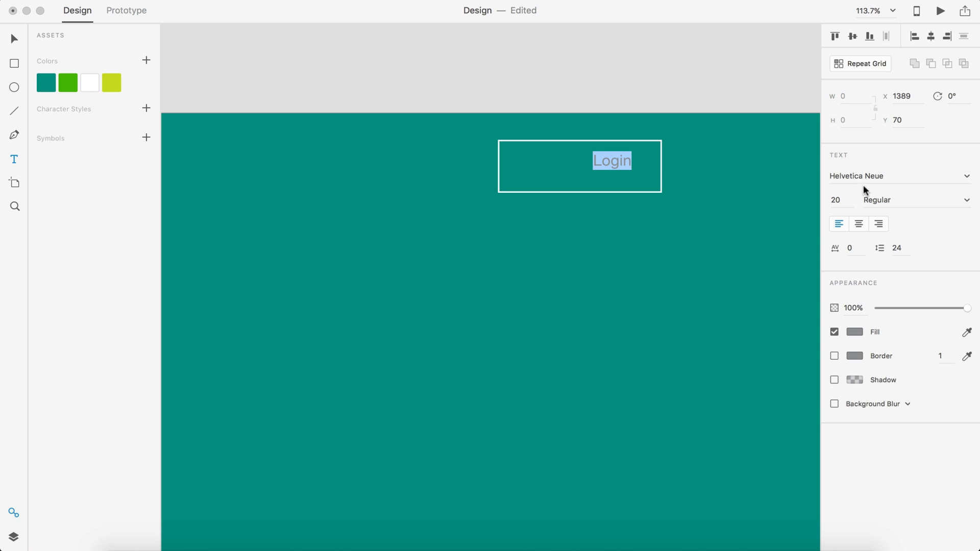
left_click(862, 173)
type("R")
type("Proxima Nova")
key("Tab")
type("22")
key("Return")
- Make the Login text white with a drop shadow
left_click(861, 335)
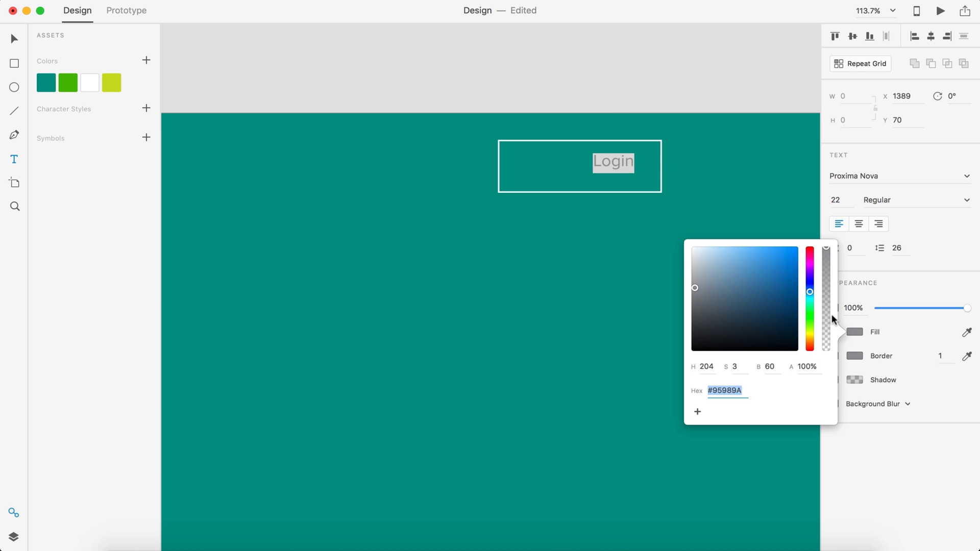
left_click_drag(699, 286, 678, 225)
left_click(905, 280)
left_click(835, 380)
- Save Login's and HERO's formatting as character styles
left_click(690, 94)
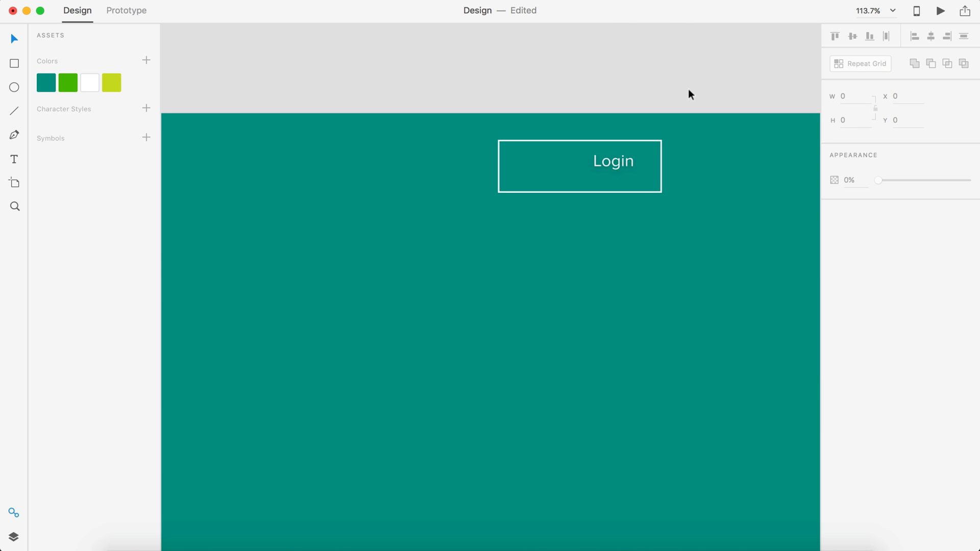
left_click(614, 164)
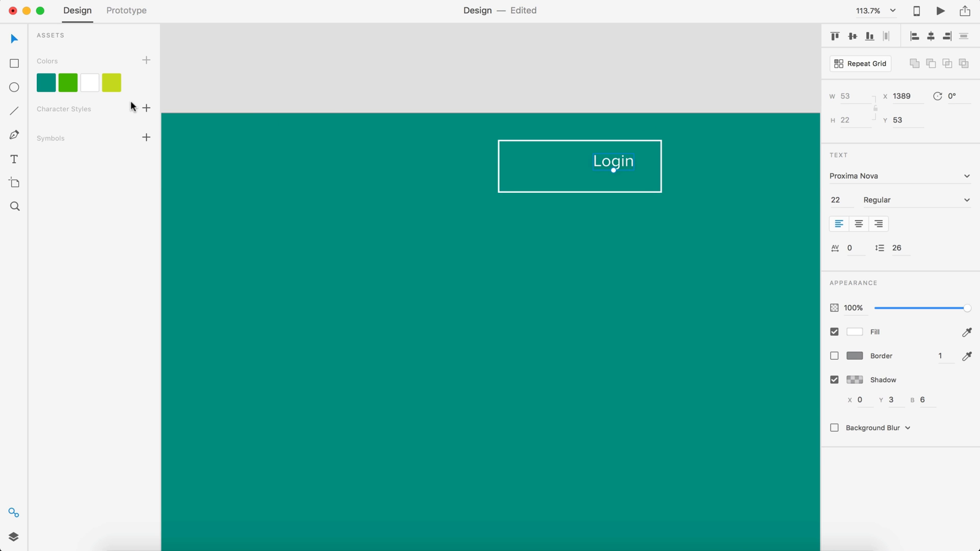
left_click(148, 108)
scroll(303, 176, "down", 5)
scroll(303, 176, "left", 5)
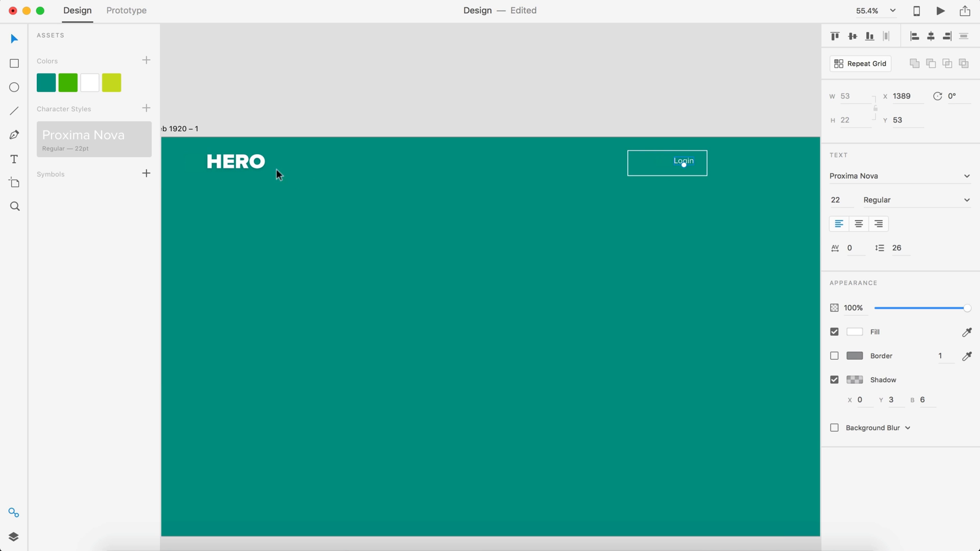
left_click(240, 162)
left_click(147, 109)
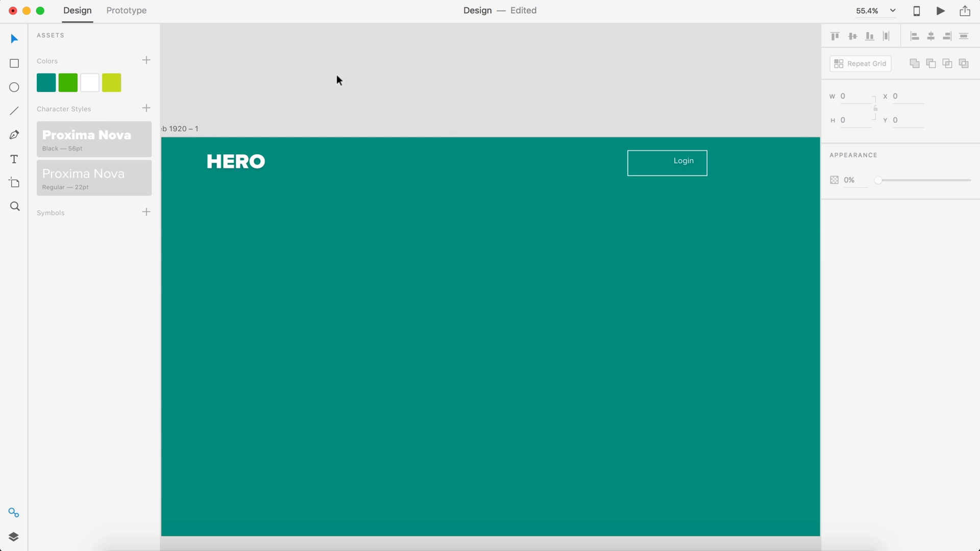
- Centre the Login text vertically and horizontally within its outline box
left_click(571, 87)
scroll(571, 86, "up", 3)
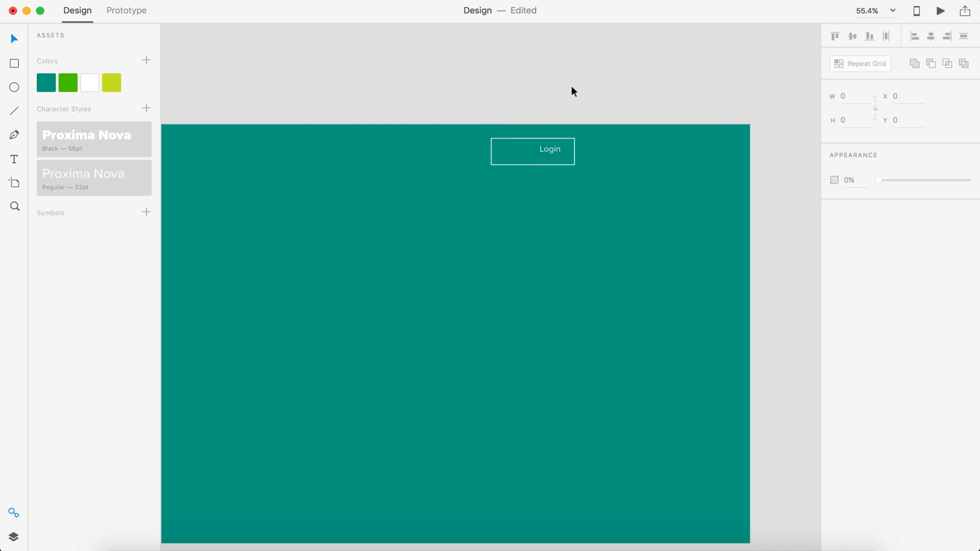
left_click(543, 163)
left_click(523, 154, "shift")
left_click(853, 36)
left_click(931, 35)
- Shrink the box around Login and round it into a 128×50 pill
scroll(501, 185, "up", 5)
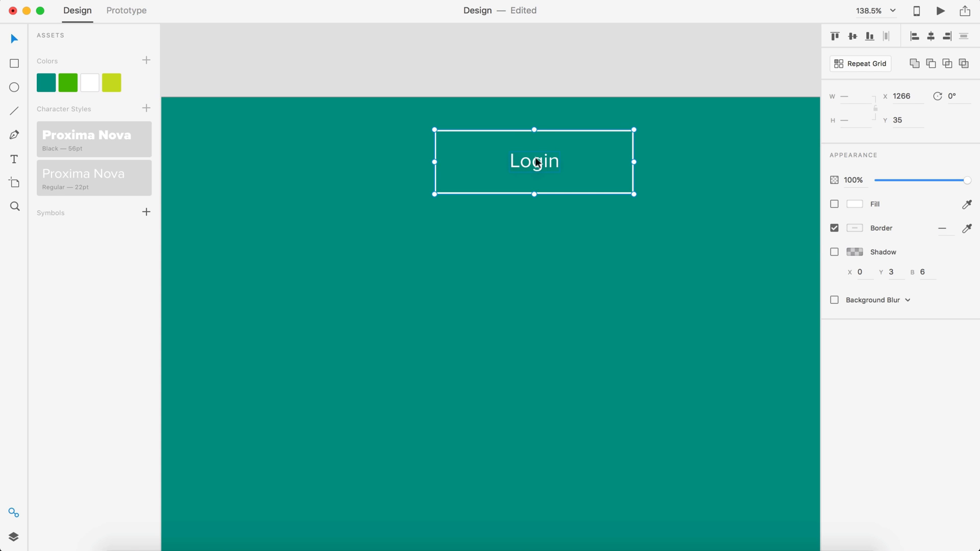
left_click(550, 162, "shift")
left_click_drag(633, 130, 598, 137)
left_click(883, 204)
type("1000")
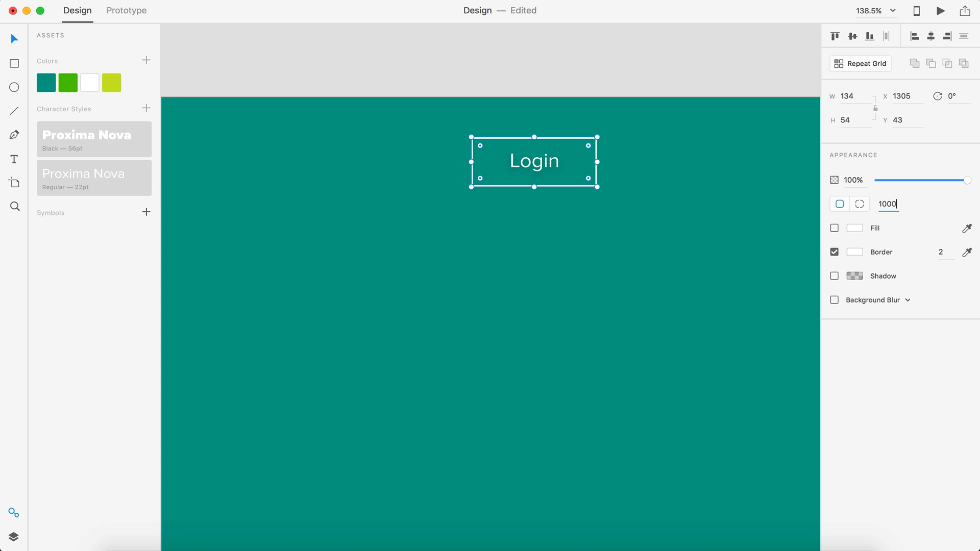
key("Return")
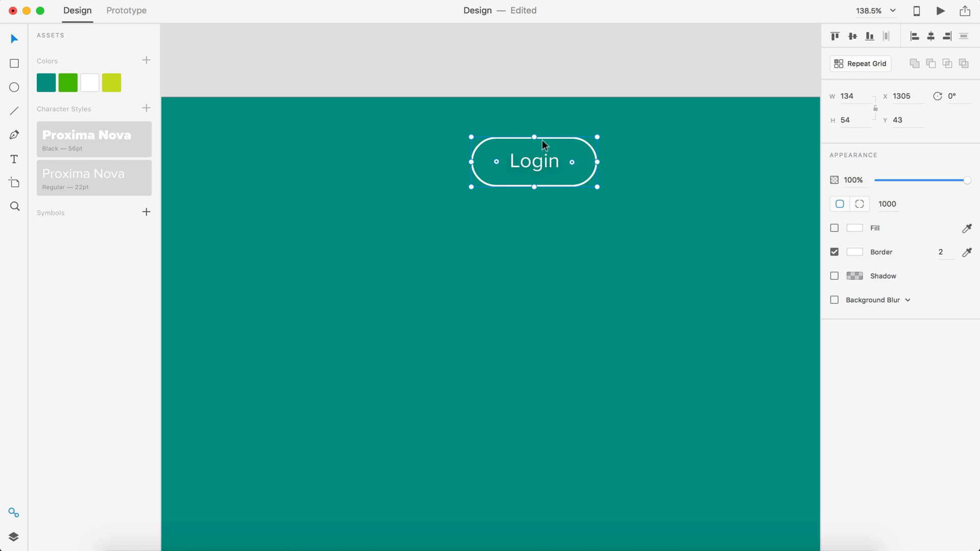
left_click_drag(534, 137, 535, 139)
left_click_drag(596, 162, 594, 161)
left_click(636, 76)
scroll(636, 76, "down", 5)
scroll(635, 76, "up", 2)
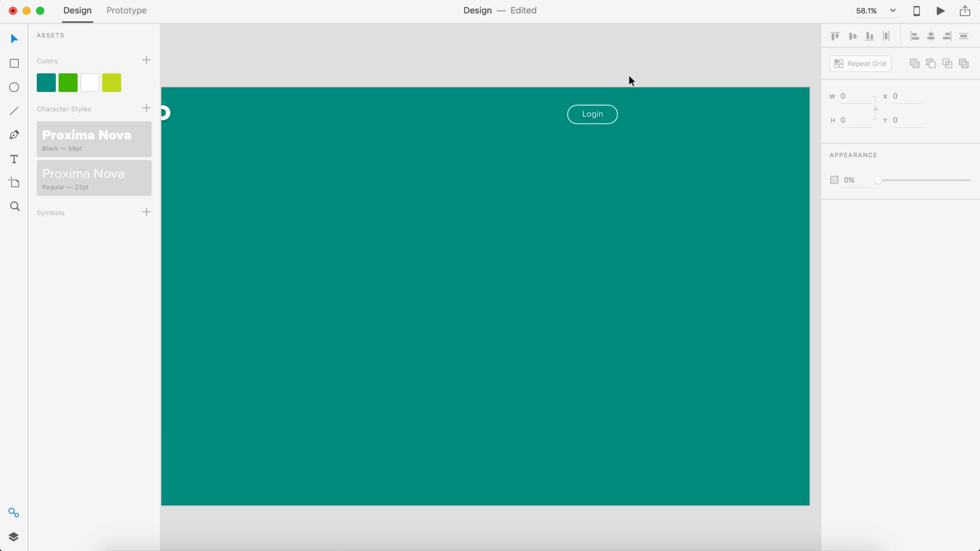
- Move the Login pill and text right to X 1562, level with HERO
left_click_drag(553, 64, 636, 172)
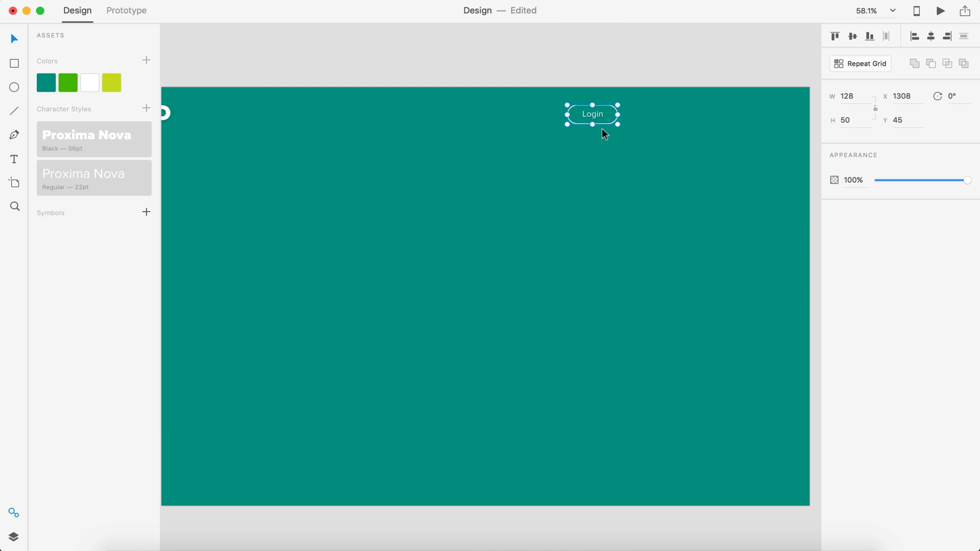
scroll(602, 130, "down", 2)
left_click_drag(597, 121, 737, 122)
scroll(738, 122, "down", 2)
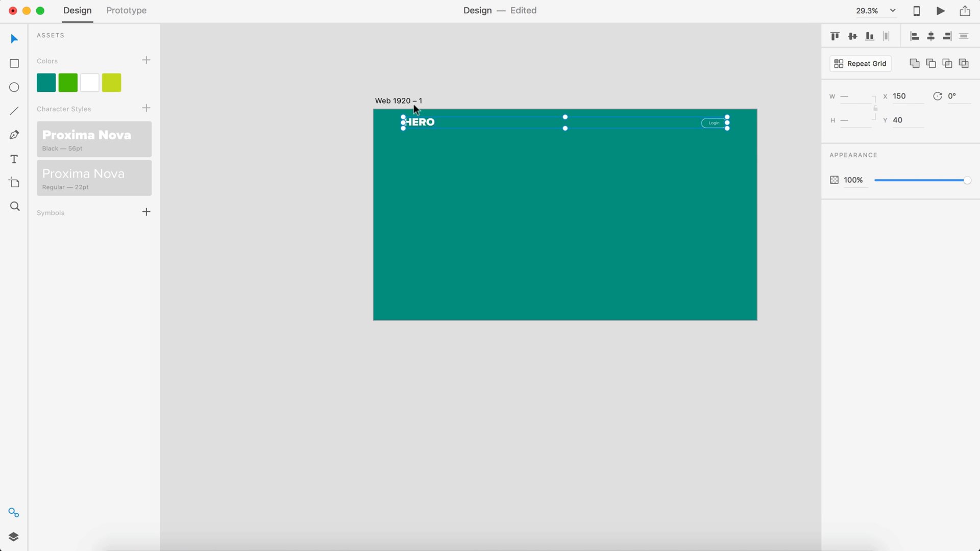
left_click(615, 56)
scroll(616, 56, "up", 5)
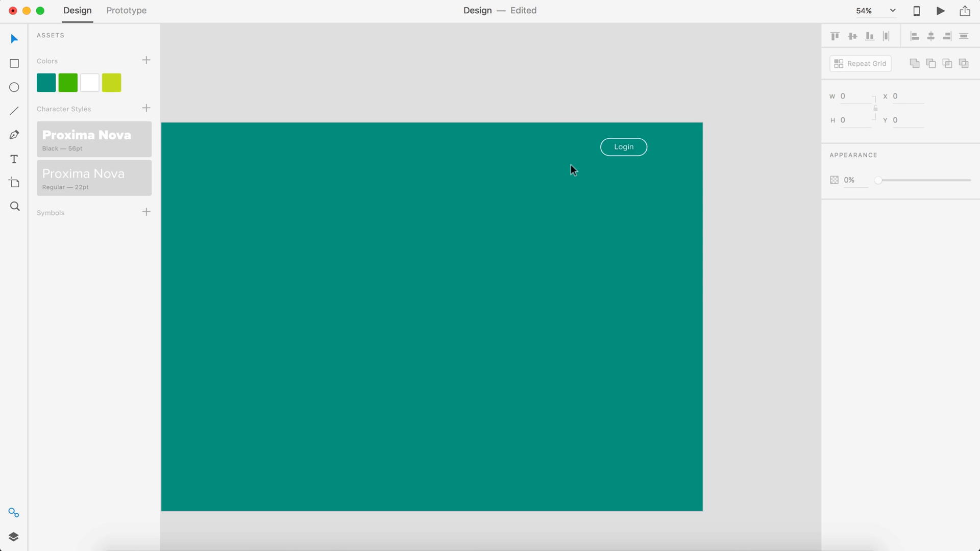
scroll(573, 163, "up", 3)
- Copy the Login text as a right-aligned Press label beside the pill
left_click(648, 137)
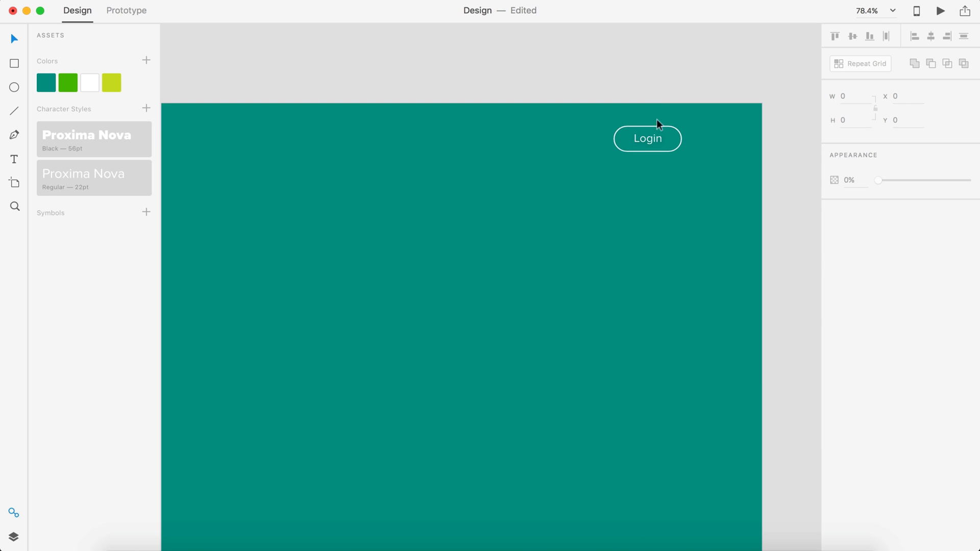
left_click_drag(655, 136, 578, 135)
double_click(578, 136)
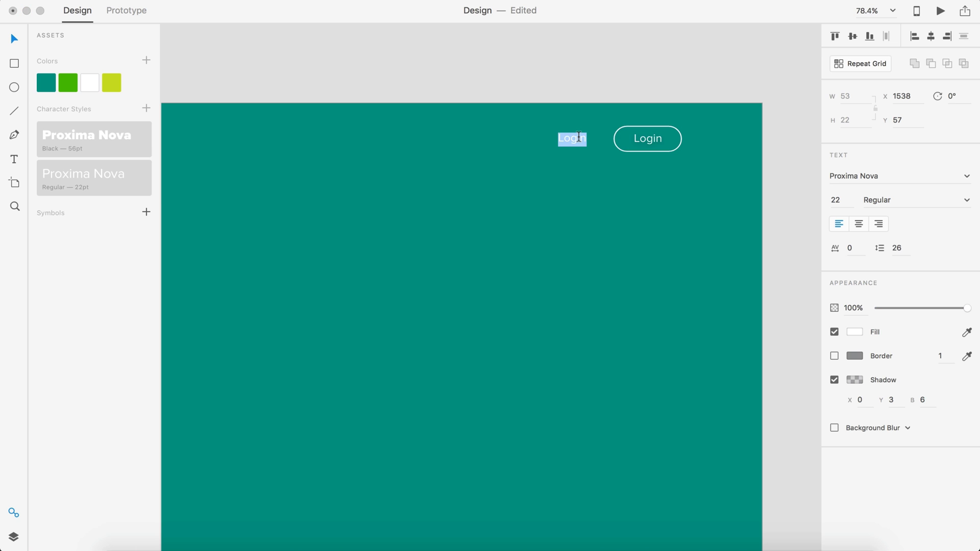
type("Press")
key("Escape")
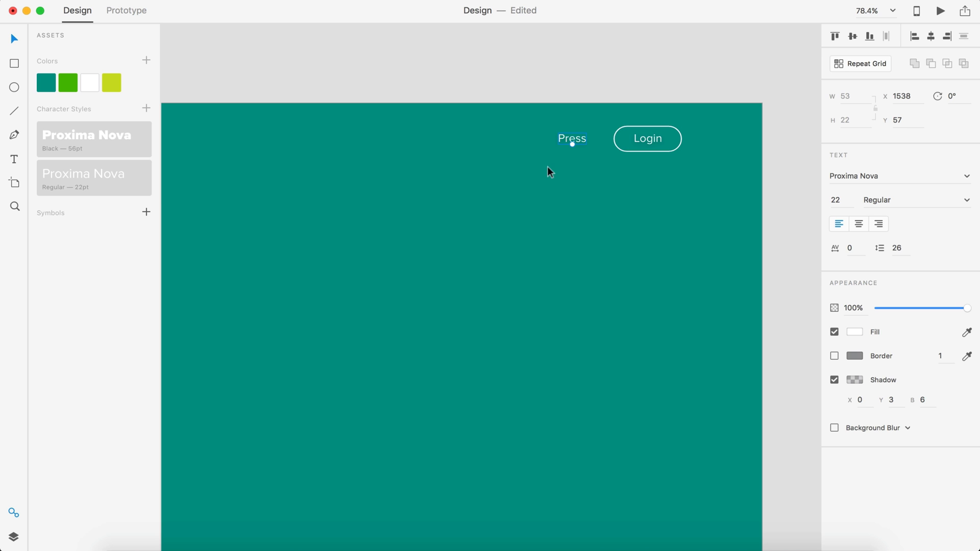
left_click(879, 224)
left_click_drag(571, 136, 580, 142)
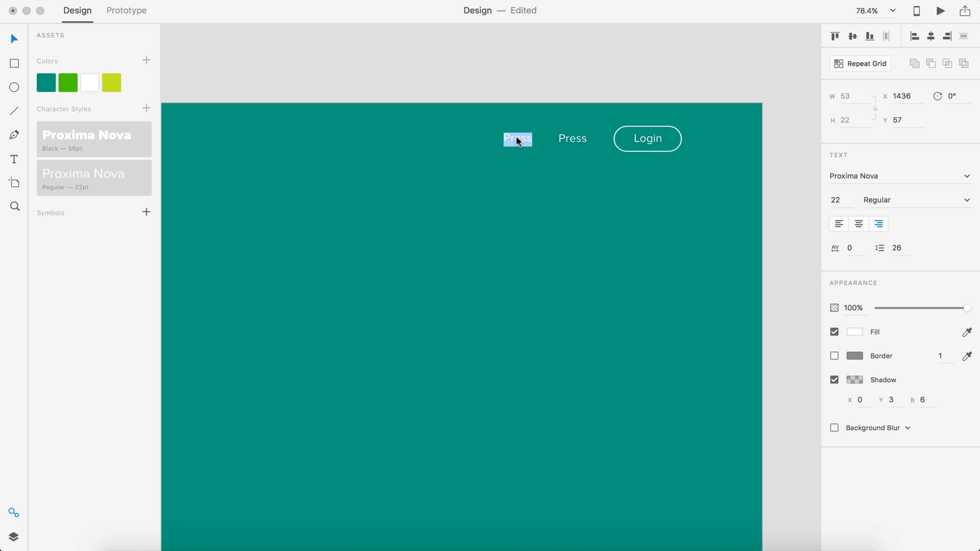
- Copy the label for more nav links, placing New at the left end
left_click_drag(516, 135, 427, 136)
left_click_drag(427, 136, 408, 129)
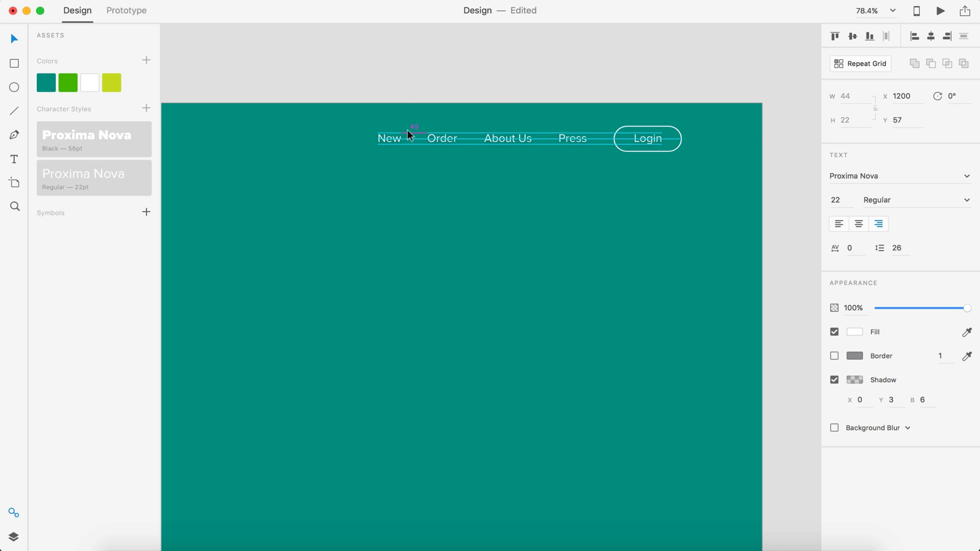
left_click(546, 51)
key("super+0")
scroll(547, 51, "up", 2)
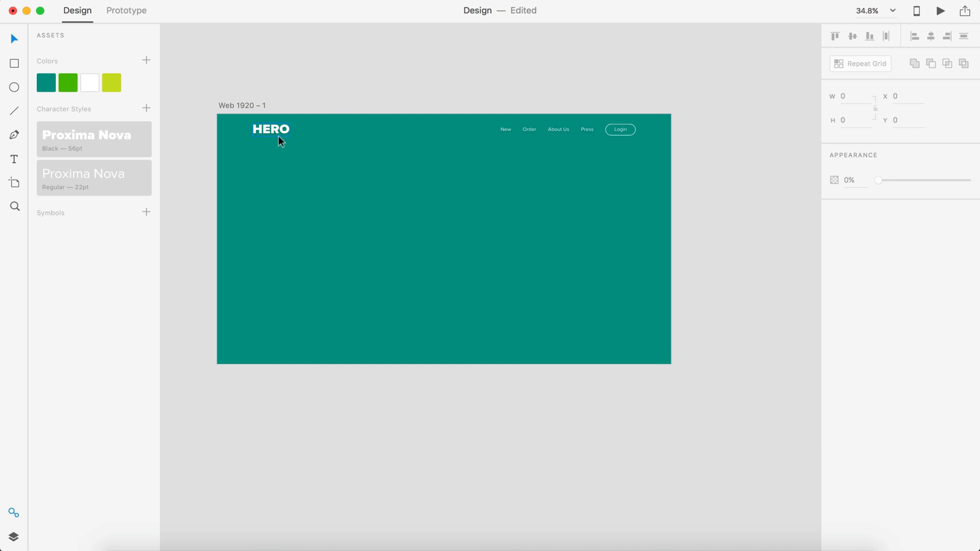
- Duplicate HERO as a horizontally centred 'Media & Press' heading in Proxima Nova Bold
left_click_drag(275, 140, 439, 219)
double_click(435, 217)
type("Media ")
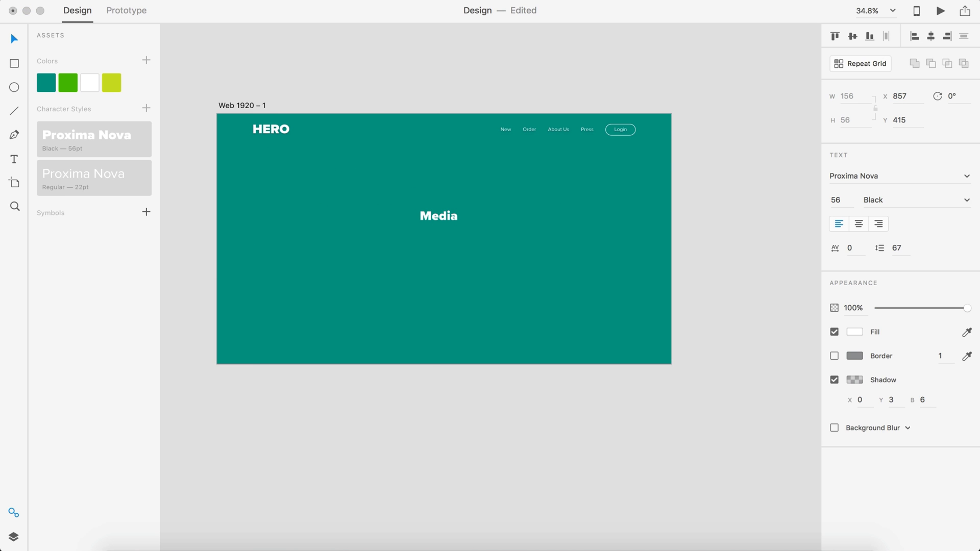
type("& Press")
key("super+a")
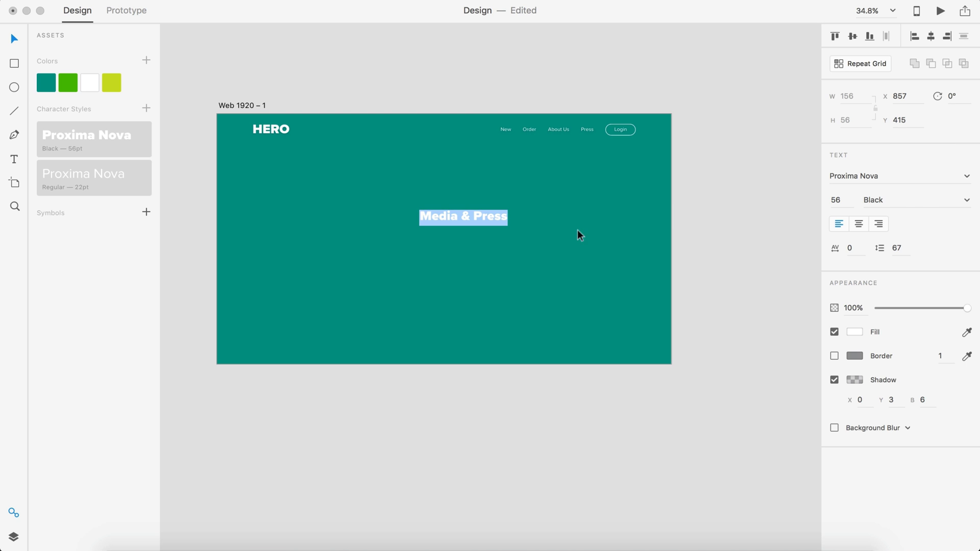
left_click(969, 200)
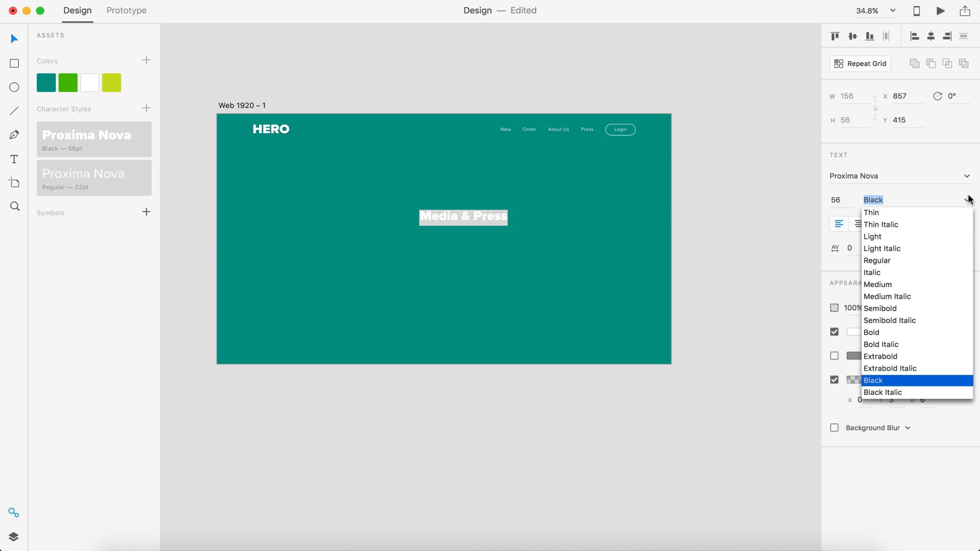
left_click(874, 332)
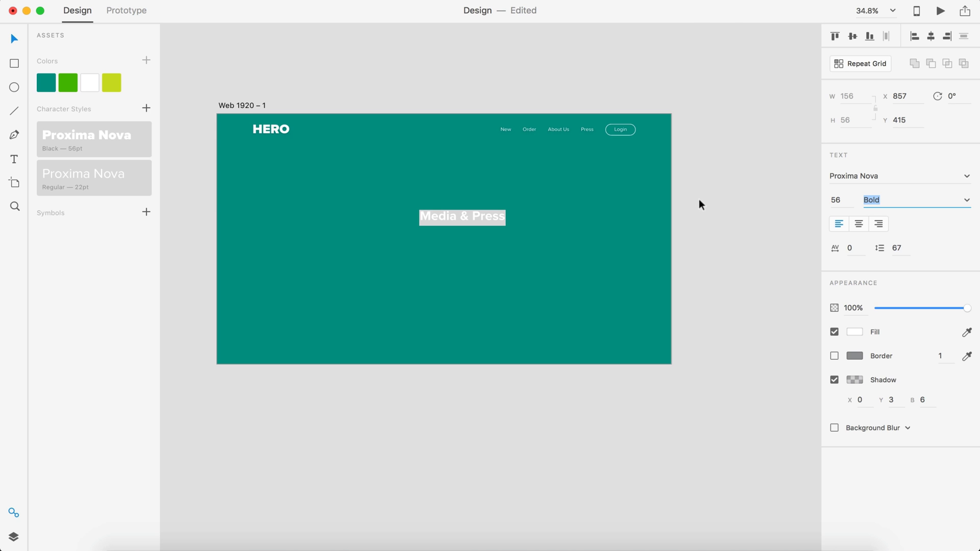
key("Escape")
left_click_drag(487, 215, 468, 192)
left_click(497, 66)
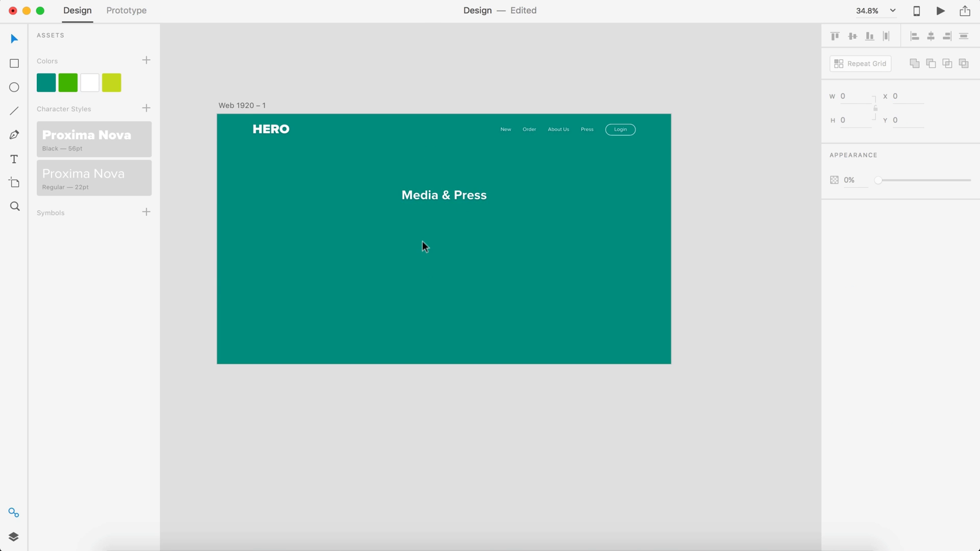
scroll(422, 241, "up", 2)
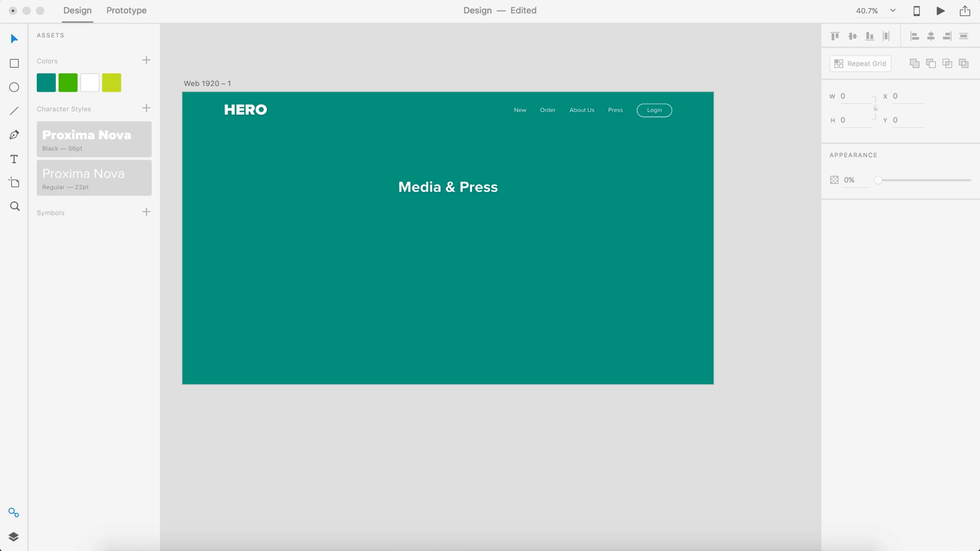
- Paste the press-kit sentence below the heading and colour it #FFFFFF
key("t")
left_click(440, 244)
type("The latest version of our press kit includes all updates from January 2010 – August 2017.")
key("ctrl+a")
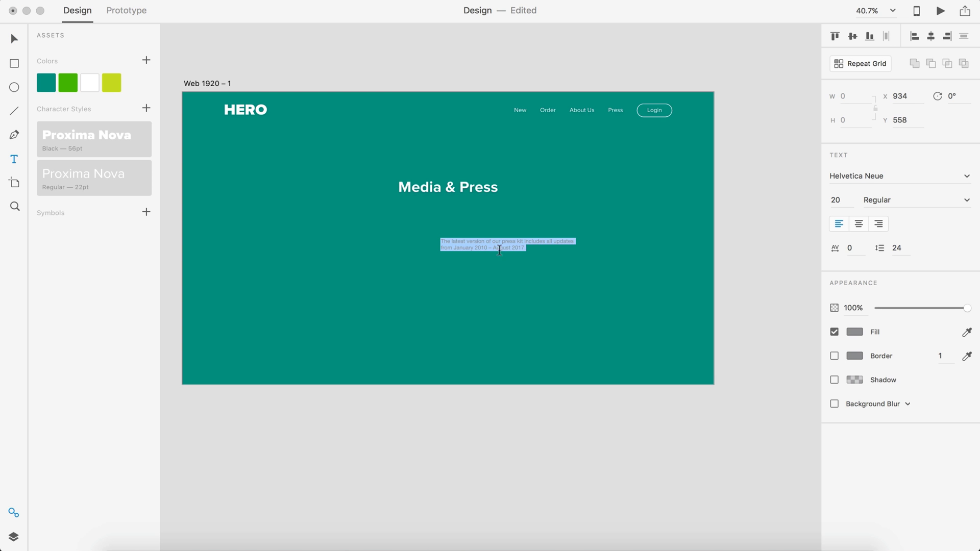
left_click(855, 332)
type("FFFFFF")
key("Return")
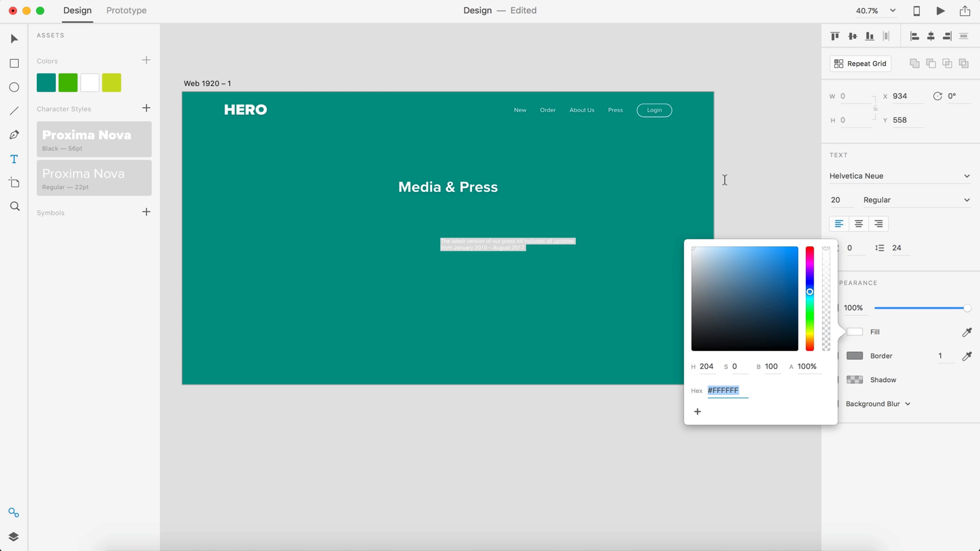
left_click(14, 39)
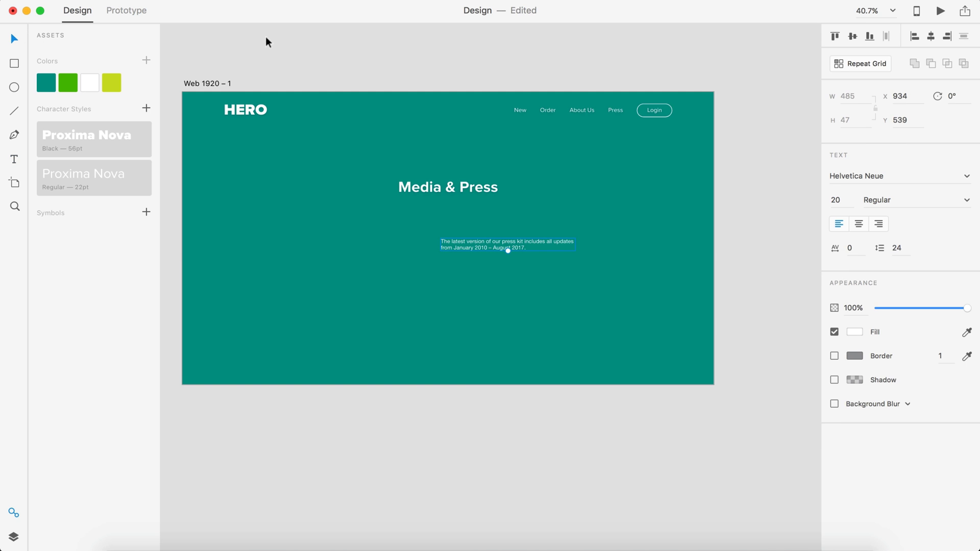
- Apply the Proxima Nova Regular 22pt style, centre-align, and place it under the heading
scroll(502, 263, "up", 3)
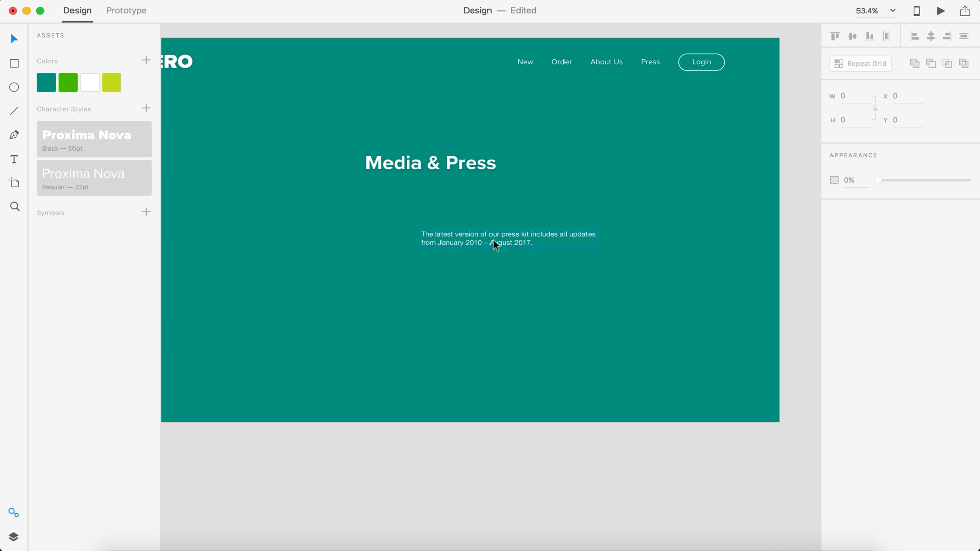
left_click(84, 145)
left_click(72, 186)
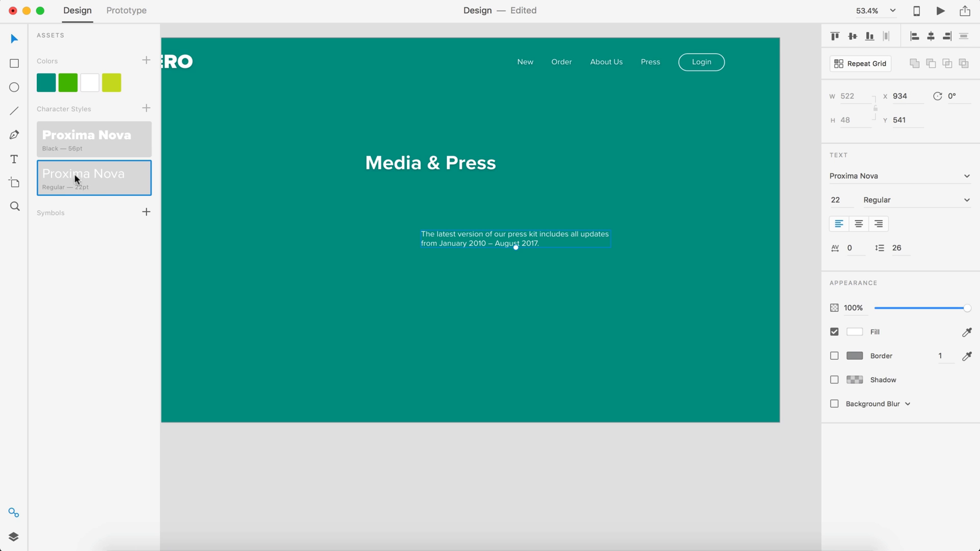
left_click(858, 223)
left_click_drag(537, 235, 452, 176)
- Duplicate the Login button to a spot just below the press-kit sentence
scroll(518, 345, "down", 3)
left_click(499, 416)
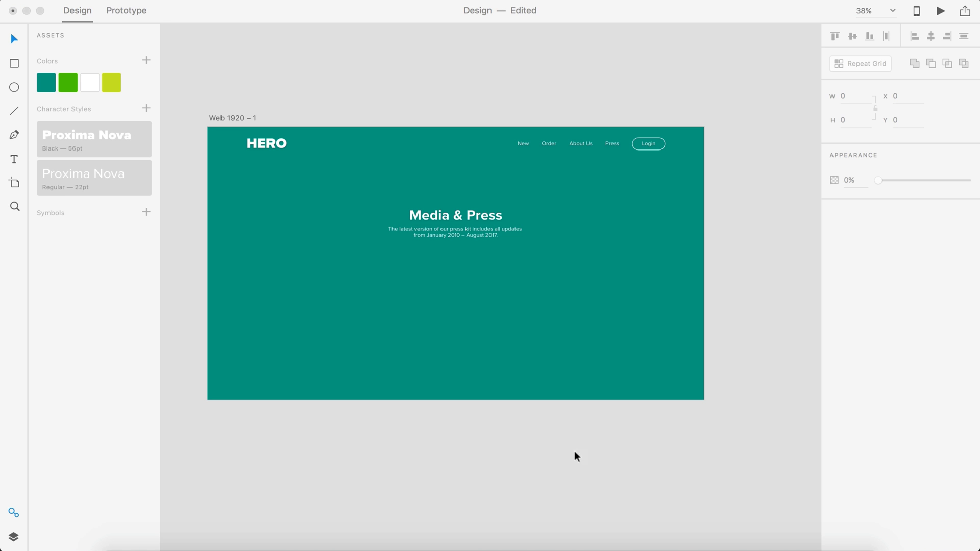
left_click(440, 332)
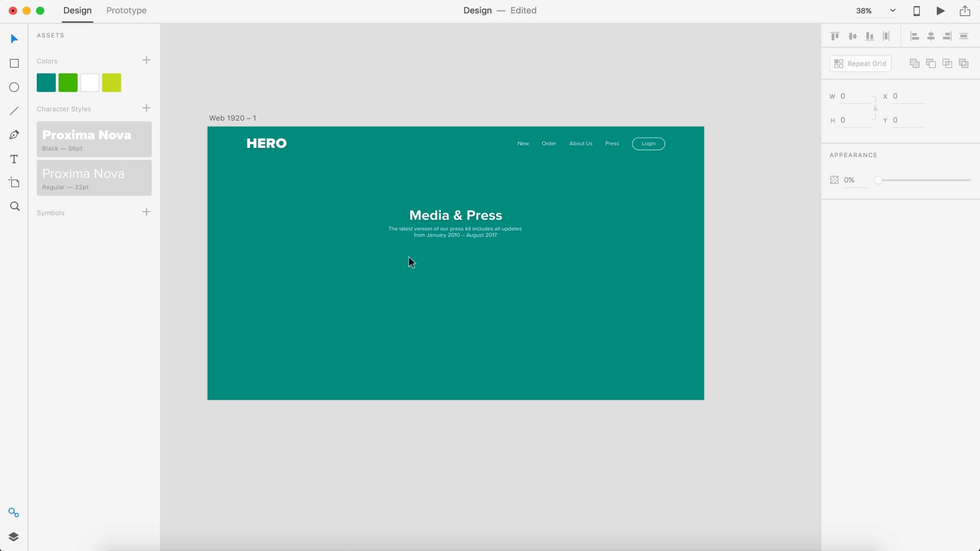
scroll(471, 267, "up", 3)
left_click(716, 98)
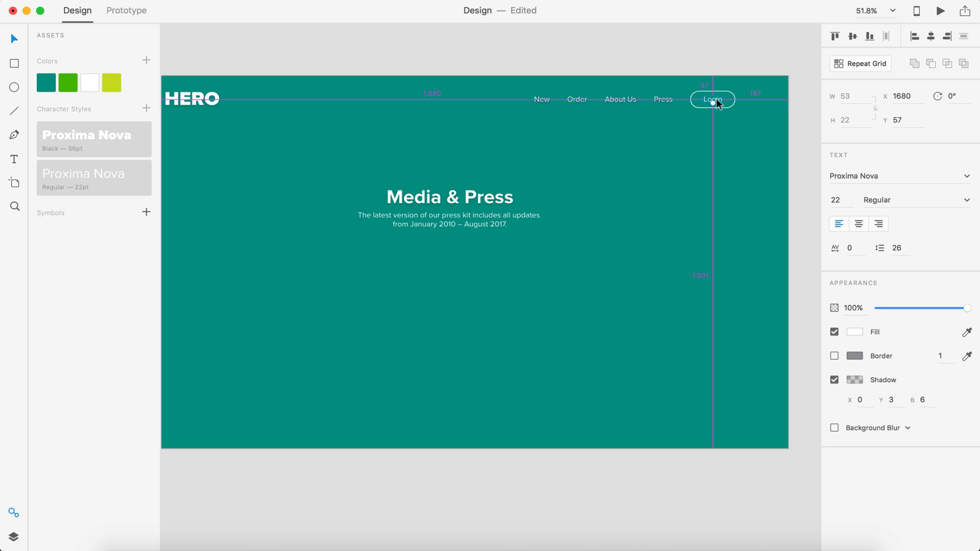
left_click(732, 100, "shift")
left_click_drag(717, 105, 452, 253)
- Change the copied button's label to 'Download Press Kit'
scroll(453, 253, "up", 5)
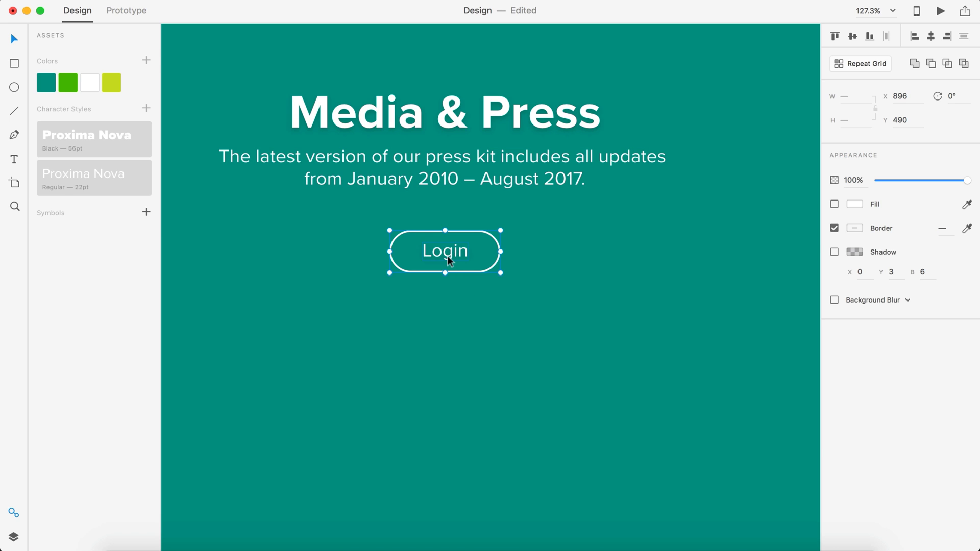
double_click(447, 255)
type("Down")
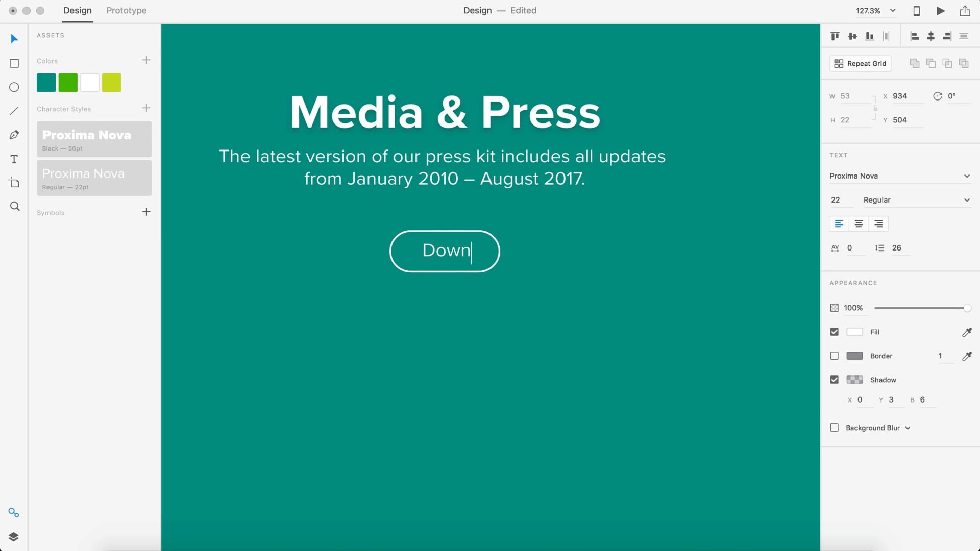
type("load Pre")
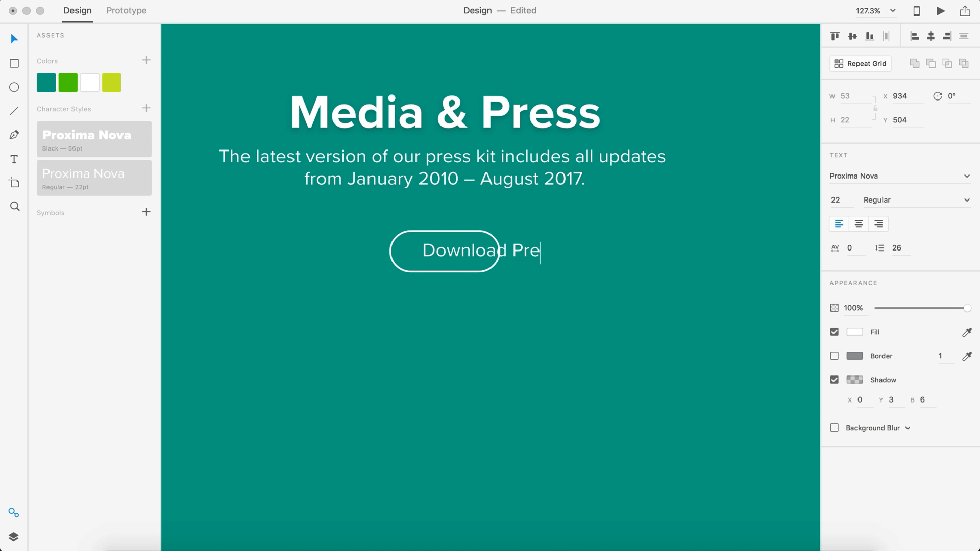
type("ss Kit")
key("Escape")
- Widen the button's rounded outline to about 282×54 so it fits the new label
left_click(467, 265)
double_click(478, 267)
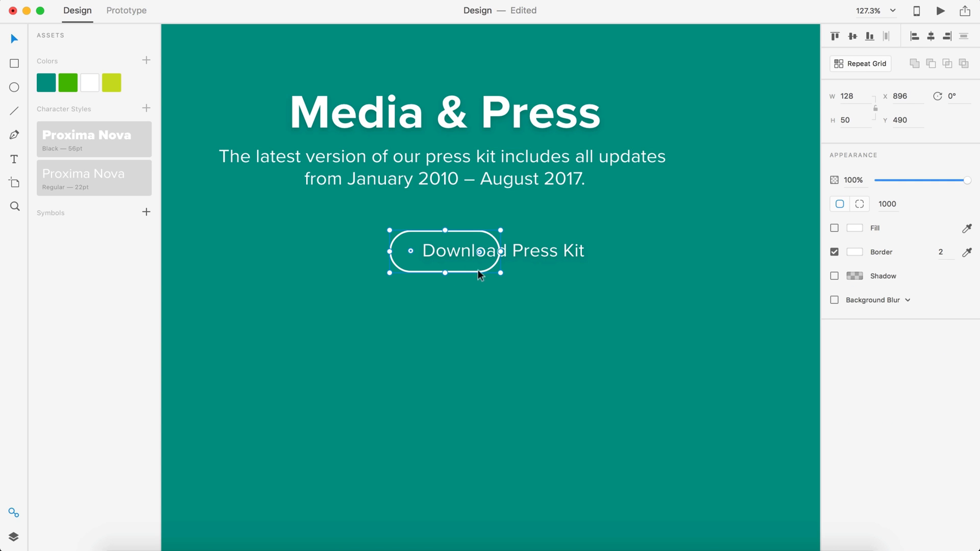
left_click_drag(502, 250, 624, 247)
key("alt")
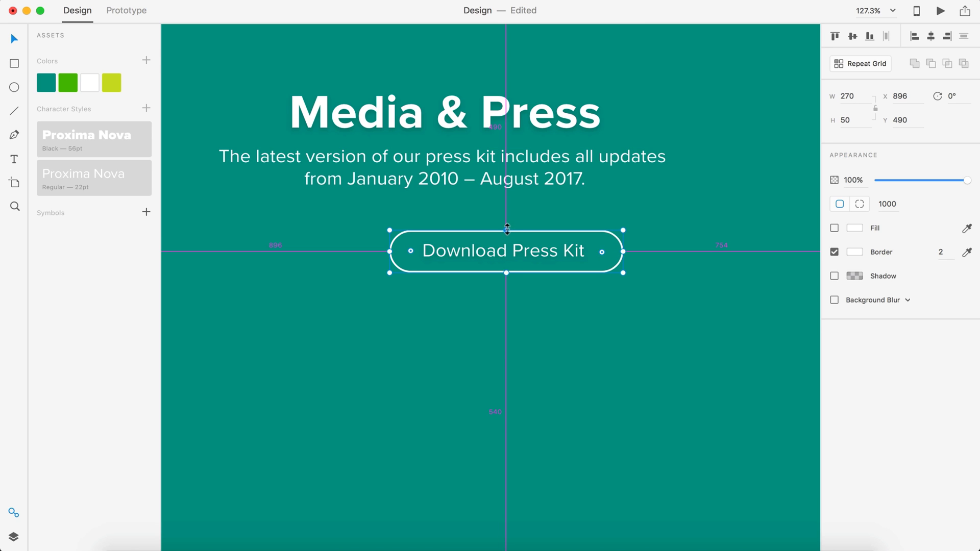
left_click_drag(507, 228, 507, 227)
left_click_drag(624, 251, 630, 251)
scroll(628, 250, "down", 5)
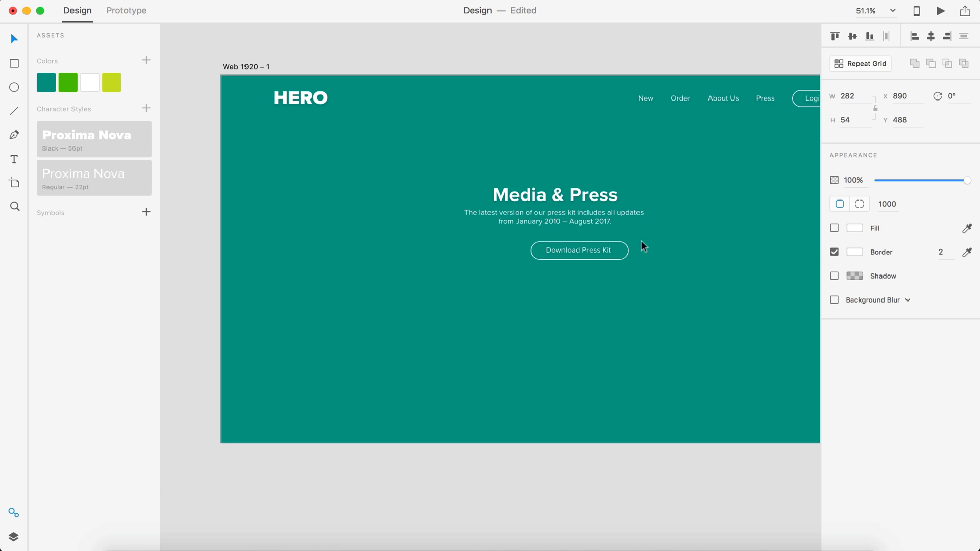
scroll(603, 351, "up", 5)
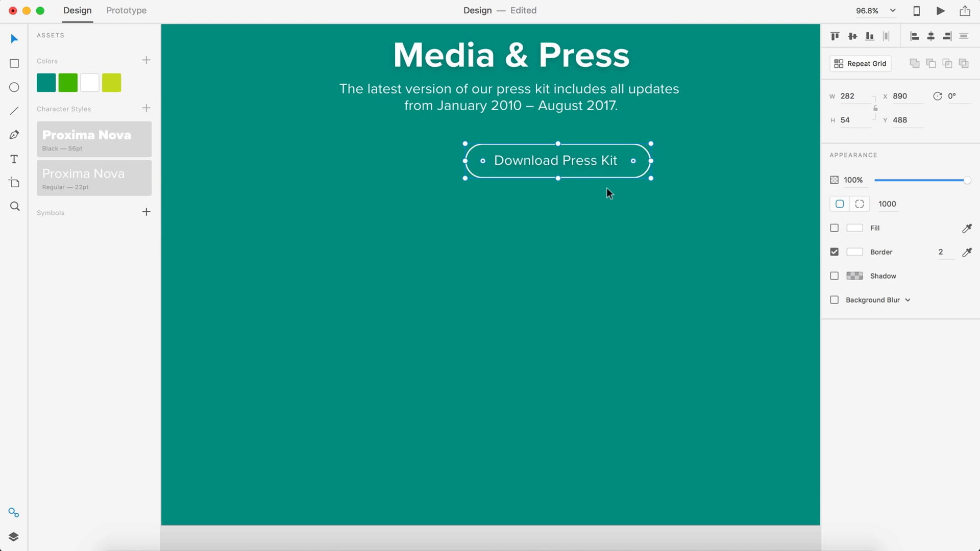
- Centre the label in its outline, centre the button under the sentence, and nudge it down
left_click(524, 169, "shift")
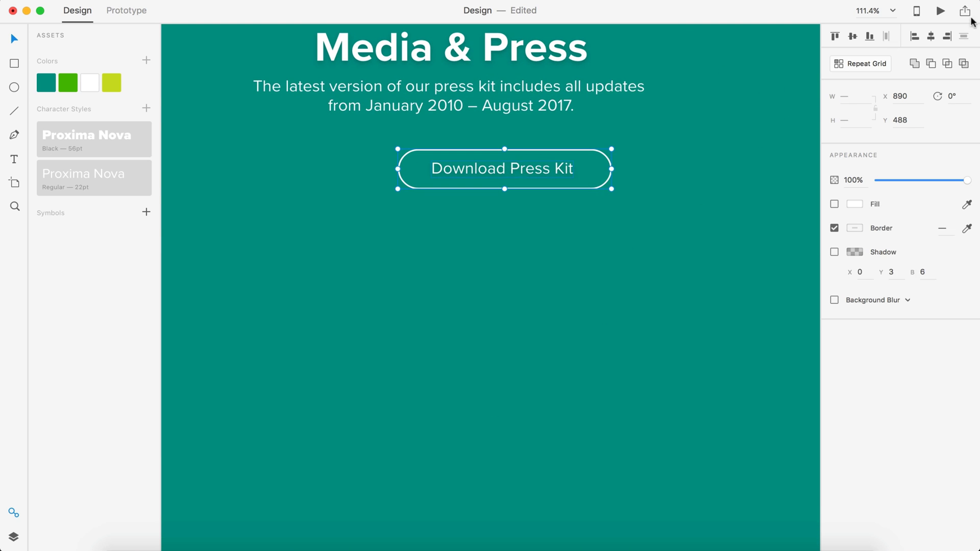
left_click(931, 36)
scroll(576, 165, "down", 5)
left_click_drag(565, 164, 528, 164)
key("Down")
key("Down")
key("Down")
key("Down")
key("Down")
key("Down")
key("Down")
key("Down")
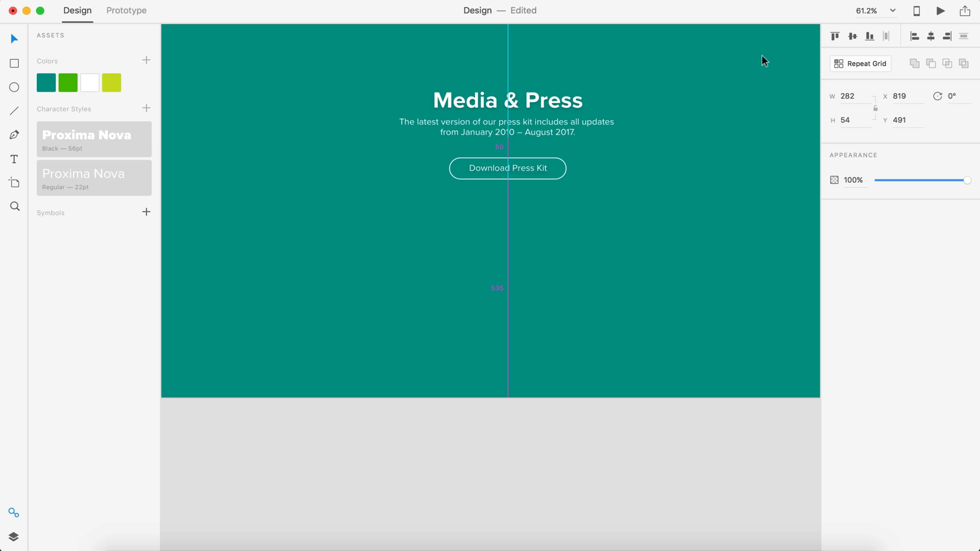
key("Down")
key("Down")
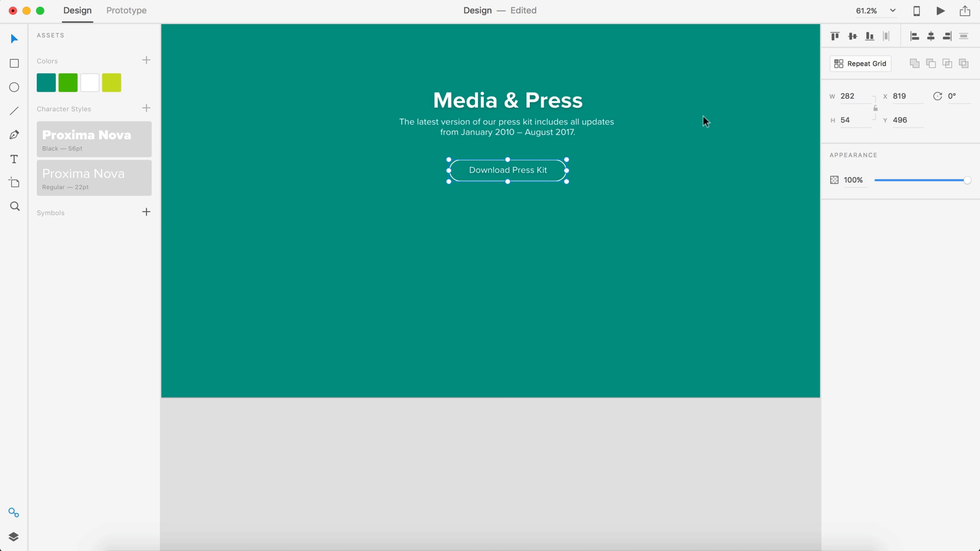
key("Down")
key("Escape")
key("super+0")
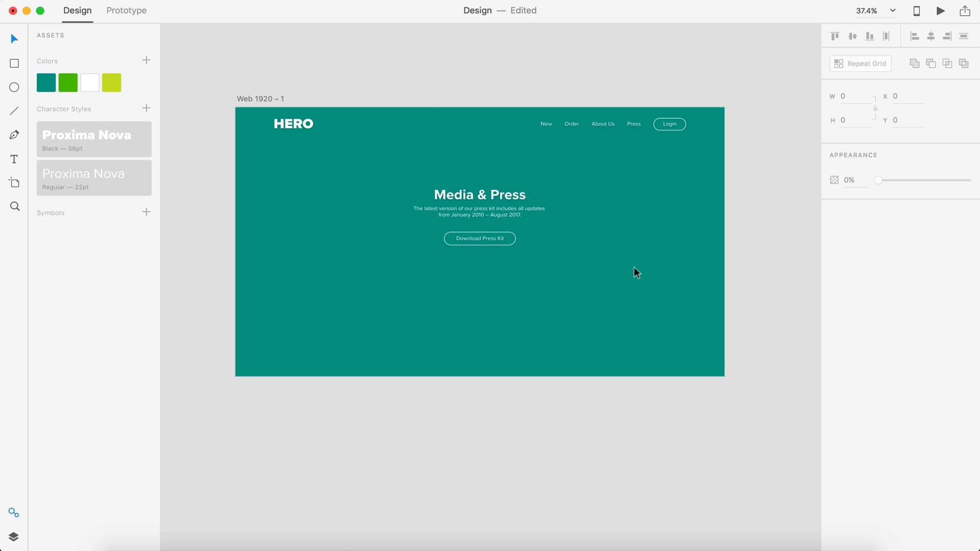
- Set the artboard's background fill to white
left_click(646, 278)
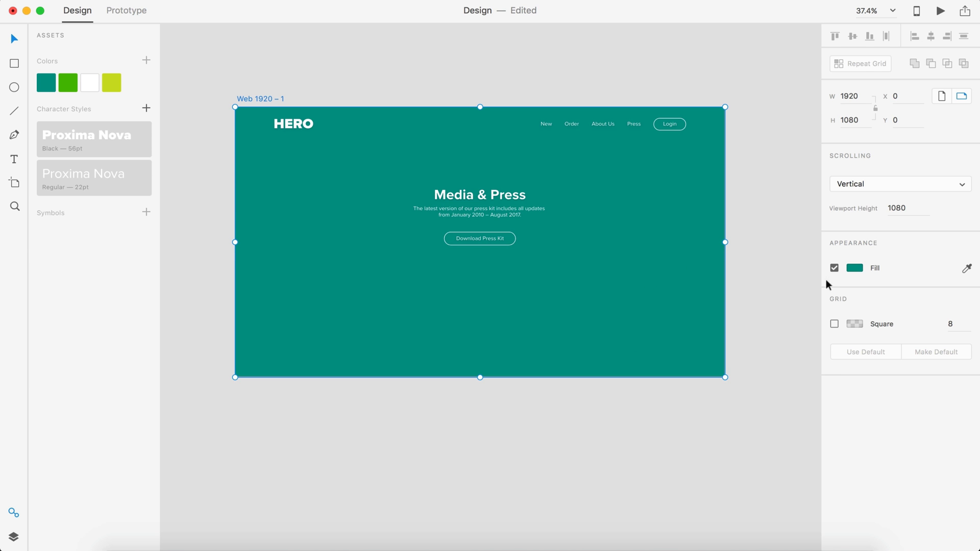
left_click(855, 268)
left_click_drag(728, 208, 653, 167)
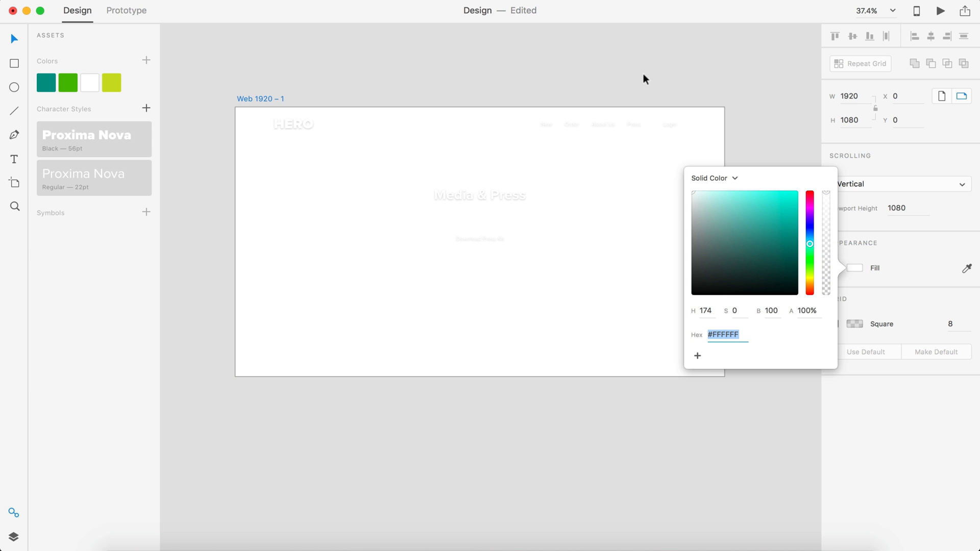
left_click(595, 39)
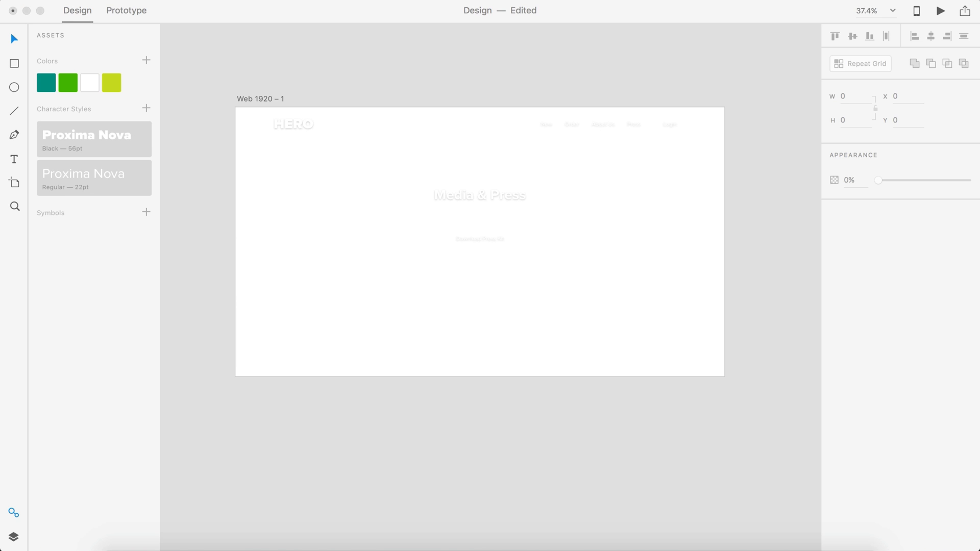
- Bring in the cycling photo and draw a rectangle matching the artboard over it
left_click_drag(626, 548, 404, 425)
left_click_drag(526, 490, 389, 474)
left_click(15, 65)
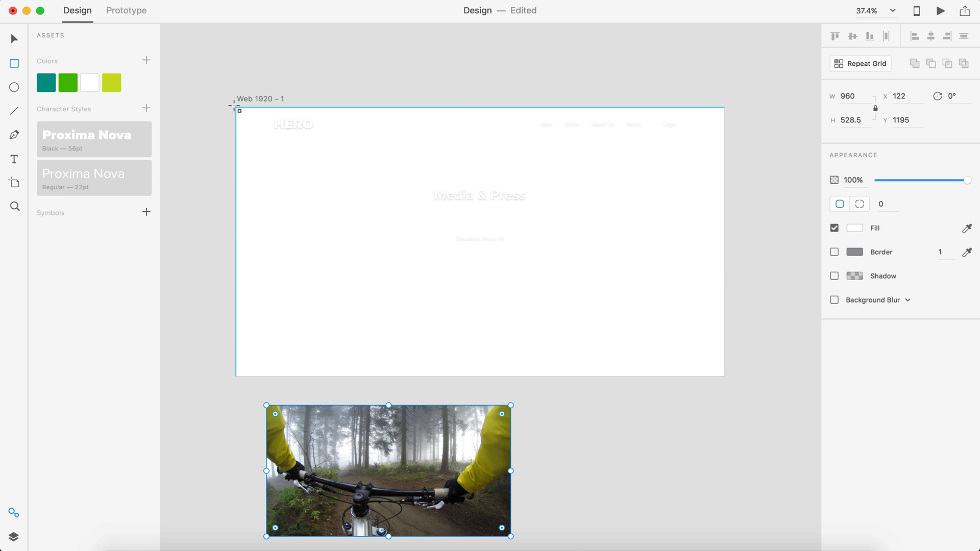
left_click_drag(236, 108, 724, 377)
key("v")
key("super+shift+bracketleft")
left_click_drag(419, 440, 425, 379)
- Mask the photo with the rectangle, then enlarge and position it to fill the artboard
left_click(534, 346, "shift")
key("super+shift+m")
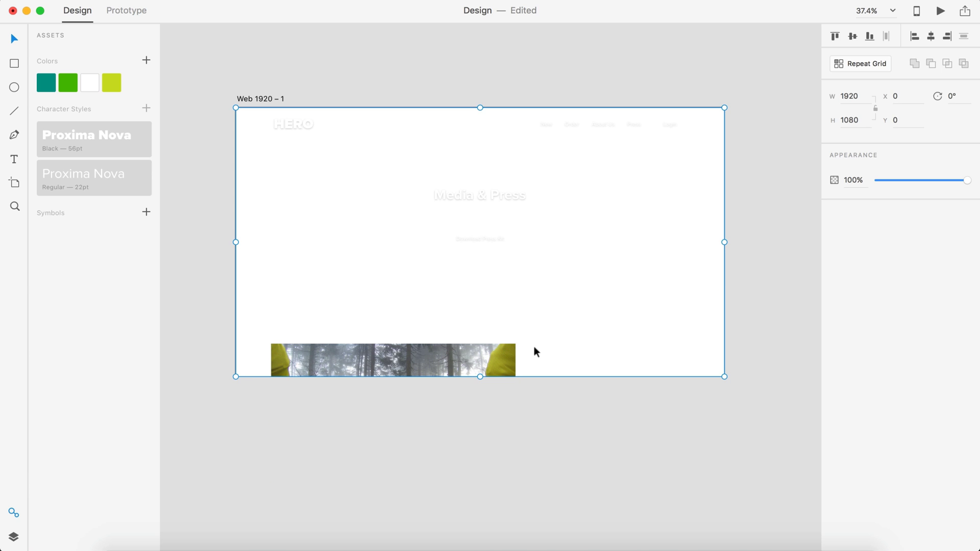
double_click(447, 356)
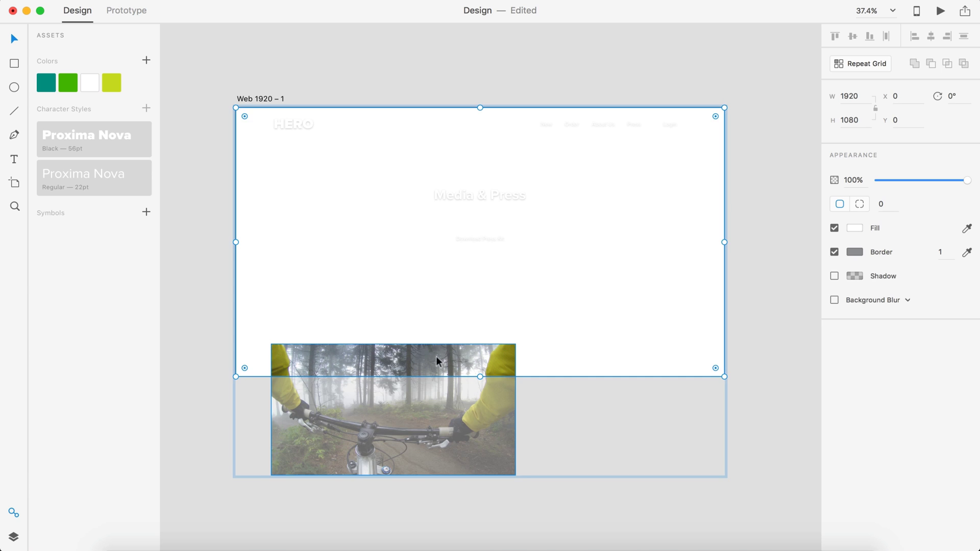
left_click_drag(429, 357, 381, 114)
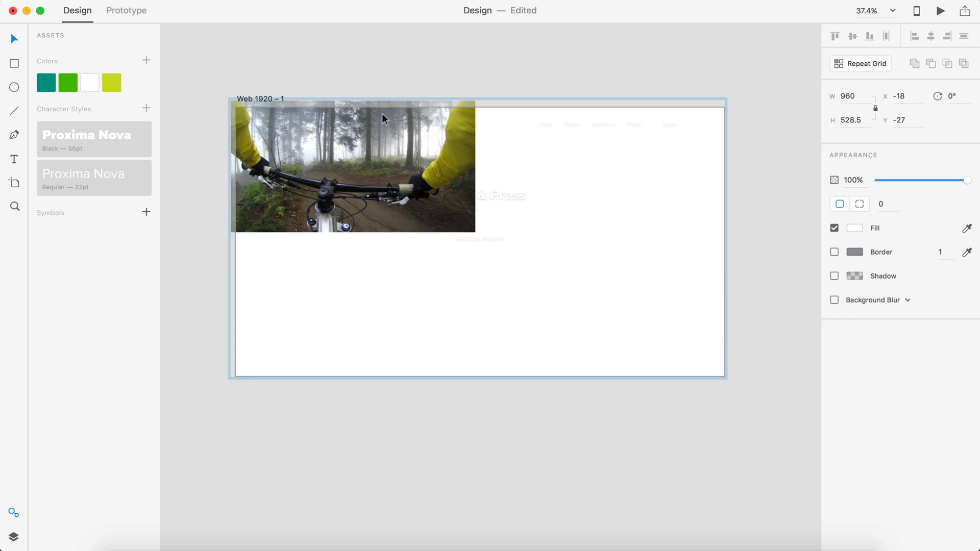
left_click_drag(475, 233, 803, 446)
left_click_drag(627, 339, 629, 336)
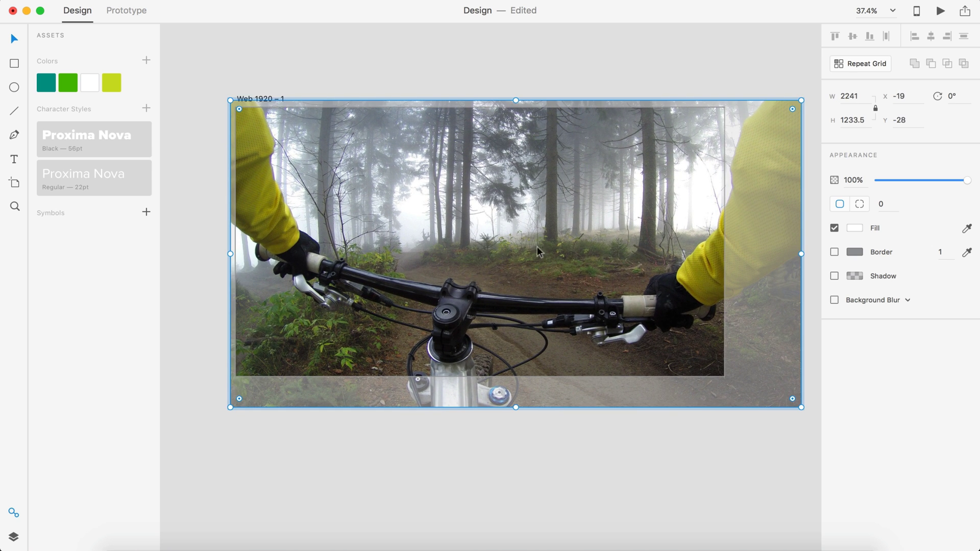
left_click_drag(545, 313, 549, 311)
left_click(544, 462)
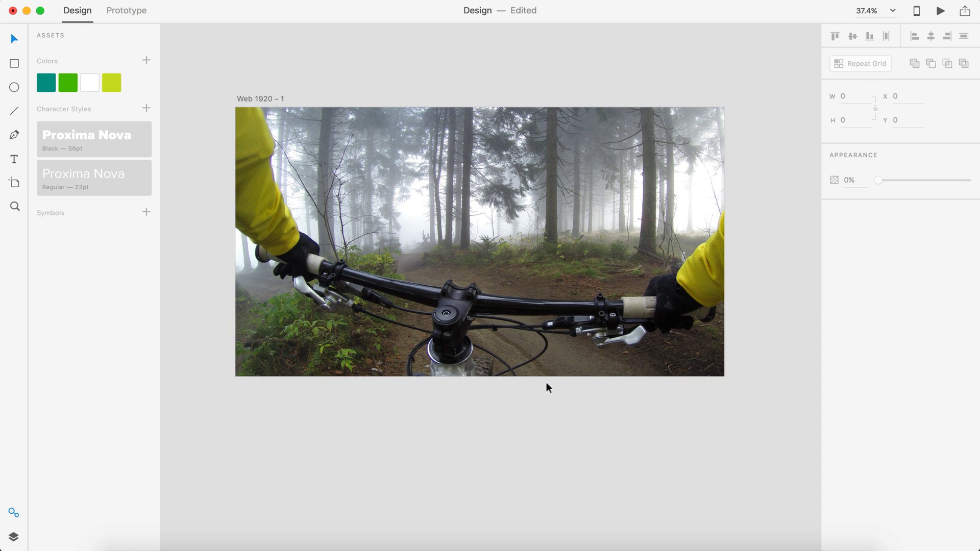
- Move the Media & Press heading, paragraph and button group a bit lower over the forest photo
left_click(546, 352)
scroll(482, 451, "up", 4)
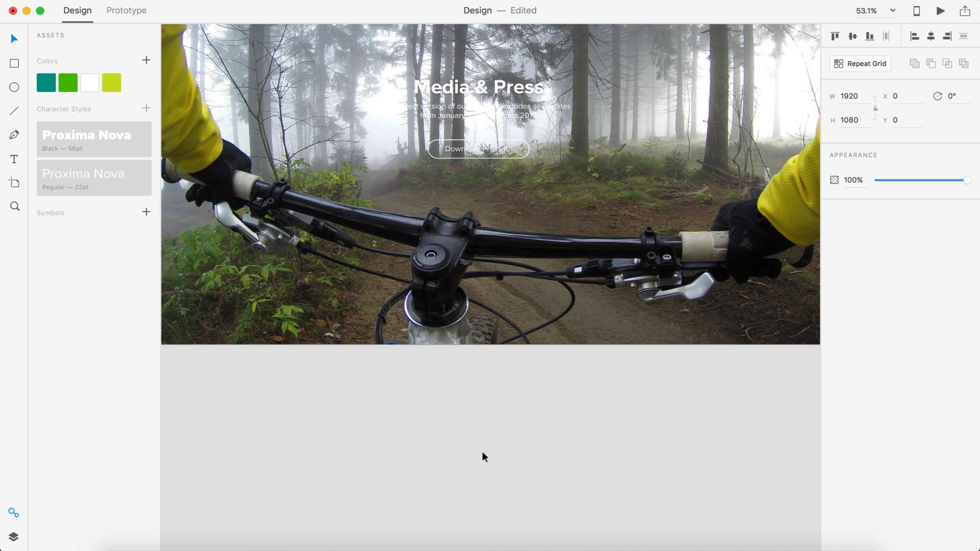
scroll(482, 451, "down", 3)
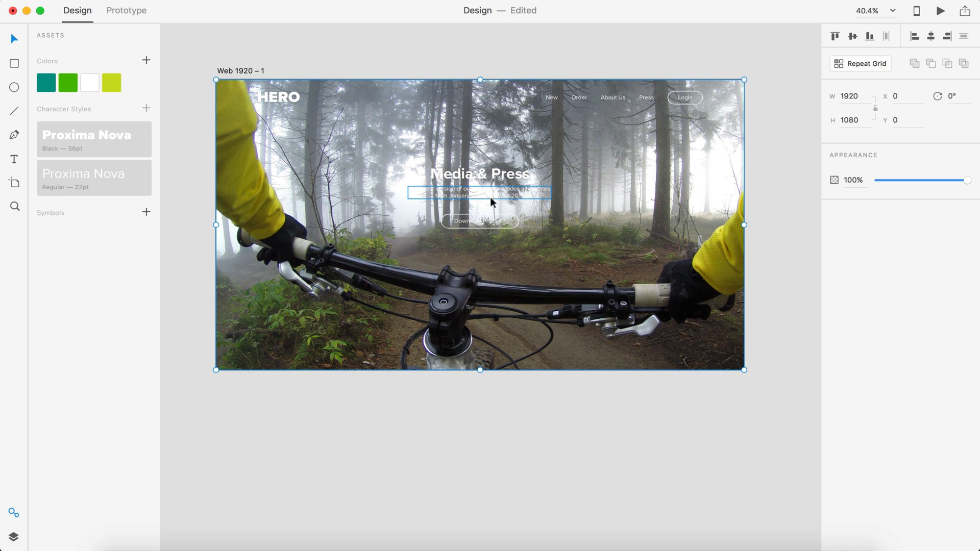
left_click_drag(489, 220, 500, 199)
key("shift+Up")
key("shift+Up")
key("shift+Up")
key("shift+Up")
key("shift+Up")
key("shift+Up")
key("shift+Up")
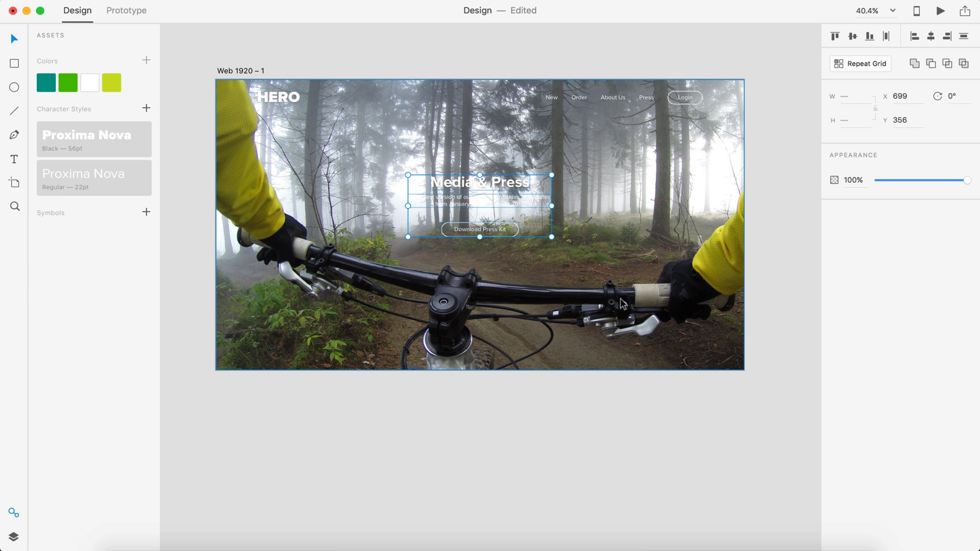
left_click(474, 434)
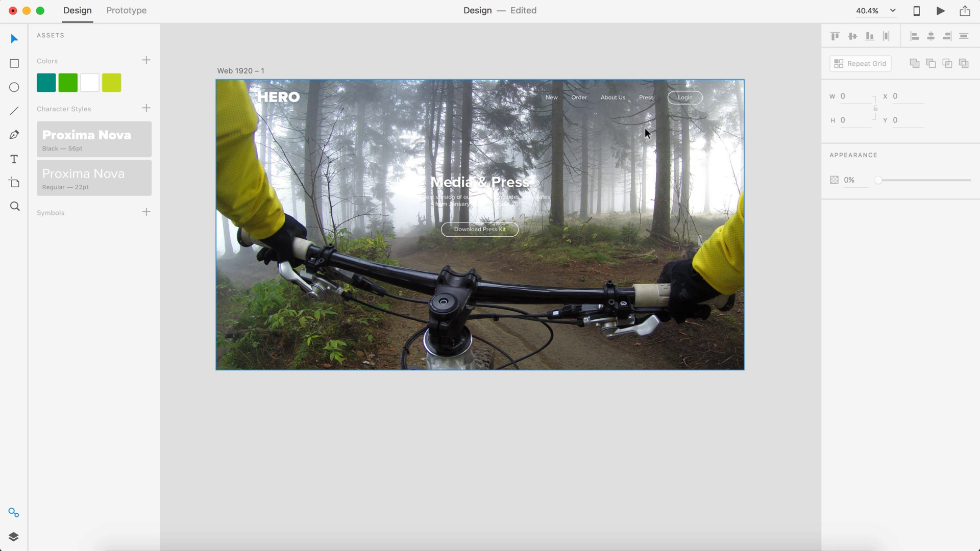
- Draw a full-artboard rectangle filled with teal at 60% opacity
left_click(14, 63)
left_click_drag(216, 79, 745, 370)
key("v")
left_click(46, 82)
left_click(849, 181)
type("60")
key("Return")
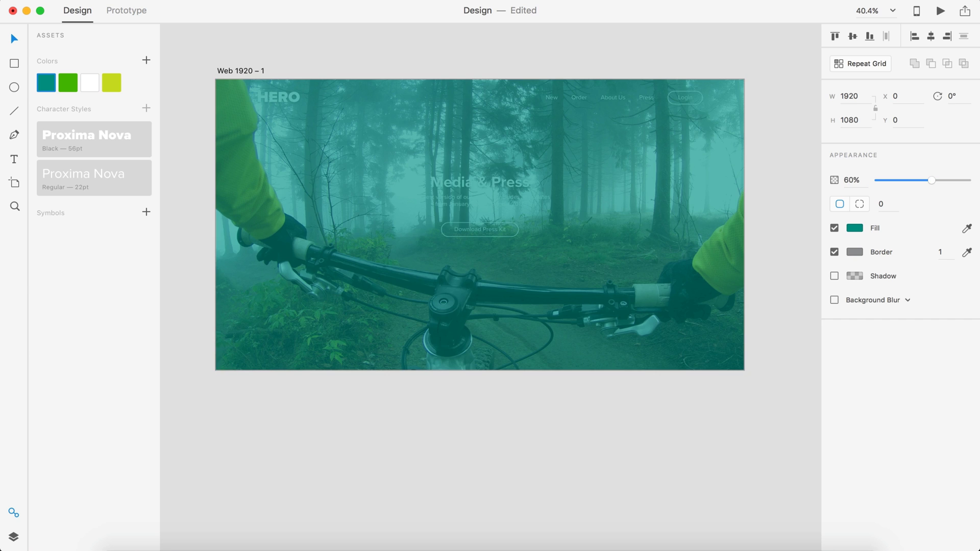
- Adjust the teal overlay's stacking order so it ends up back in front
key("super+bracketleft")
left_click(505, 441)
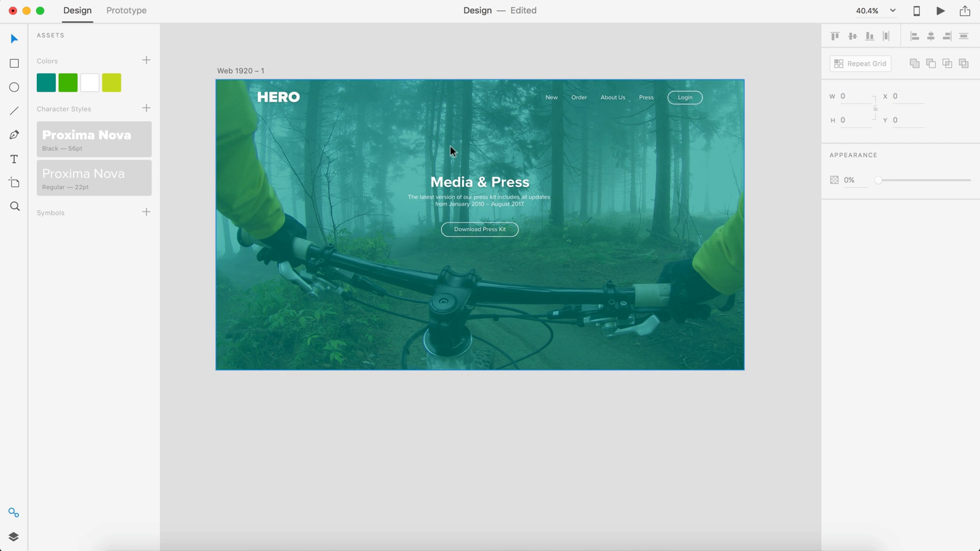
scroll(449, 145, "down", 2)
left_click(375, 145)
key("super+bracketright")
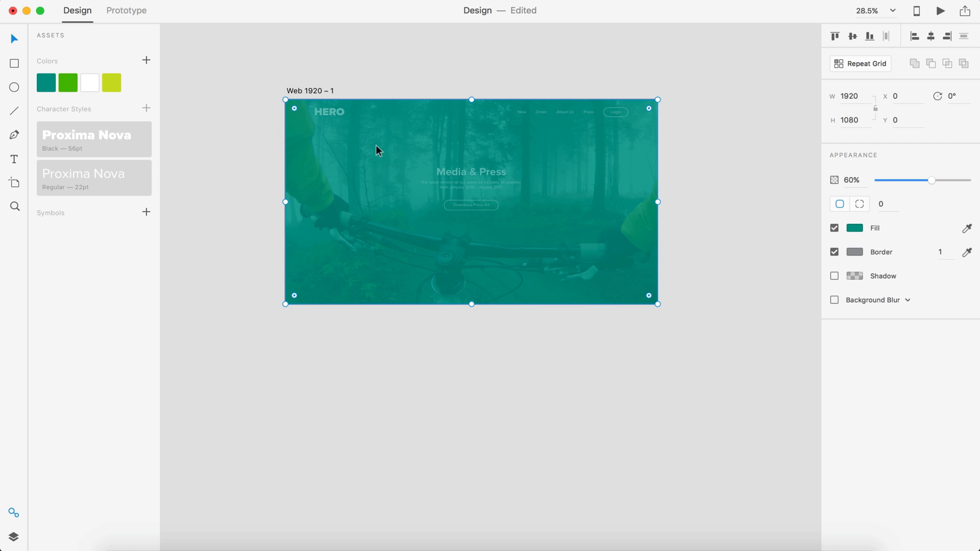
- Give the overlay a green-to-transparent gradient fill starting above the artboard
left_click(72, 86)
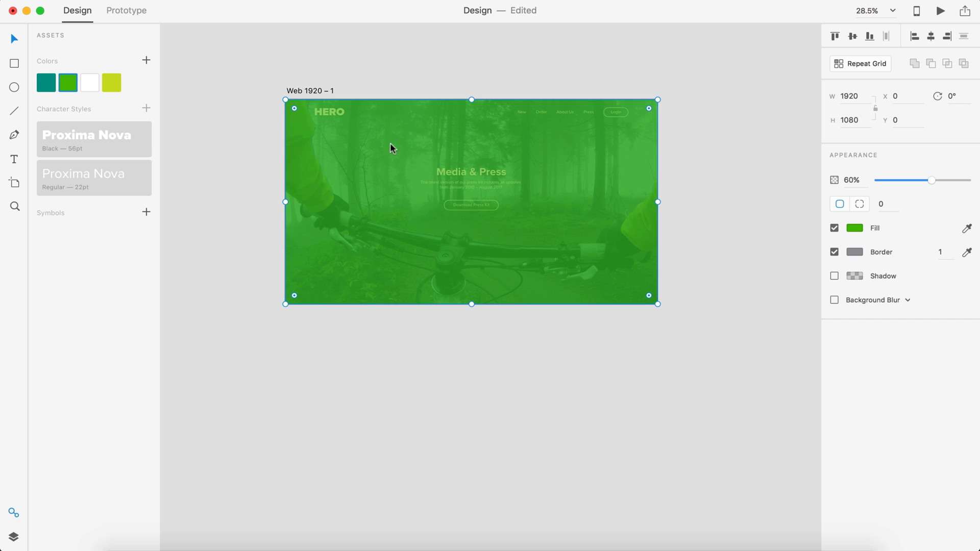
left_click(855, 228)
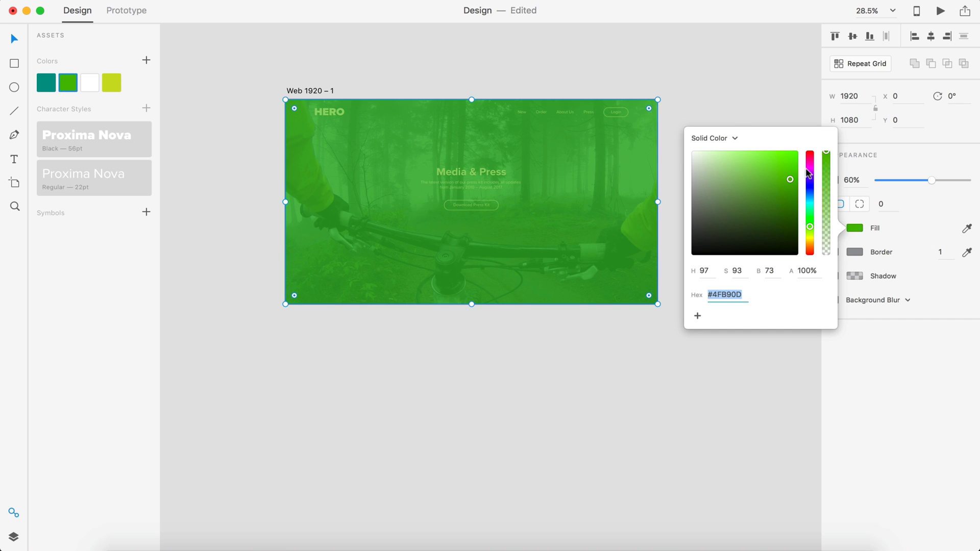
left_click(729, 137)
left_click(716, 149)
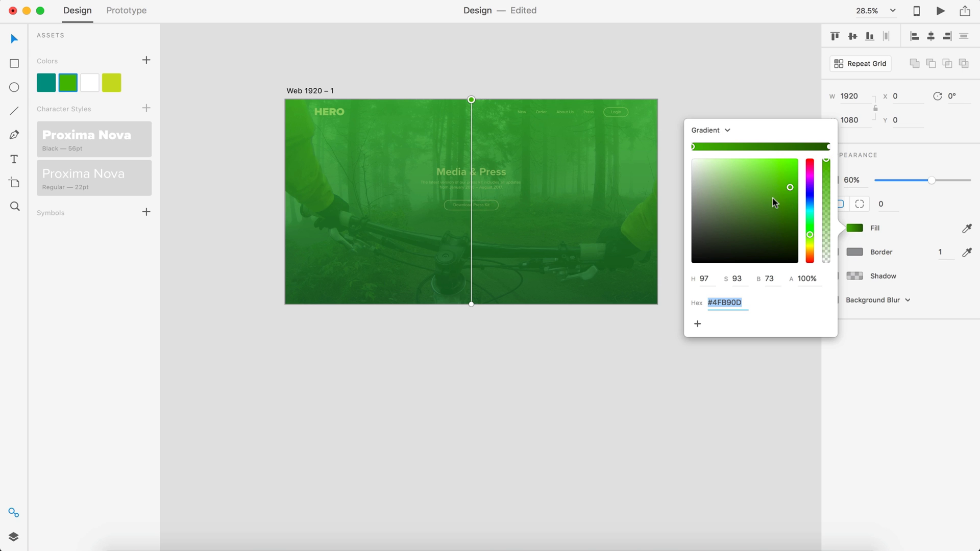
left_click(827, 211)
left_click_drag(826, 225, 831, 290)
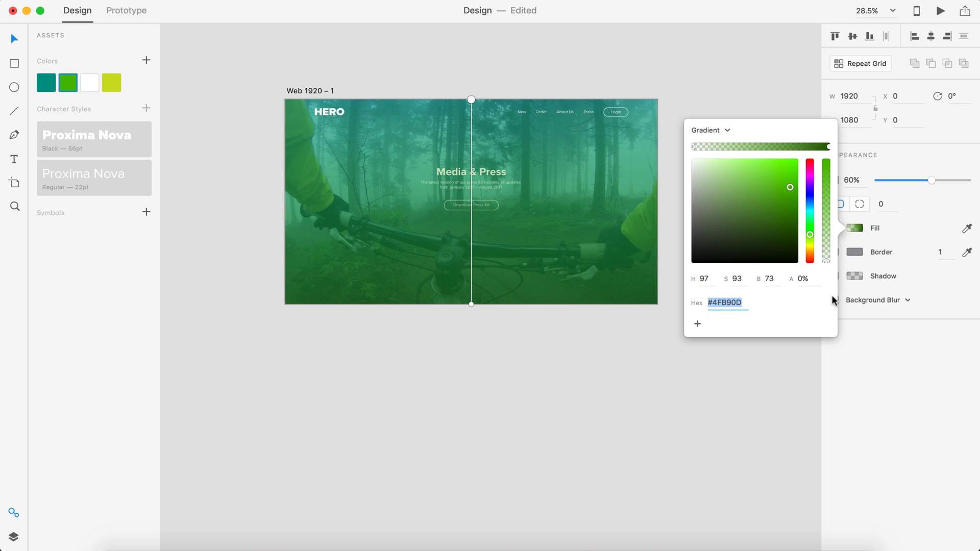
left_click_drag(470, 99, 473, 10)
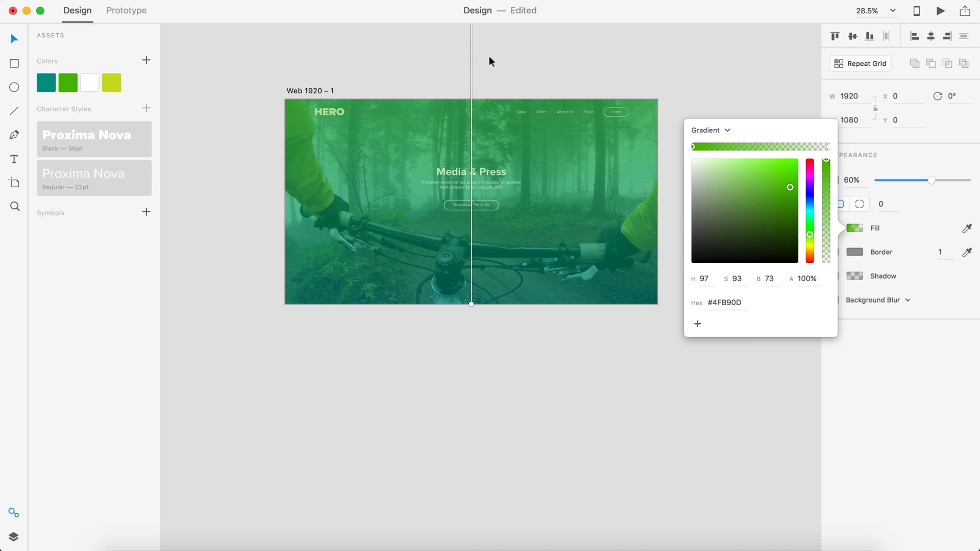
left_click(540, 60)
- Lower the overlay's opacity to 20% and move the gradient's top stop slightly down
left_click(572, 174)
scroll(571, 171, "up", 3)
scroll(570, 172, "left", 2)
left_click_drag(931, 181, 896, 180)
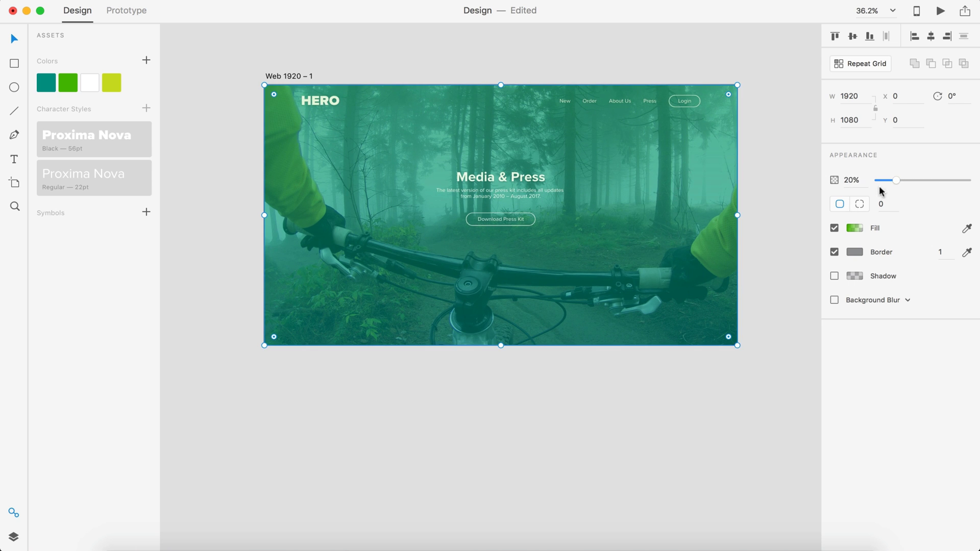
left_click(856, 228)
scroll(584, 97, "up", 5)
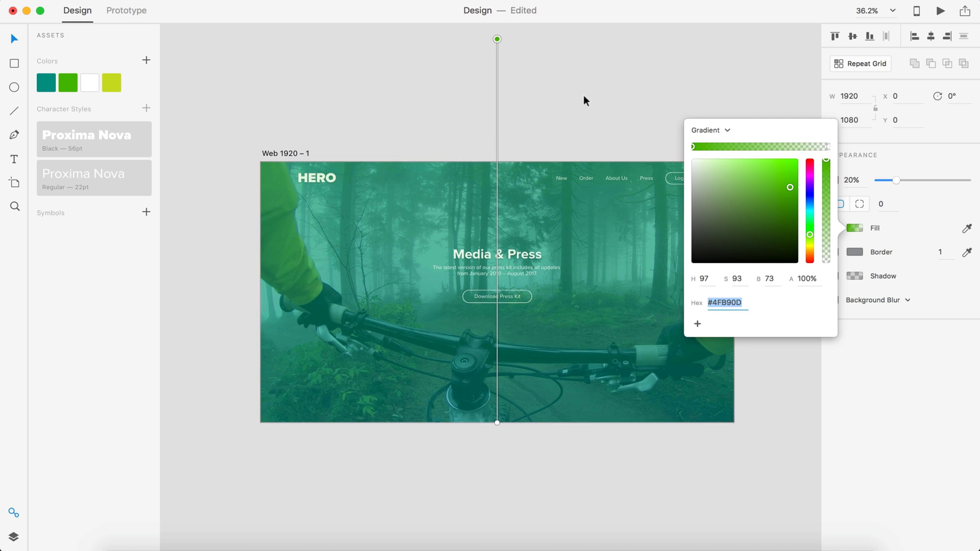
left_click_drag(491, 38, 492, 94)
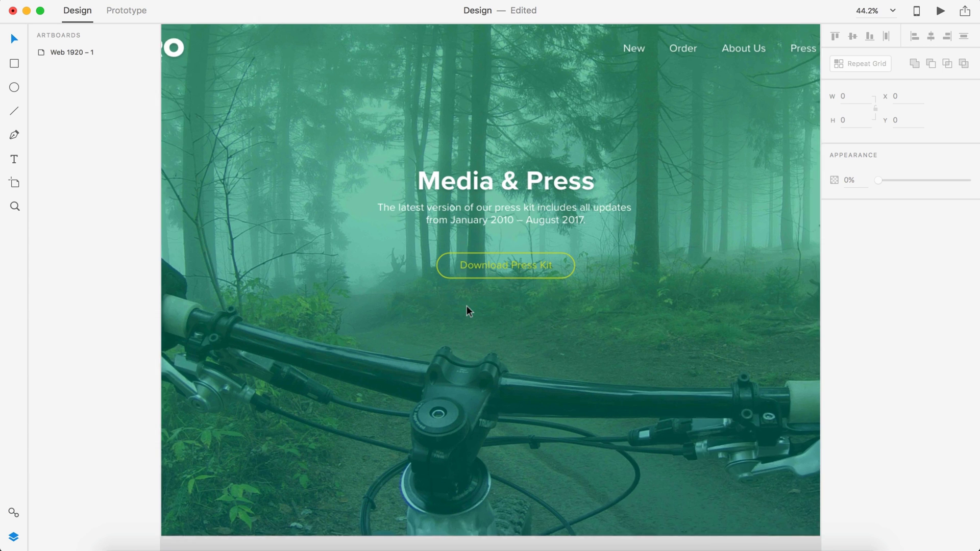
- Make the Login button lime-filled with no outline and a white label
scroll(466, 305, "up", 5)
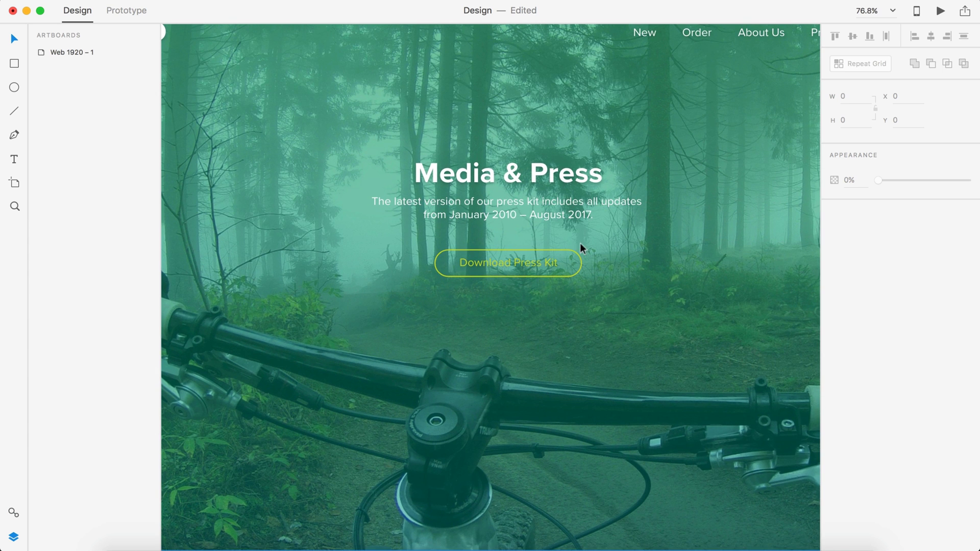
scroll(520, 262, "up", 3)
scroll(520, 263, "right", 8)
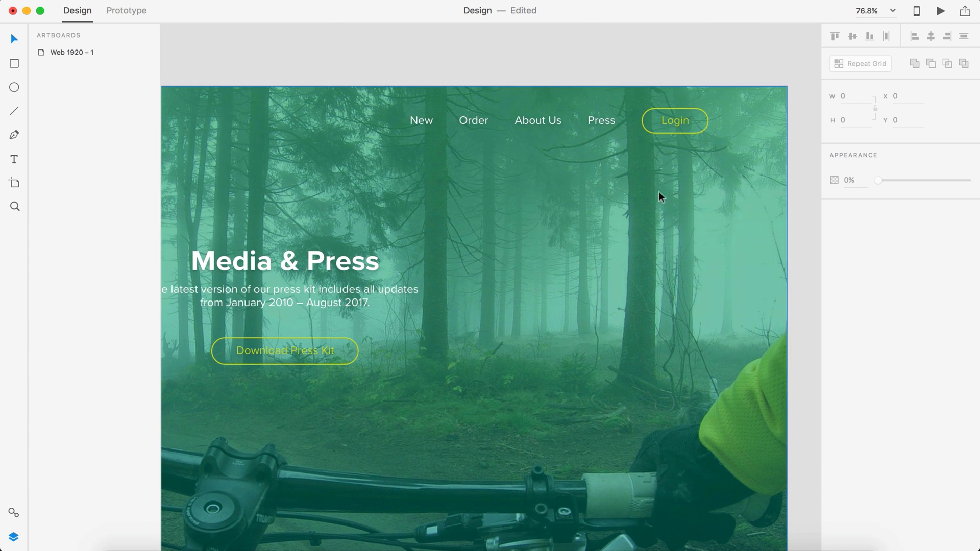
left_click(706, 112)
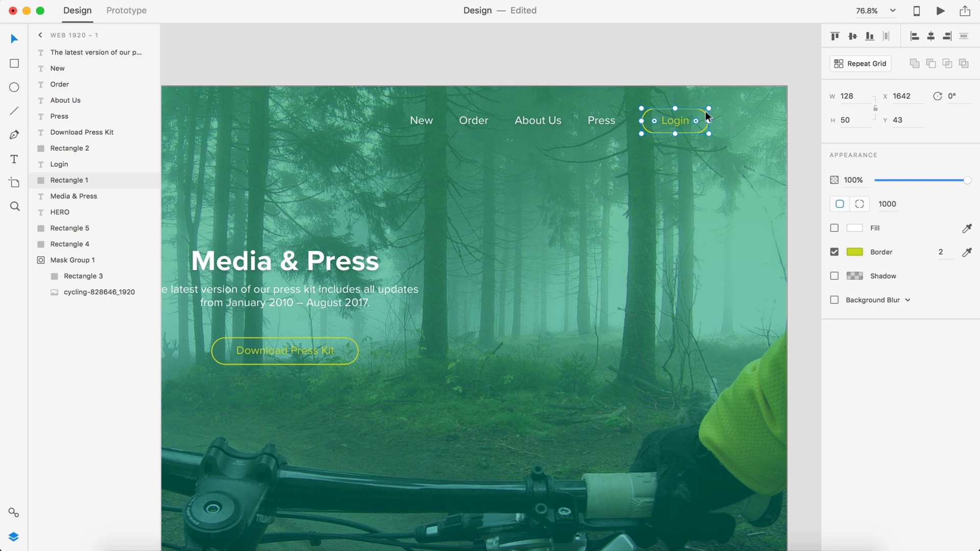
left_click(835, 252)
key("super+shift+y")
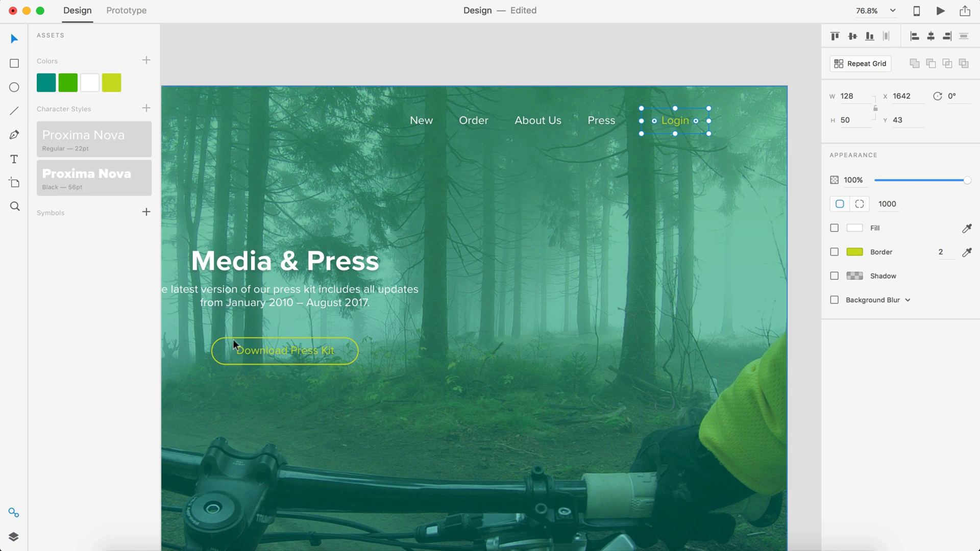
left_click(111, 83)
left_click(673, 121)
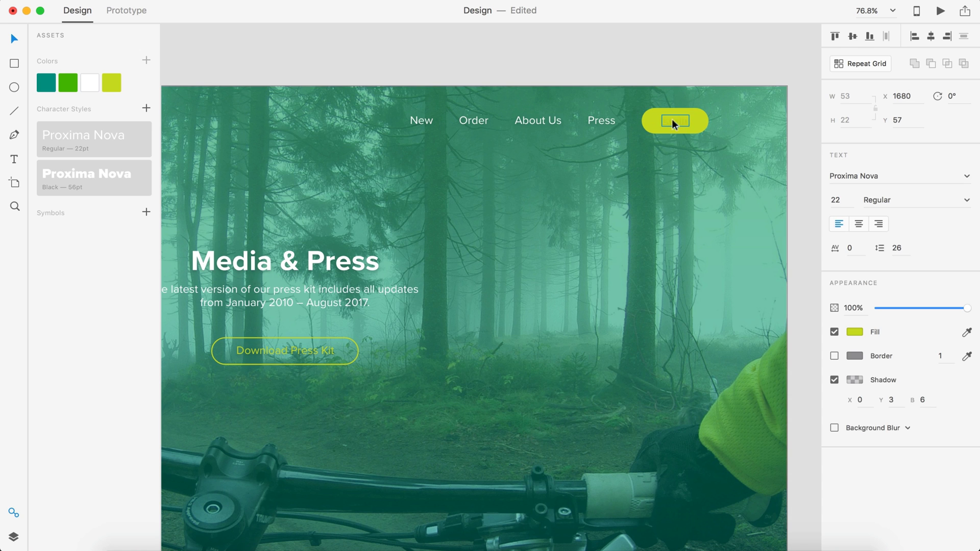
left_click(855, 332)
left_click(693, 249)
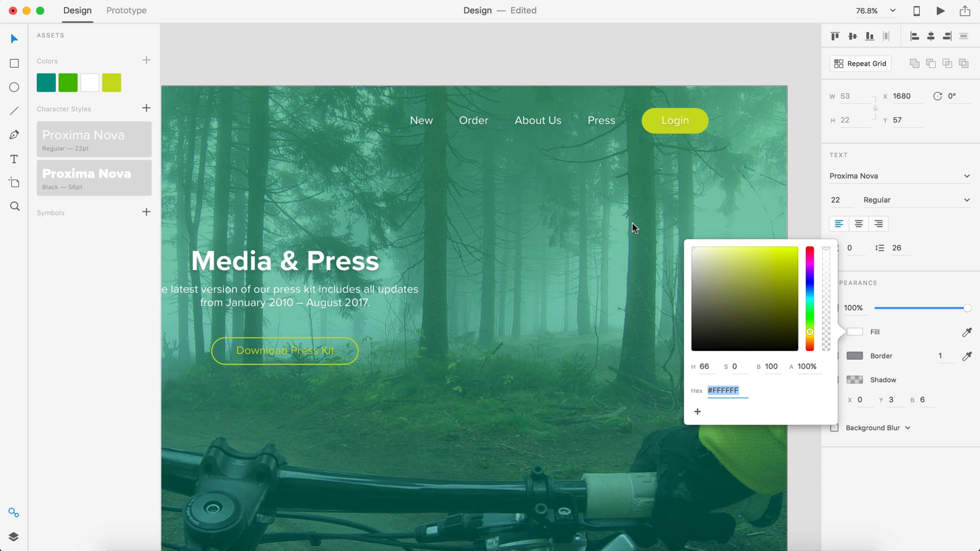
left_click(752, 36)
- Fill the Download Press Kit button with lime and make its label white (#FFFFFF)
scroll(752, 36, "left", 3)
scroll(752, 35, "up", 2)
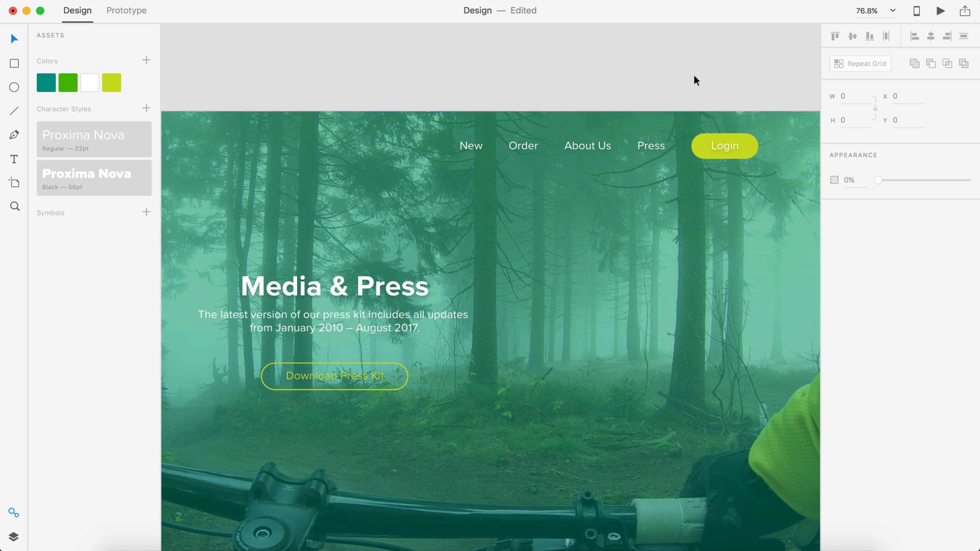
scroll(598, 170, "left", 5)
scroll(598, 170, "down", 2)
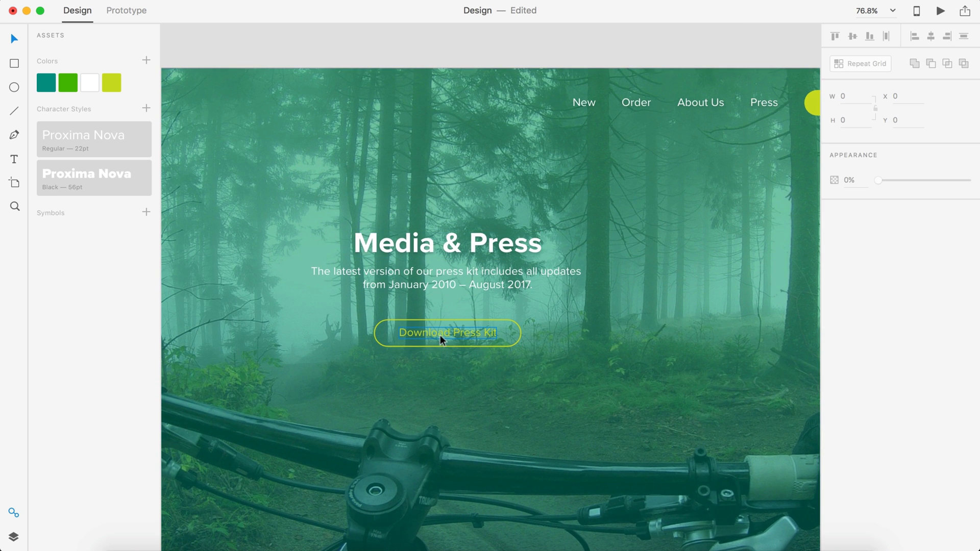
left_click(437, 321)
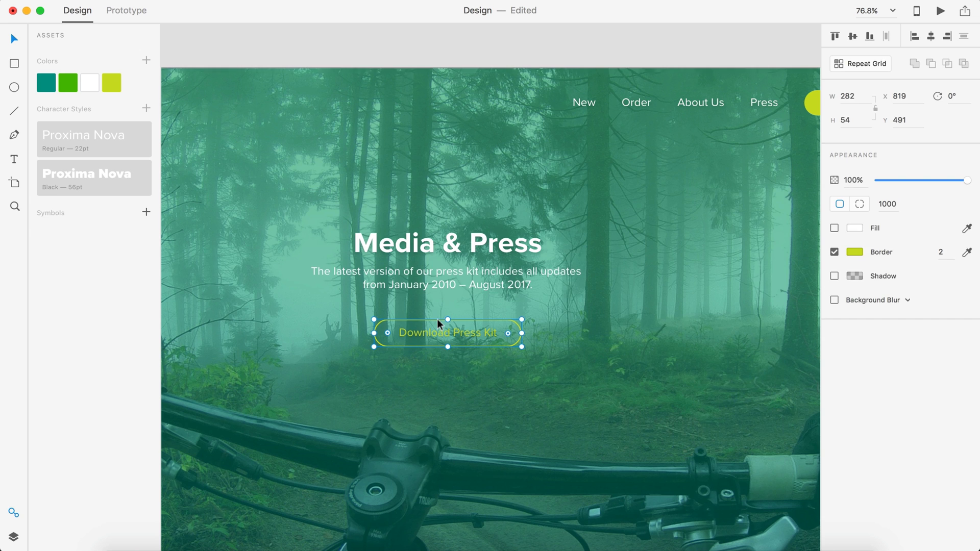
left_click(113, 82)
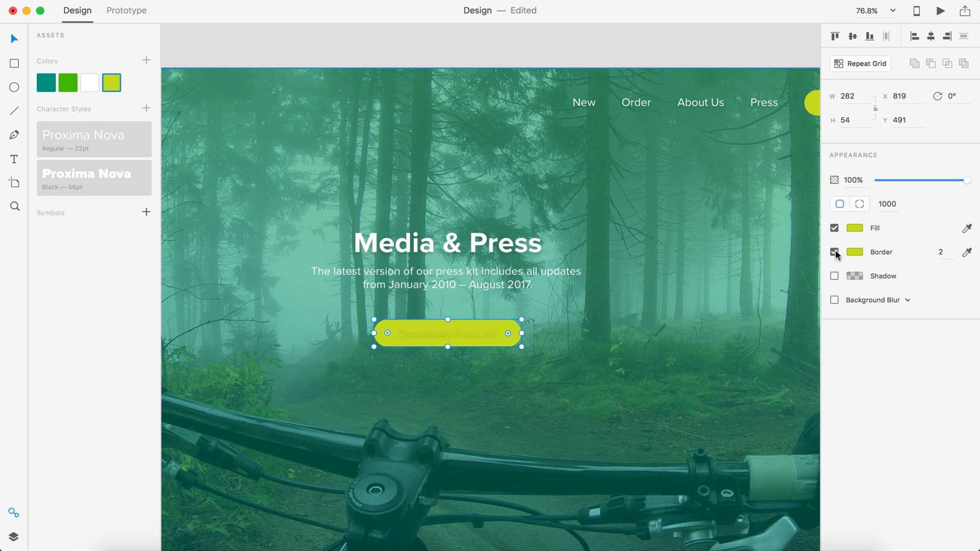
double_click(457, 331)
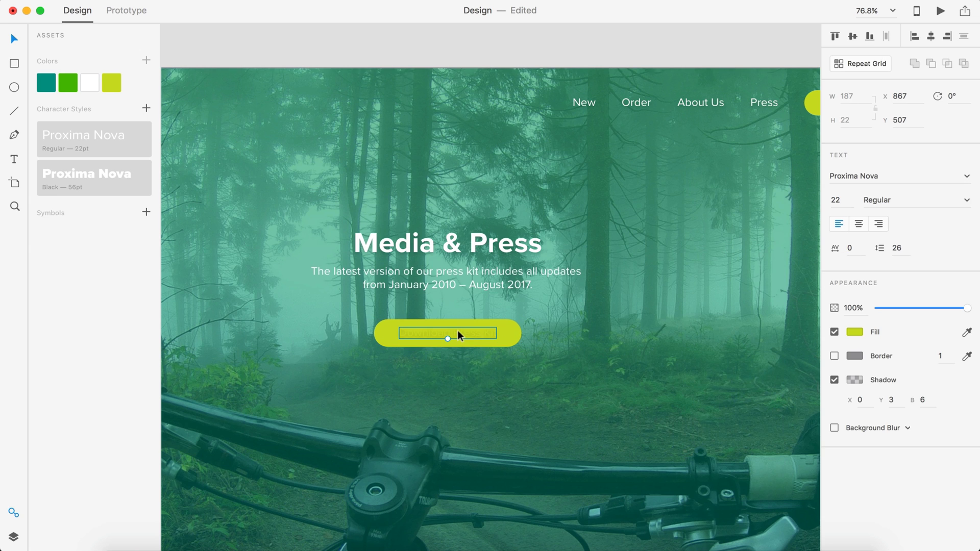
left_click(853, 333)
left_click_drag(746, 279, 645, 221)
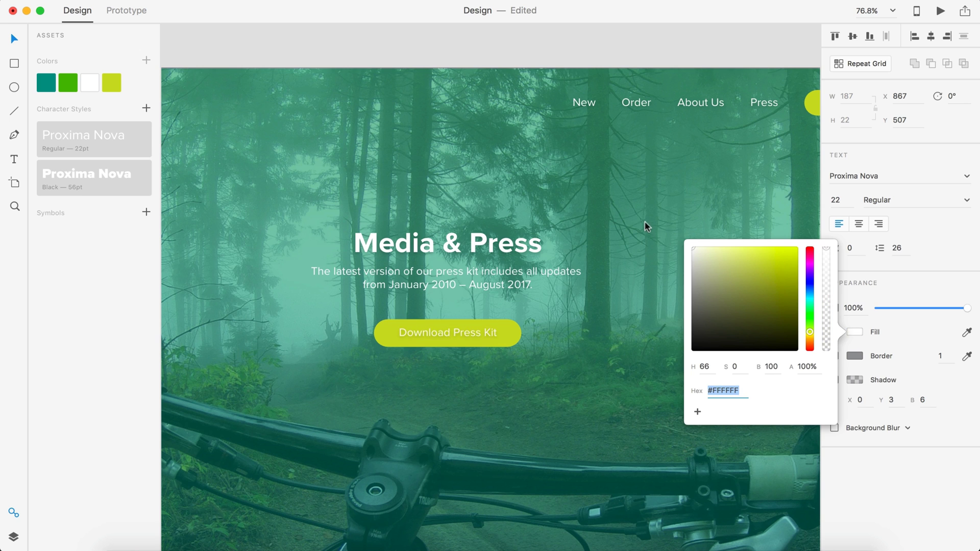
left_click(645, 45)
- Select the Login and Download Press Kit labels together, then deselect and review the artboard
scroll(511, 322, "right", 5)
scroll(510, 322, "up", 3)
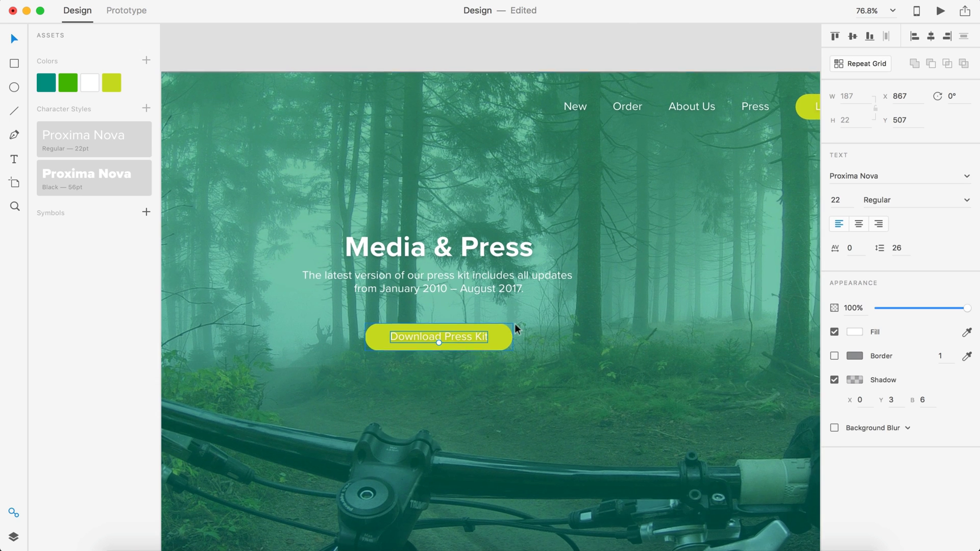
left_click(727, 163, "shift")
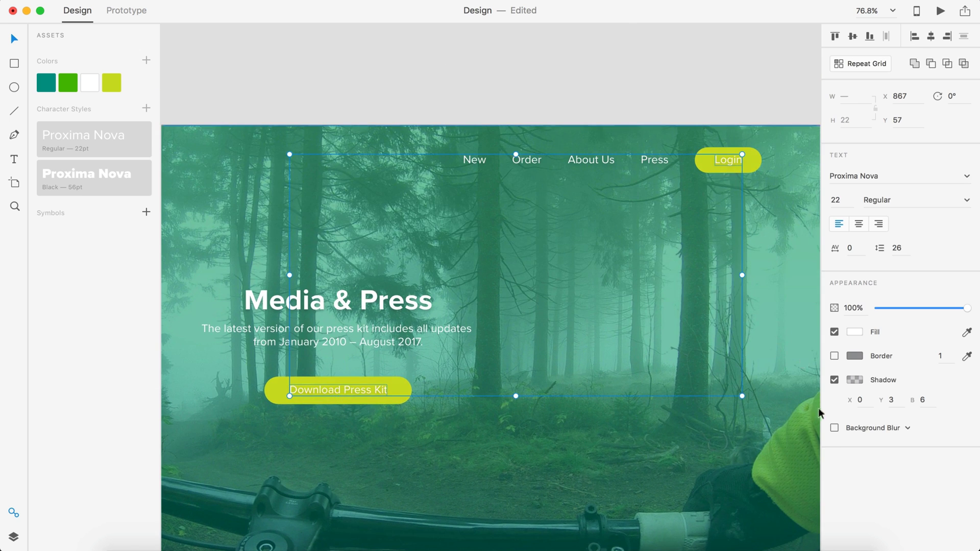
left_click(626, 79)
scroll(627, 79, "down", 5)
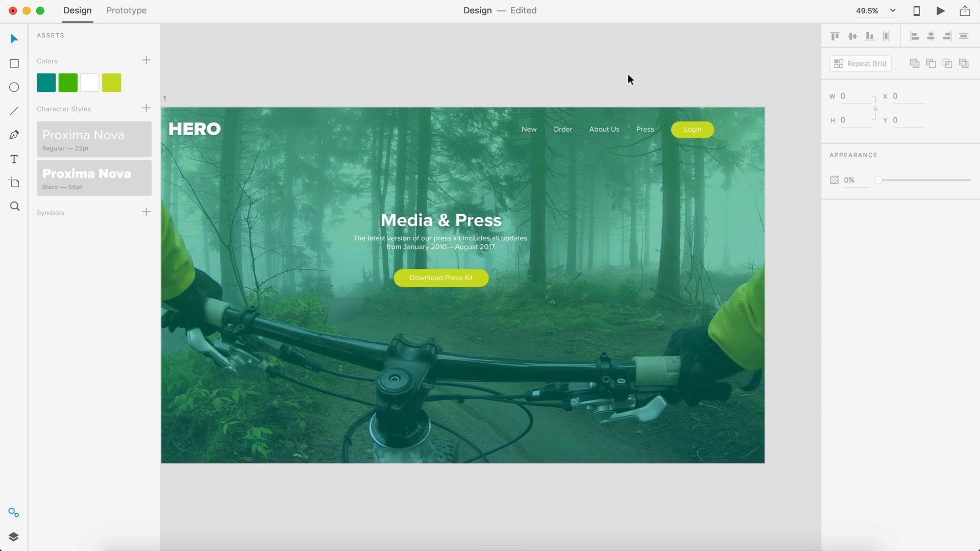
scroll(484, 479, "up", 2)
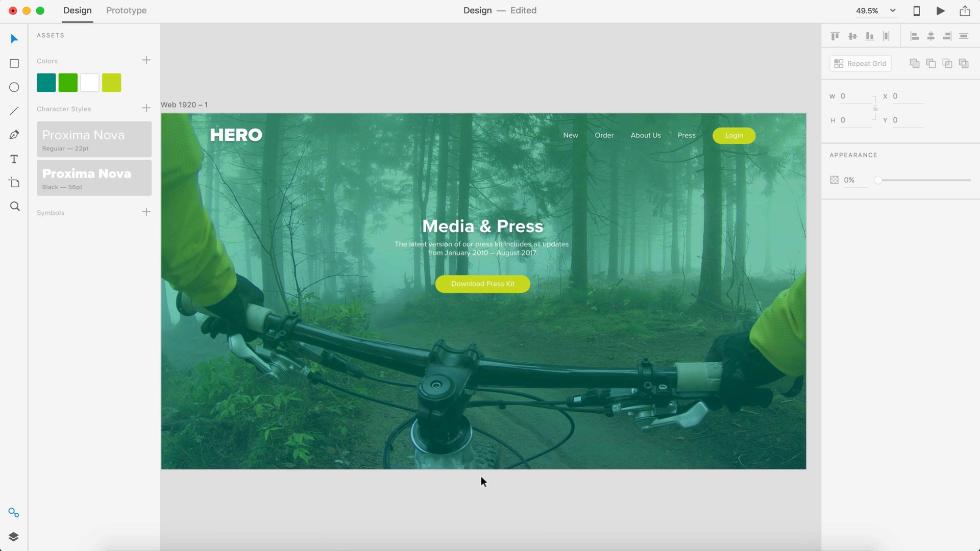
scroll(484, 483, "down", 2)
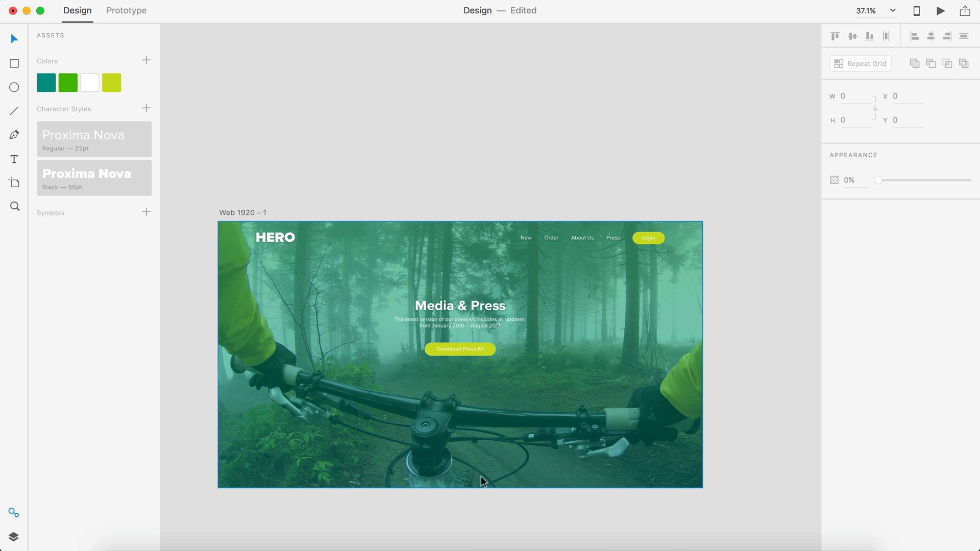
scroll(483, 482, "down", 1)
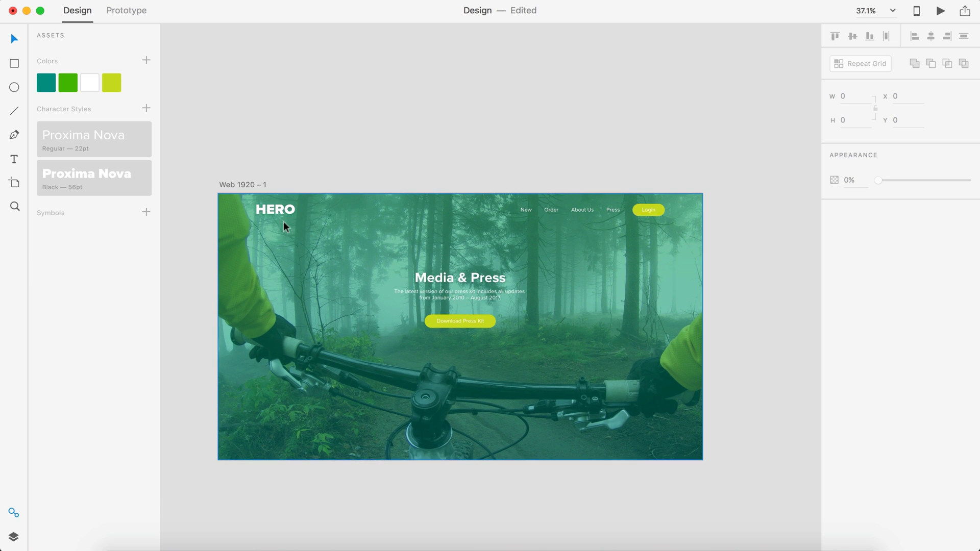
scroll(288, 220, "up", 1)
scroll(288, 219, "up", 5)
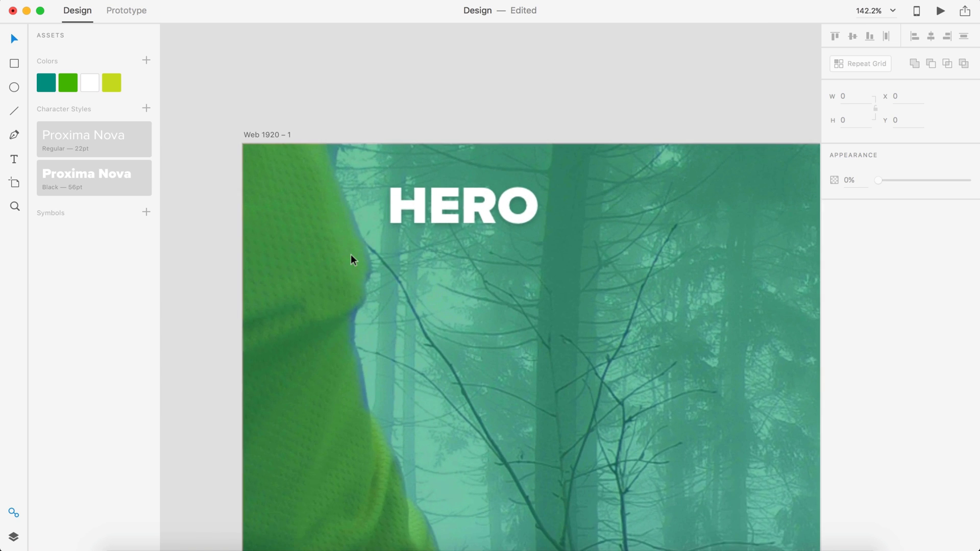
scroll(378, 239, "up", 2)
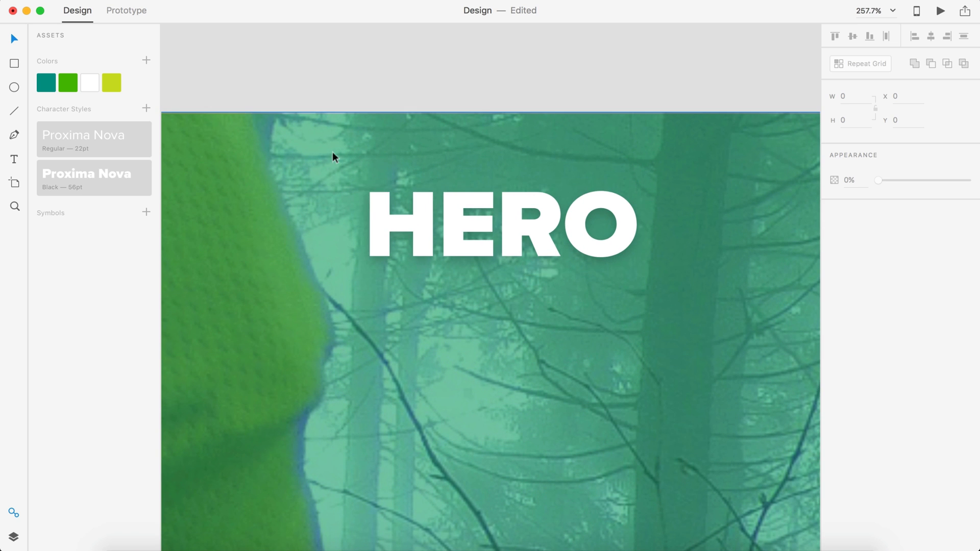
- Draw a small closed path left of the HERO logo, filled lime with no border
key("p")
scroll(326, 184, "up", 2)
left_click(351, 129)
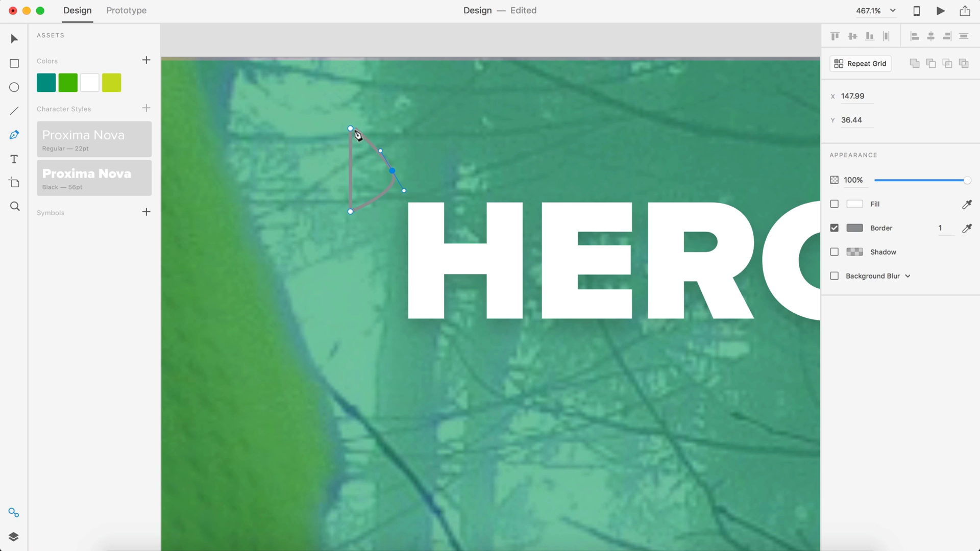
left_click(350, 129)
key("Escape")
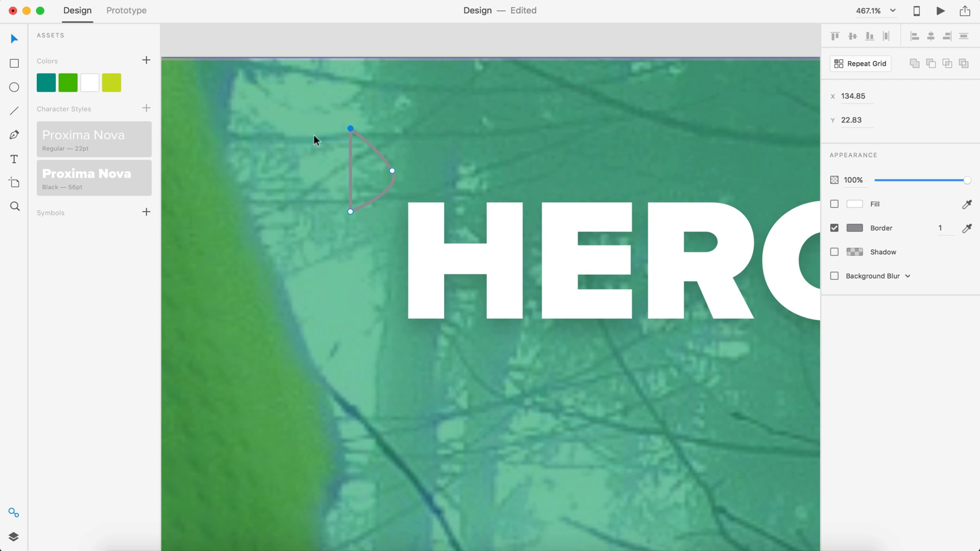
left_click(836, 205)
left_click(834, 228)
left_click(116, 83)
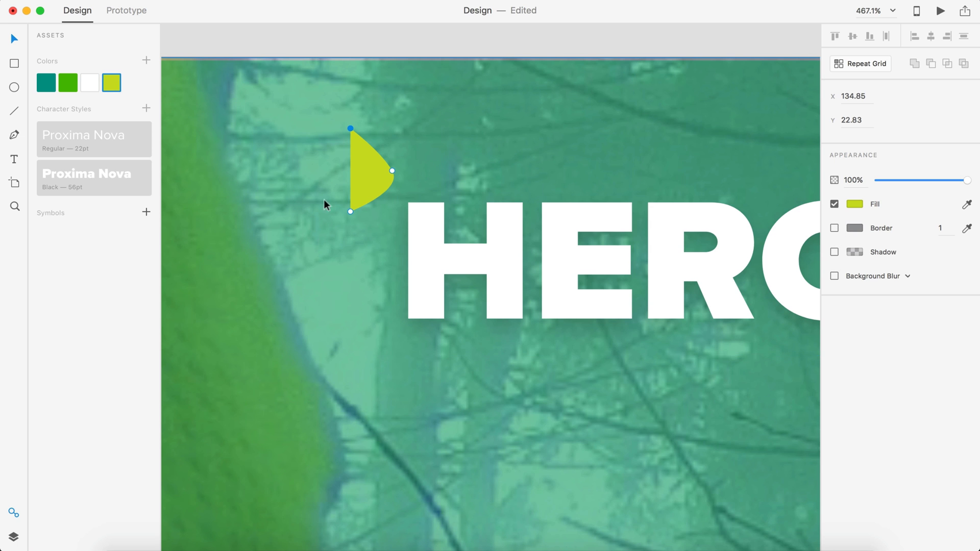
left_click(400, 41)
- With the Layers panel shown, edit the lime shape's right anchor point
scroll(400, 42, "down", 3)
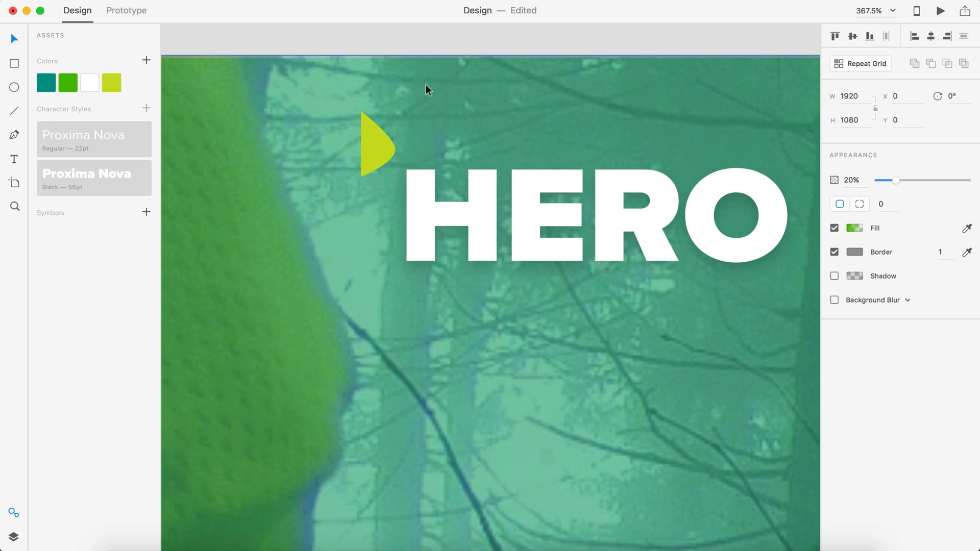
key("super+y")
scroll(308, 262, "up", 2)
left_click(334, 250)
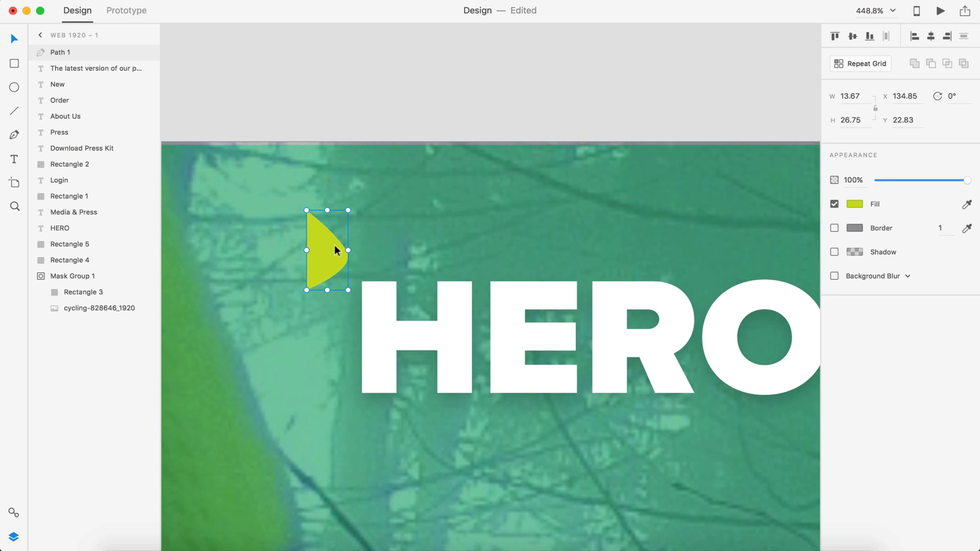
double_click(334, 251)
left_click(347, 252)
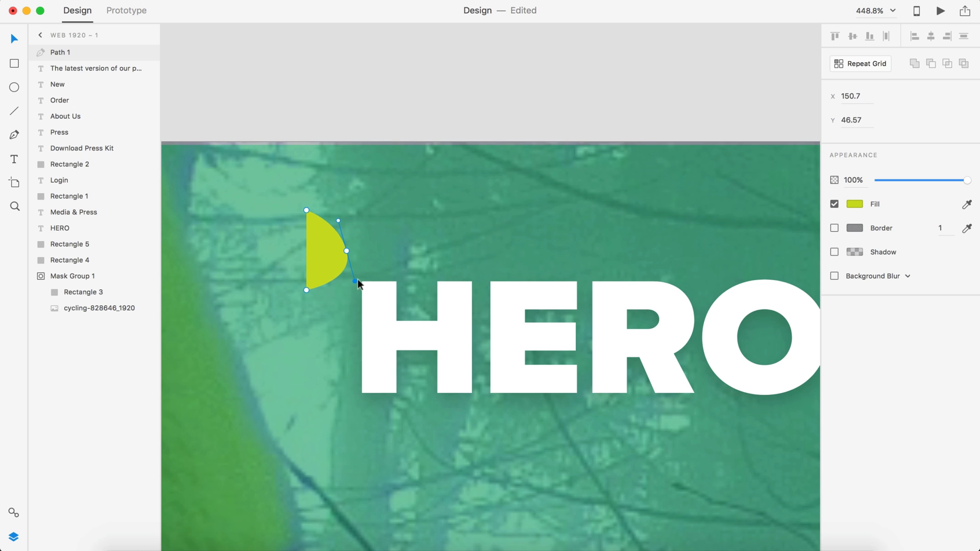
key("Escape")
- Rotate the lime half-circle 180° and move it down beside HERO
left_click(320, 259)
scroll(320, 261, "down", 5)
left_click_drag(321, 253, 347, 266)
left_click_drag(360, 233, 318, 318)
scroll(341, 263, "up", 5)
left_click_drag(344, 258, 280, 335)
scroll(280, 335, "down", 8)
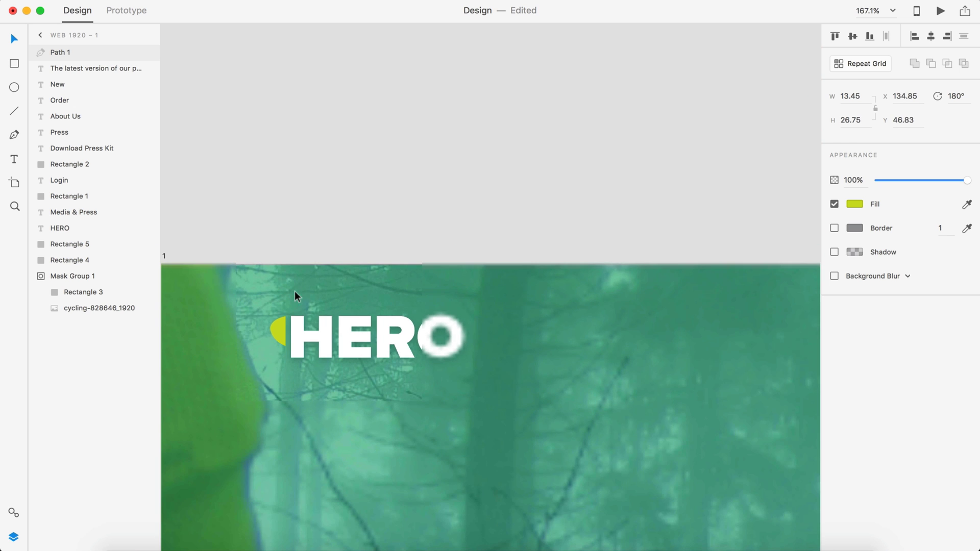
- Nudge the lime shape with arrow keys until it sits tight against HERO's left
left_click(388, 200)
scroll(387, 255, "down", 3)
scroll(313, 213, "up", 5)
left_click(313, 213)
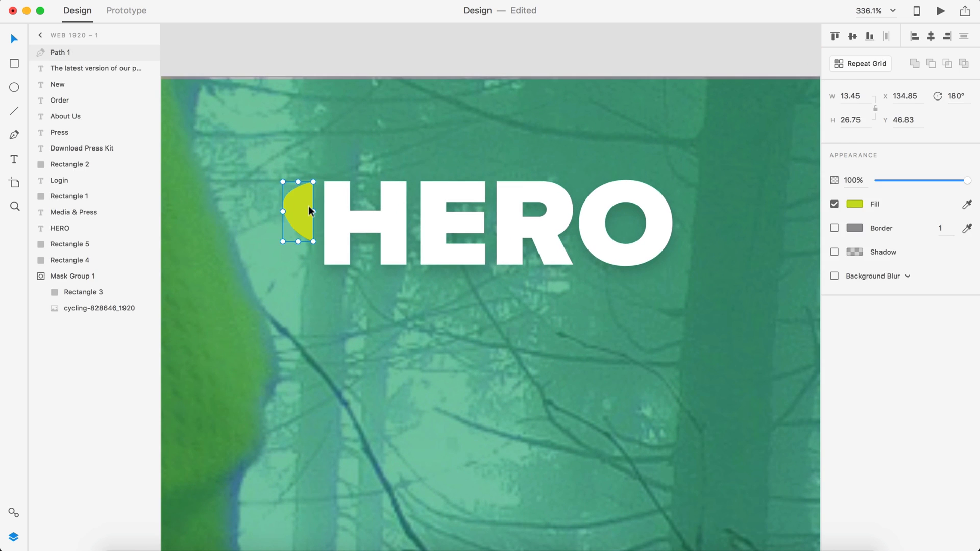
key("shift+Left")
key("shift+Left")
key("shift+Right")
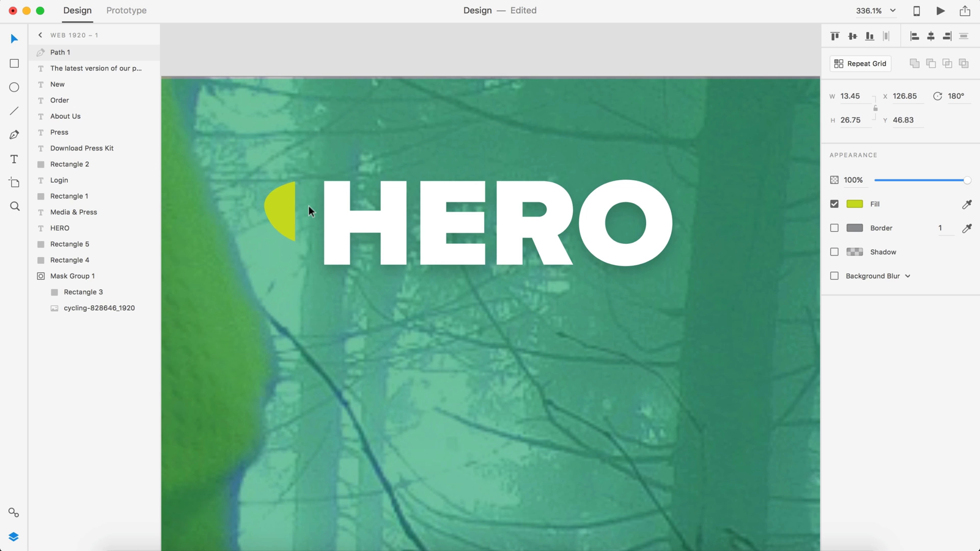
key("Right")
key("Right")
key("Right")
key("Right")
key("Right")
key("Right")
scroll(291, 225, "up", 3)
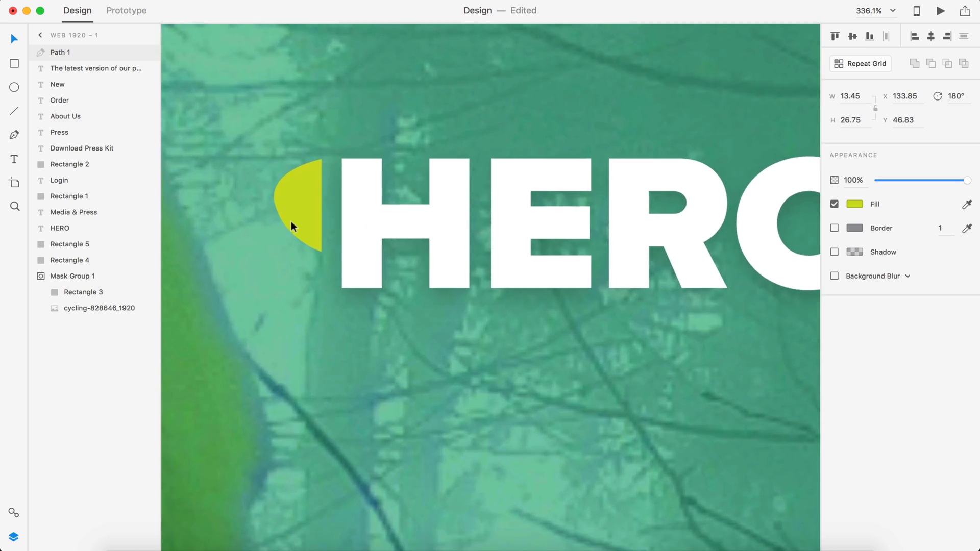
- Add a drop shadow to the lime shape
left_click(834, 252)
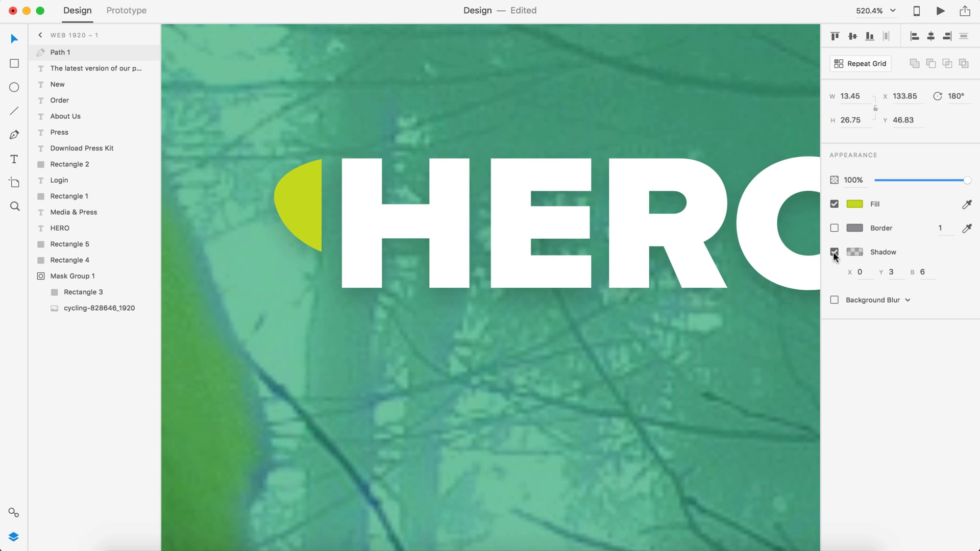
scroll(529, 92, "down", 4)
scroll(529, 92, "up", 3)
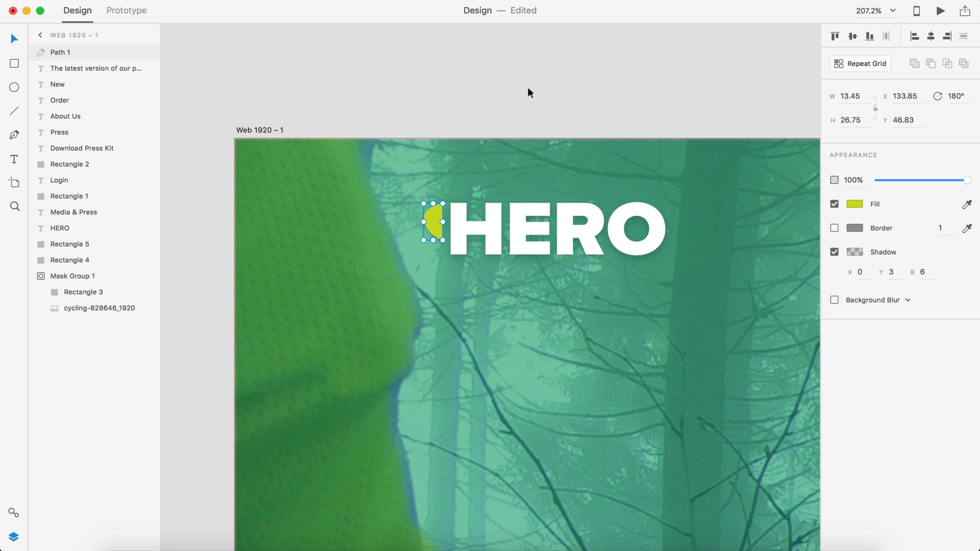
scroll(440, 228, "up", 5)
- Reshape the lime shape's curve by dragging one of its anchor handles
double_click(429, 224)
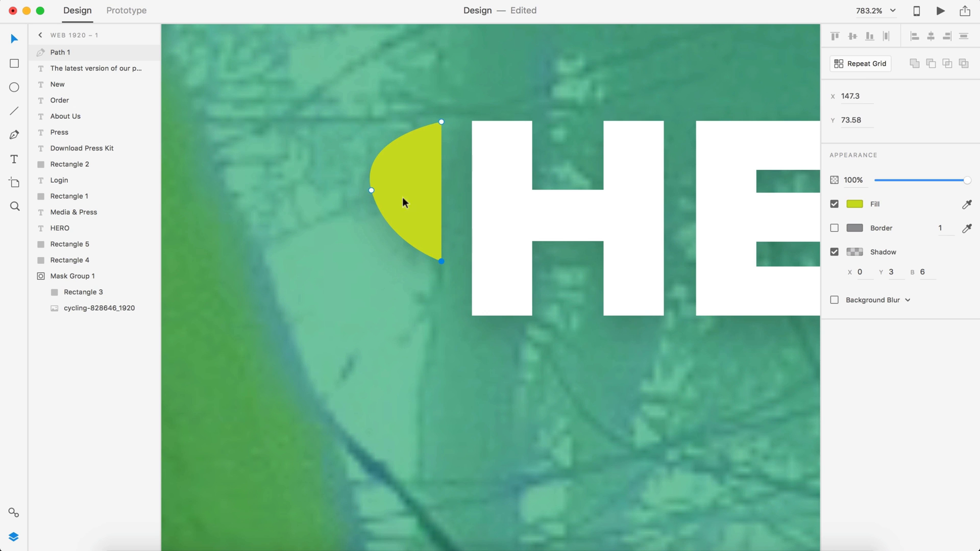
left_click_drag(371, 194, 362, 174)
scroll(363, 174, "down", 5)
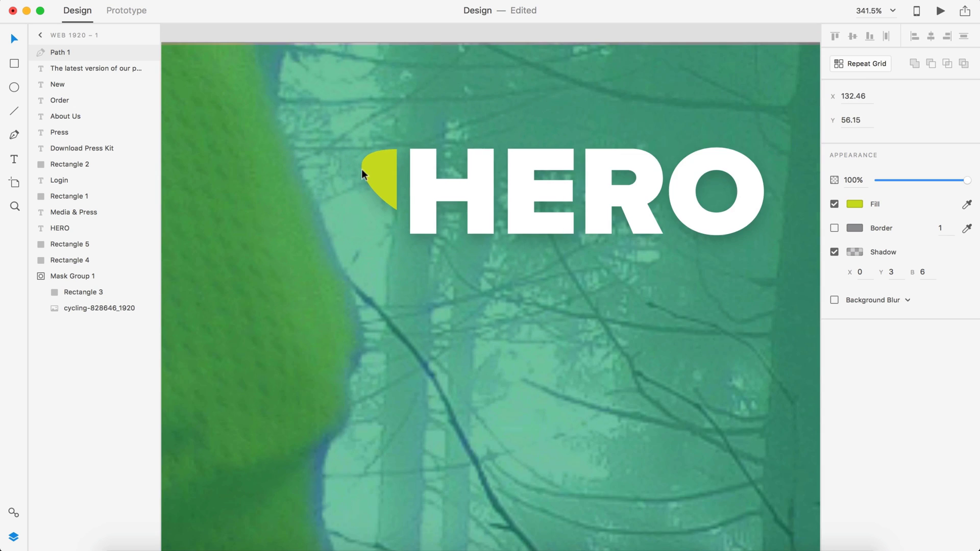
scroll(491, 35, "up", 2)
left_click(491, 36)
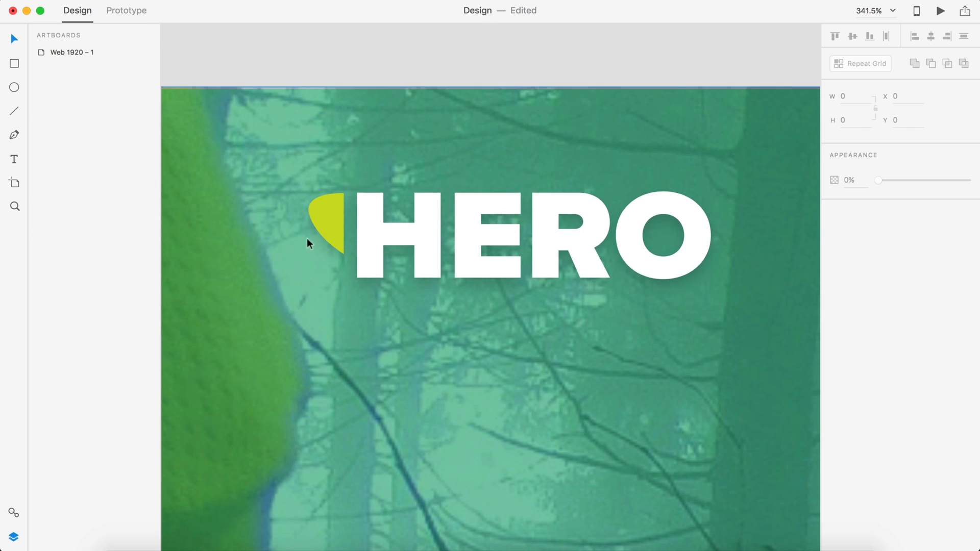
- Adjust the curvature at the lime shape's left anchor point
left_click(322, 221)
scroll(291, 243, "up", 5)
double_click(284, 247)
left_click(254, 251)
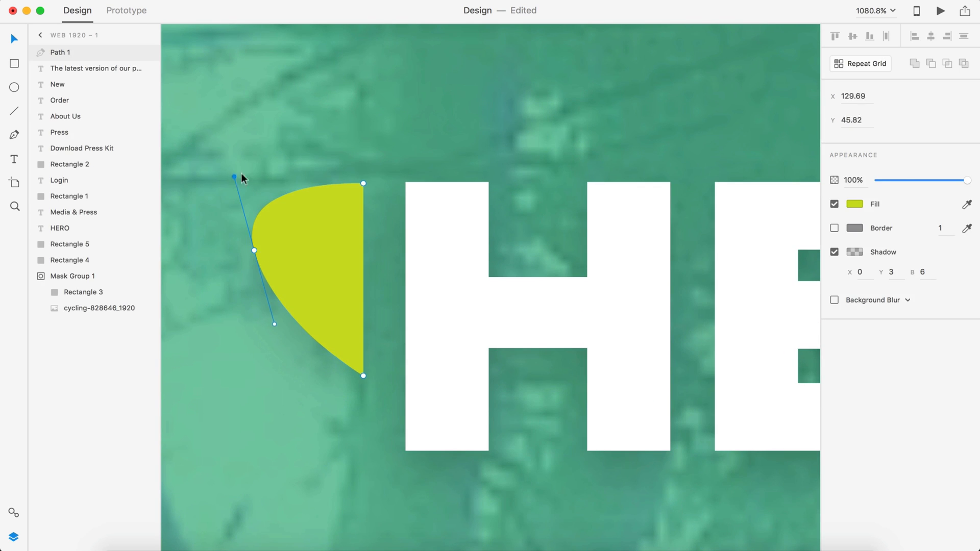
left_click_drag(242, 175, 242, 176)
scroll(242, 175, "down", 5)
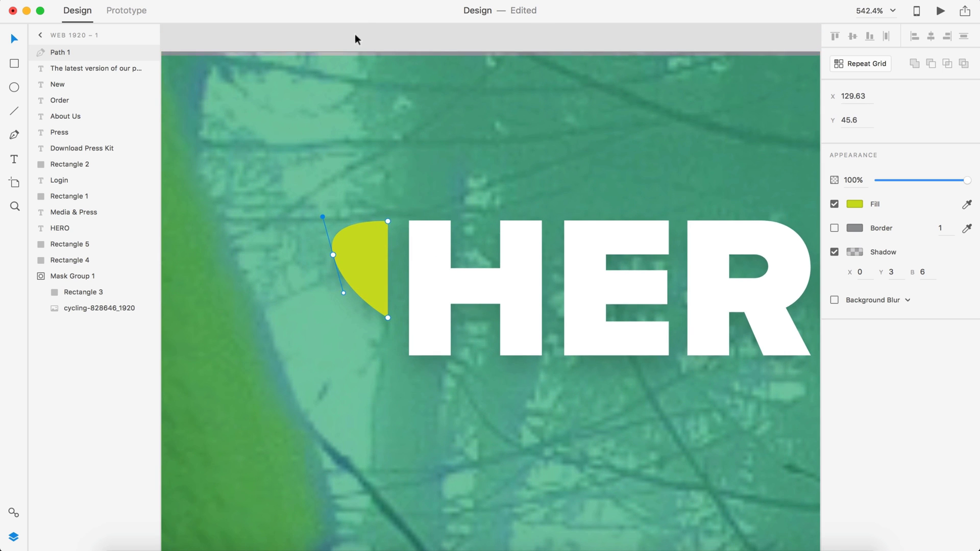
left_click(356, 40)
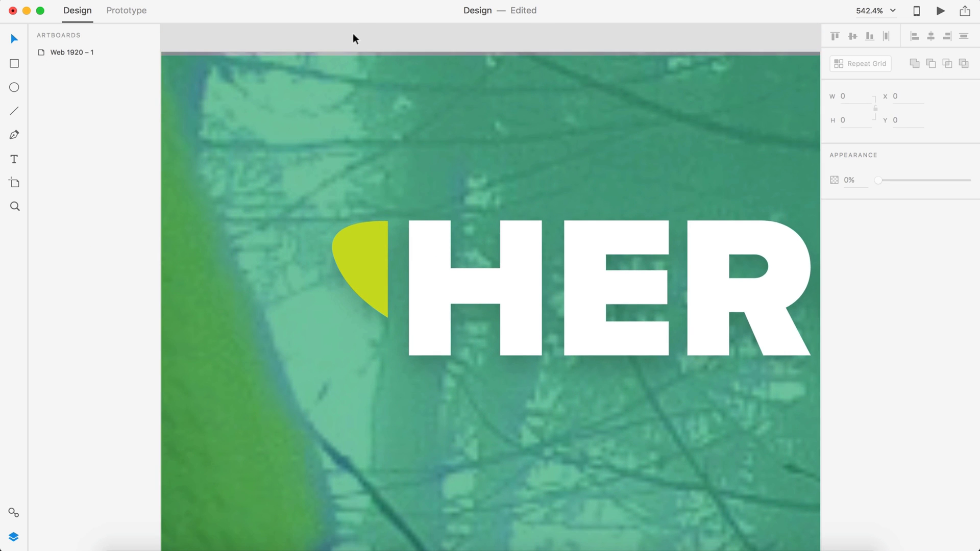
scroll(337, 350, "up", 3)
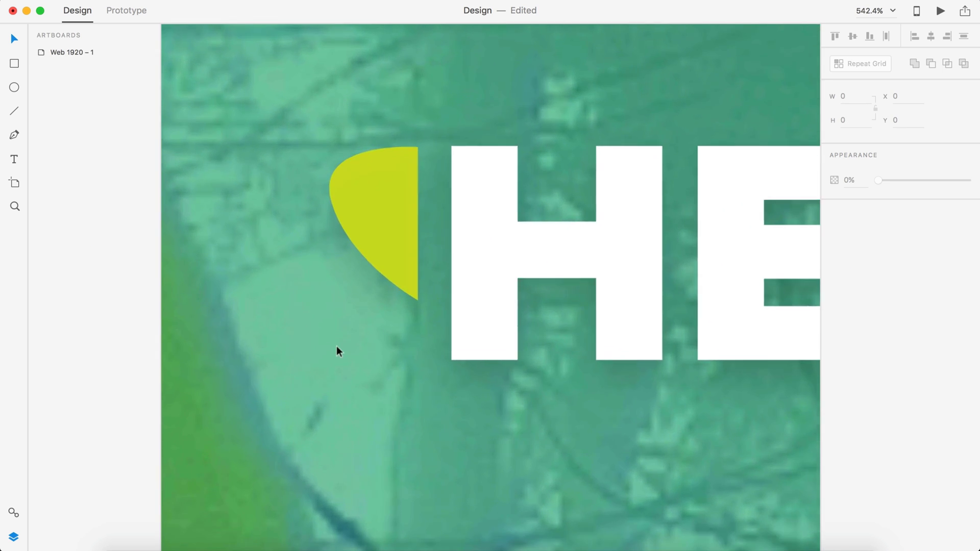
- Check the finished logo mark and select the Web 1920 – 1 artboard
left_click(401, 259)
scroll(498, 183, "down", 3)
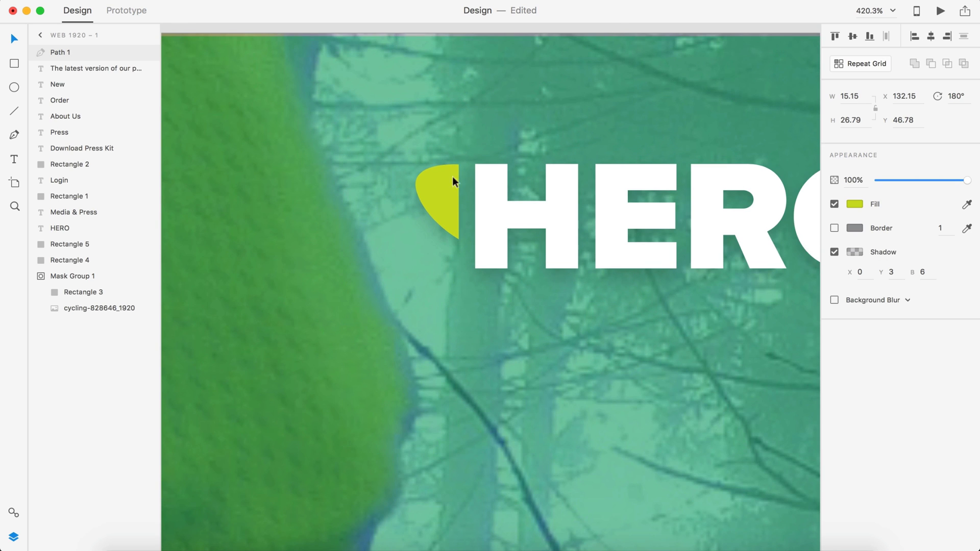
scroll(441, 171, "down", 3)
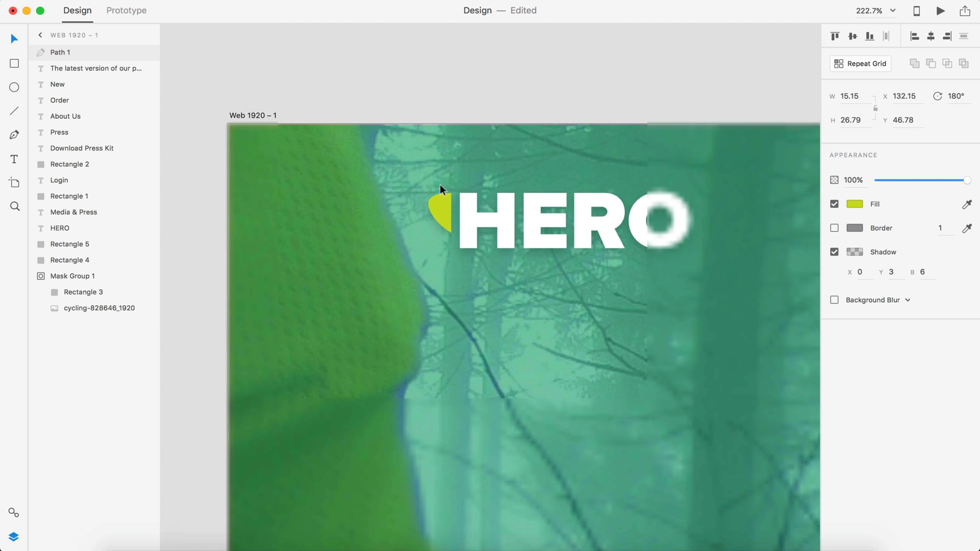
left_click(453, 93)
scroll(452, 93, "down", 5)
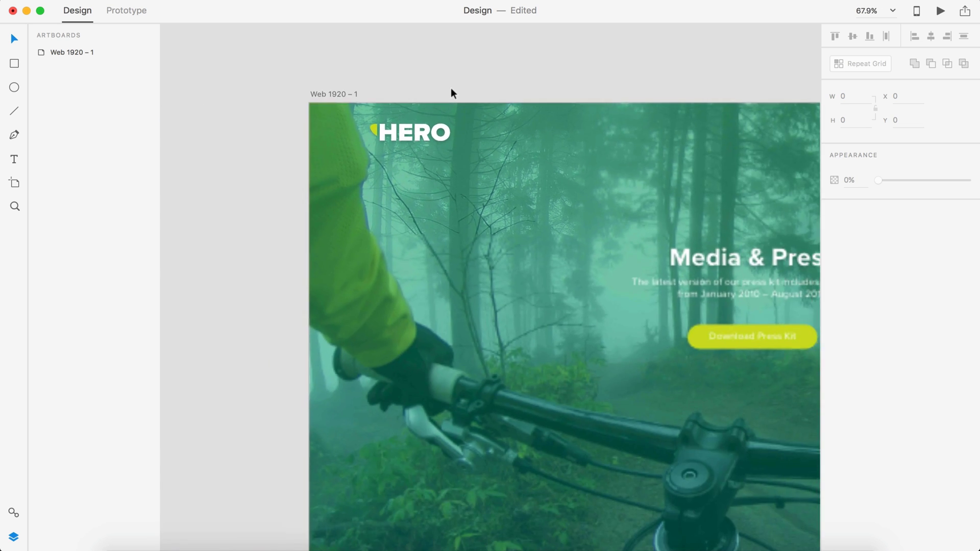
scroll(452, 93, "down", 3)
scroll(466, 94, "up", 2)
scroll(464, 273, "down", 1)
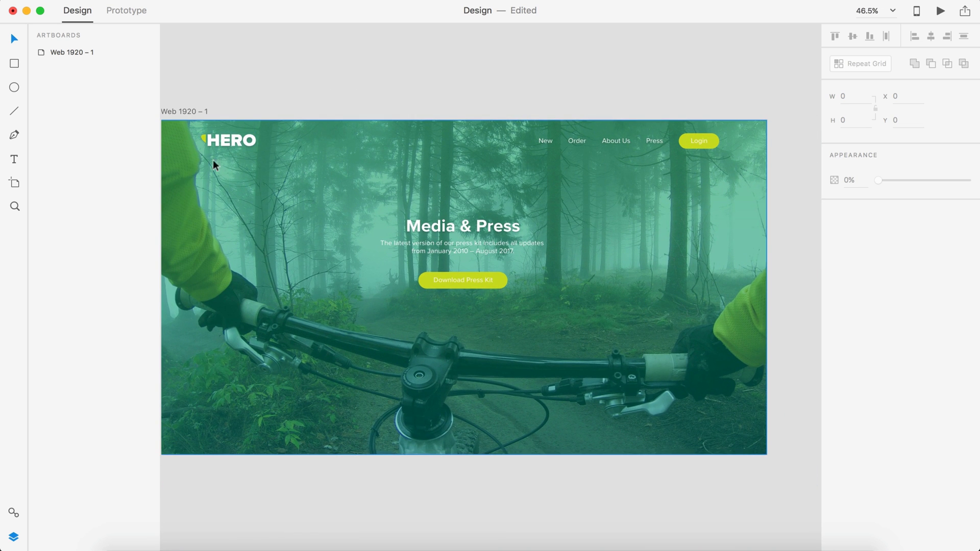
scroll(578, 472, "down", 1)
scroll(578, 470, "down", 1)
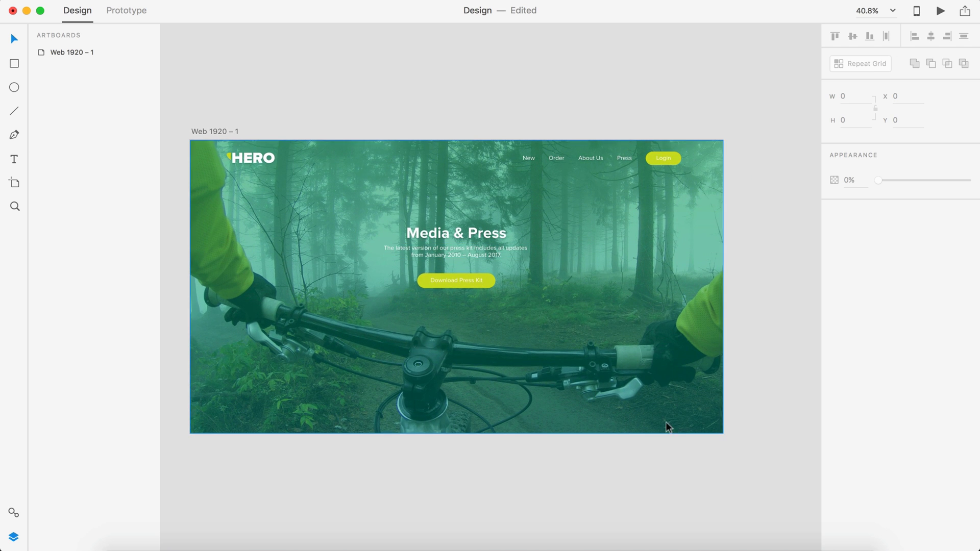
left_click(217, 132)
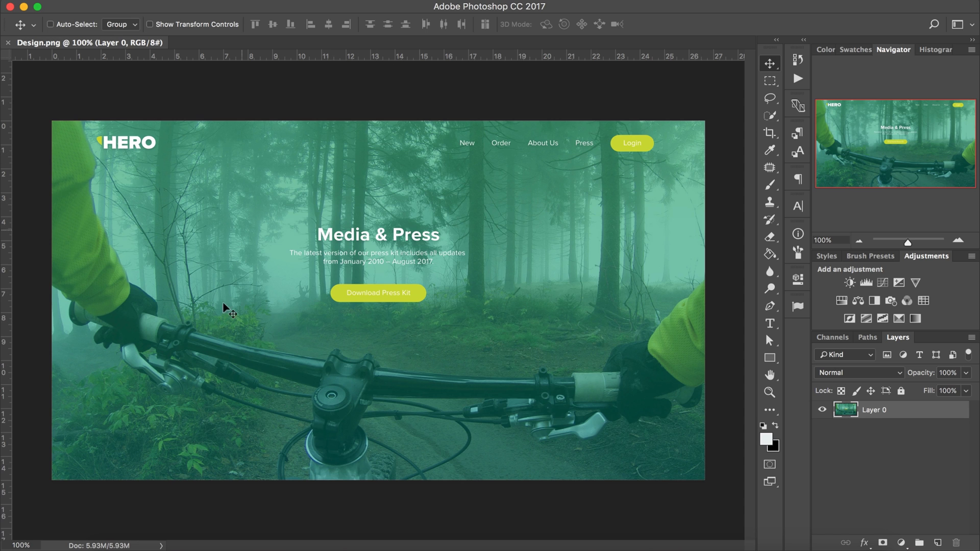
- Add a new layer and paint a stroke with the scattered brush 581
left_click(938, 542)
key("b")
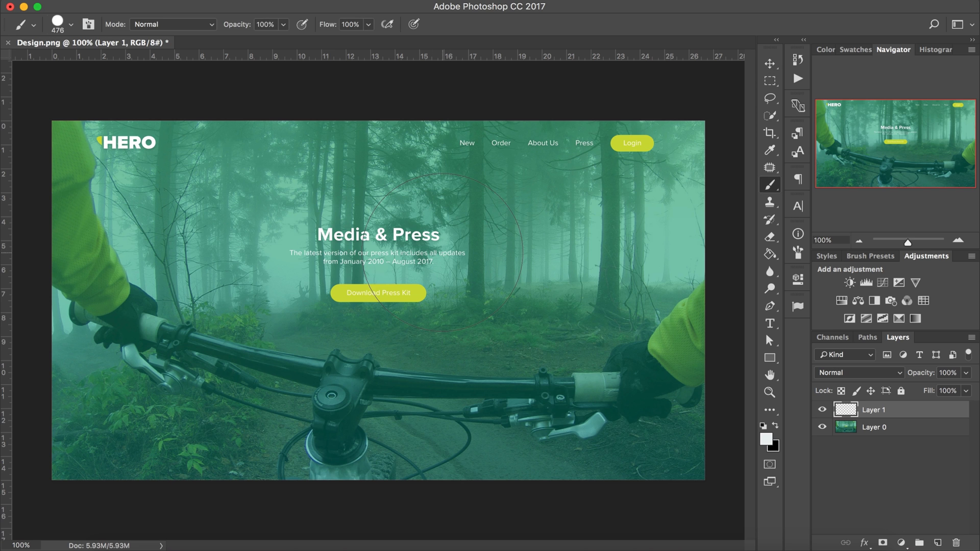
right_click(517, 290)
scroll(596, 448, "down", 5)
left_click(642, 453)
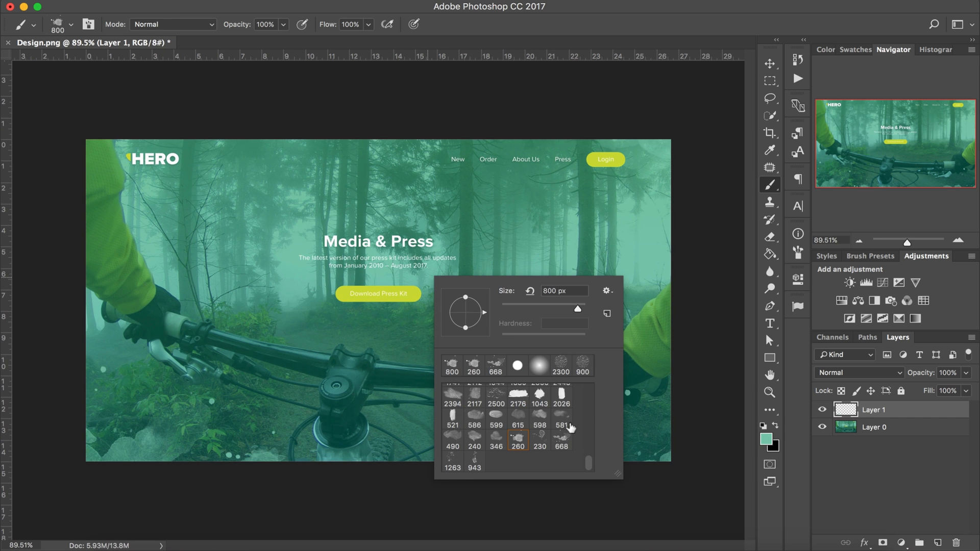
left_click(561, 419)
left_click(97, 143)
left_click_drag(352, 408, 427, 388)
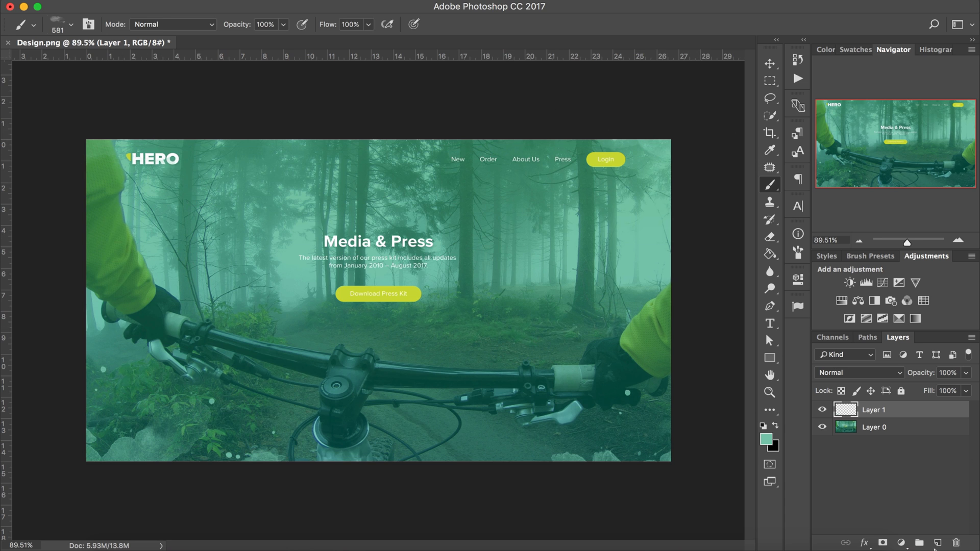
- Add Layer 2, hide Layer 1, and enlarge the brush to 1200 px
left_click(937, 543)
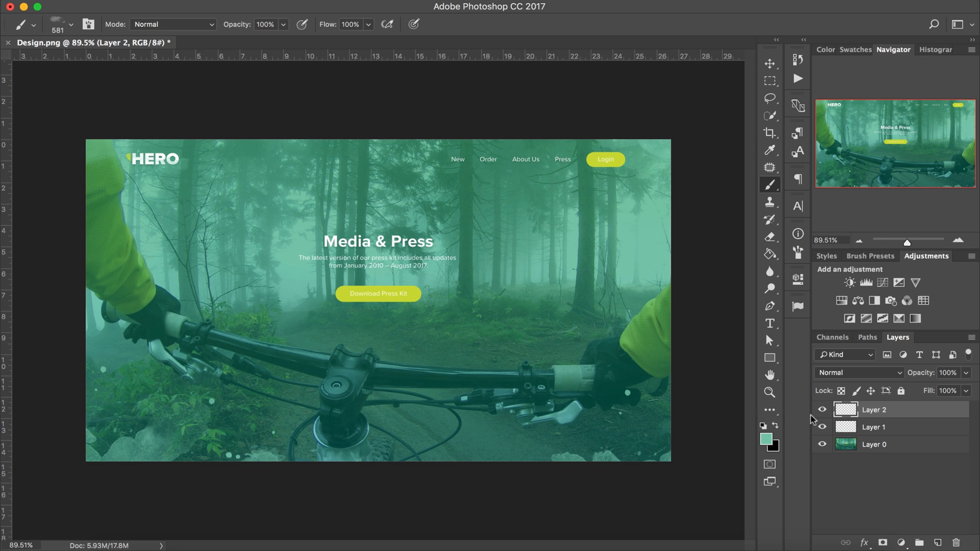
left_click(822, 427)
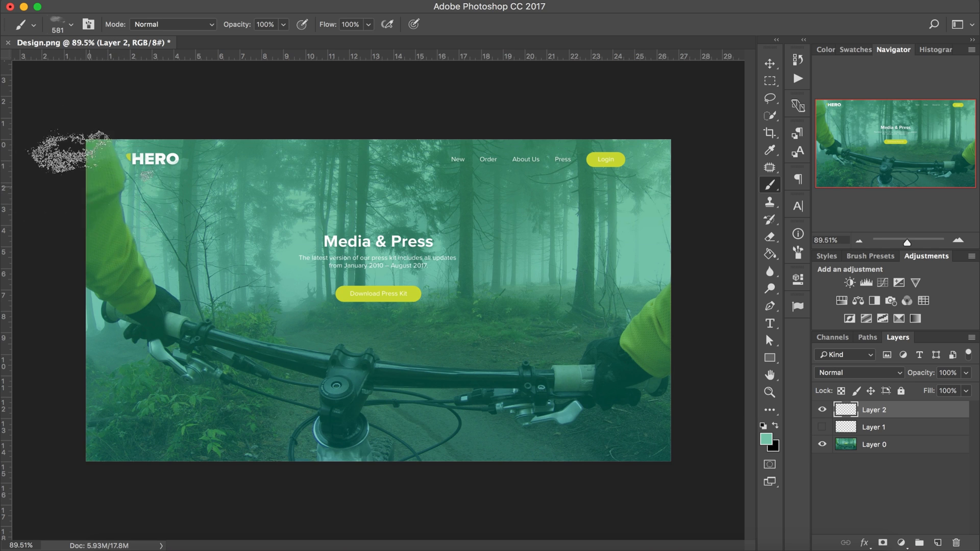
key("bracketright")
key("bracketright")
key("bracketright")
key("bracketright")
key("bracketright")
key("bracketright")
key("bracketright")
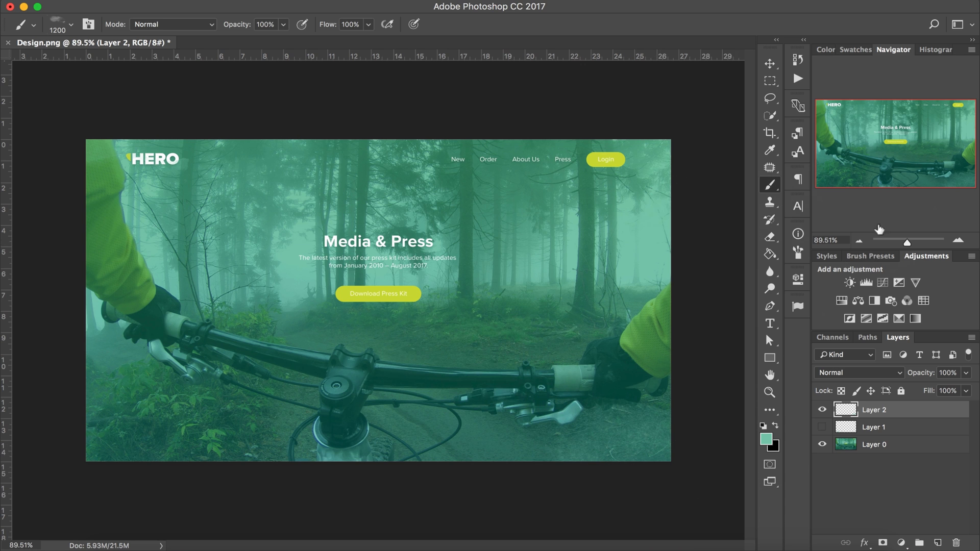
- Turn on Shape Dynamics and set Angle Jitter to 100% in the brush settings
left_click(798, 252)
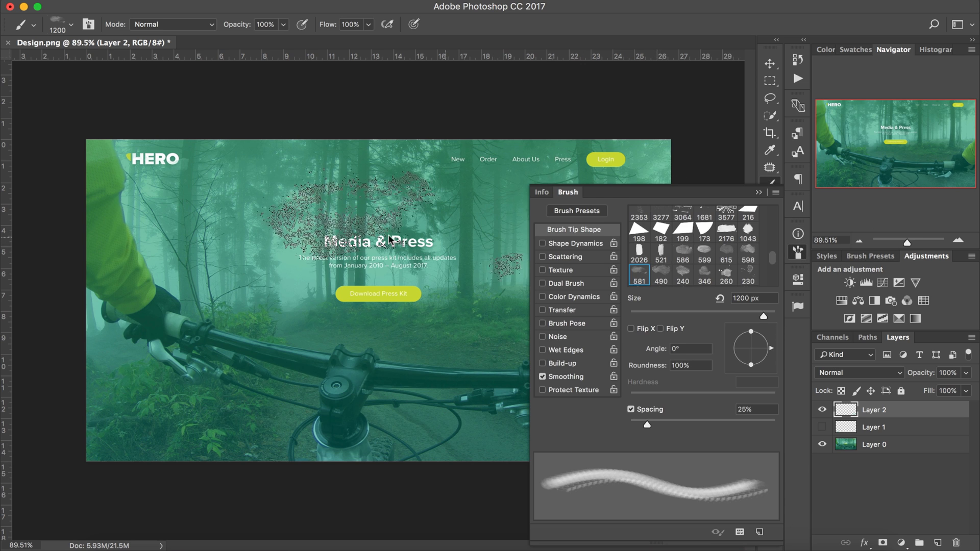
left_click(562, 244)
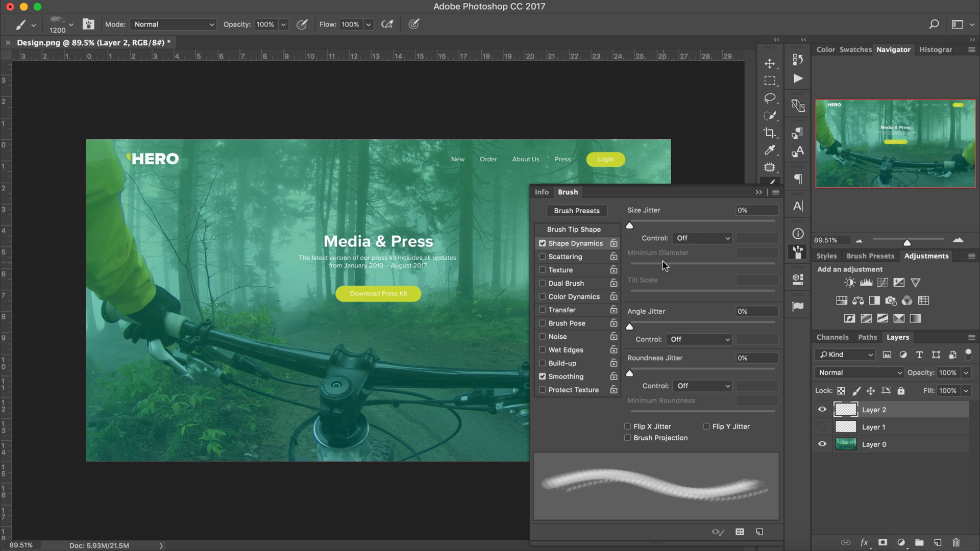
left_click_drag(631, 326, 776, 327)
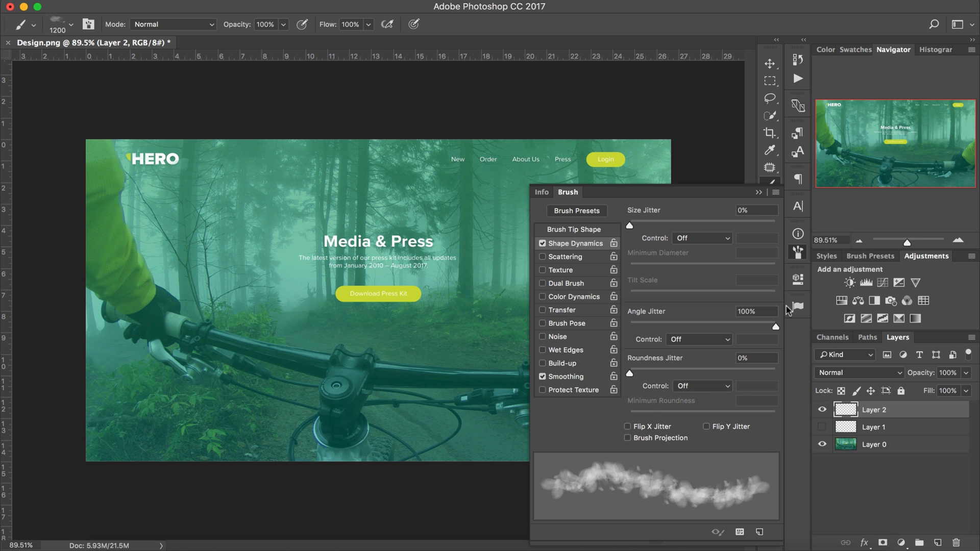
left_click(759, 193)
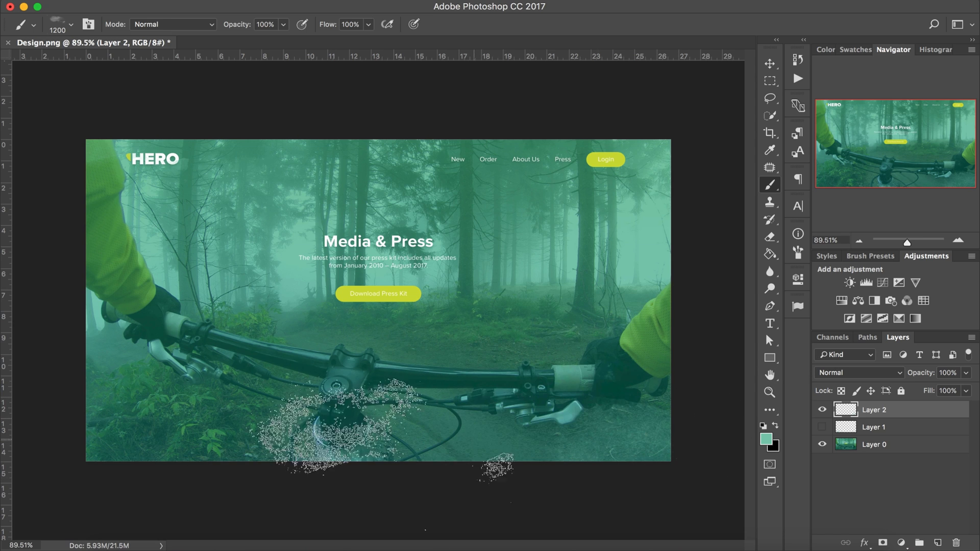
scroll(421, 312, "down", 2)
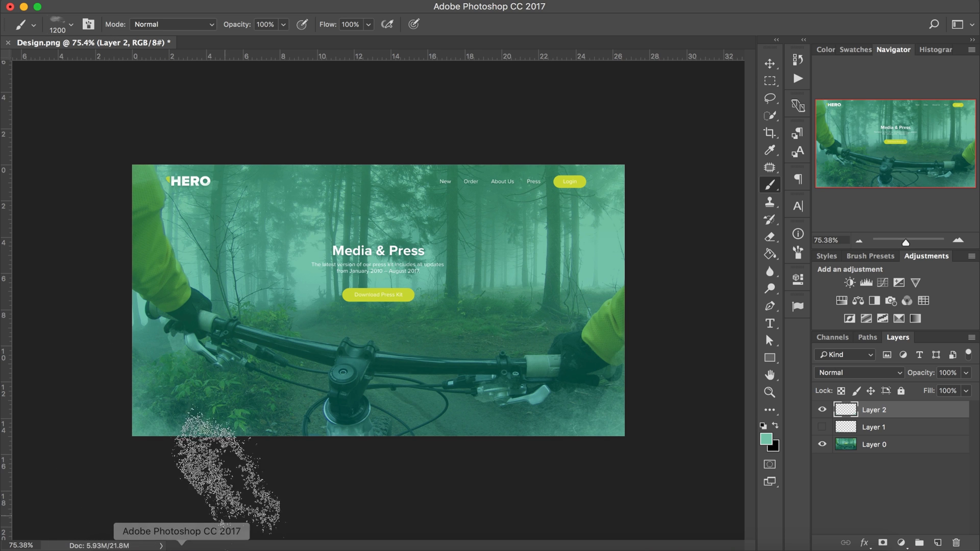
scroll(379, 301, "up", 5)
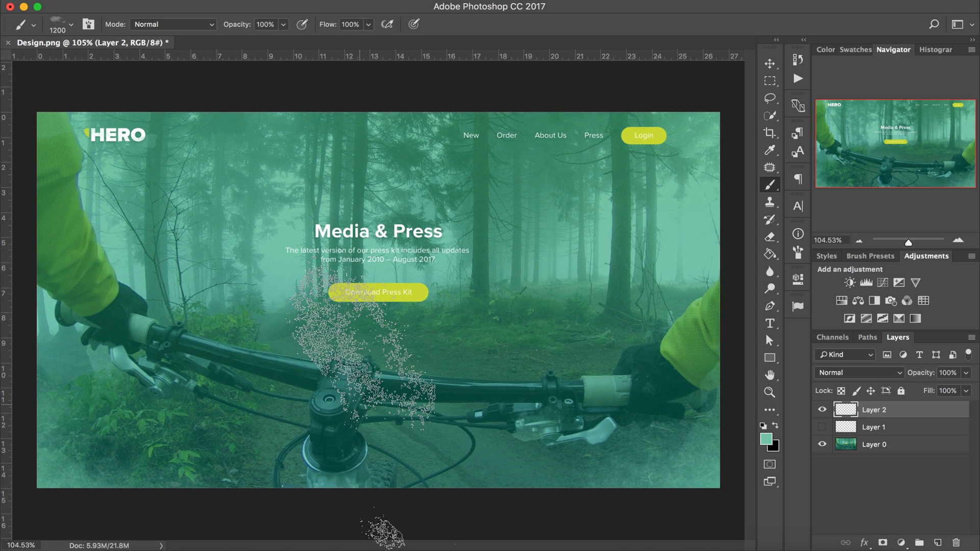
scroll(367, 337, "down", 3)
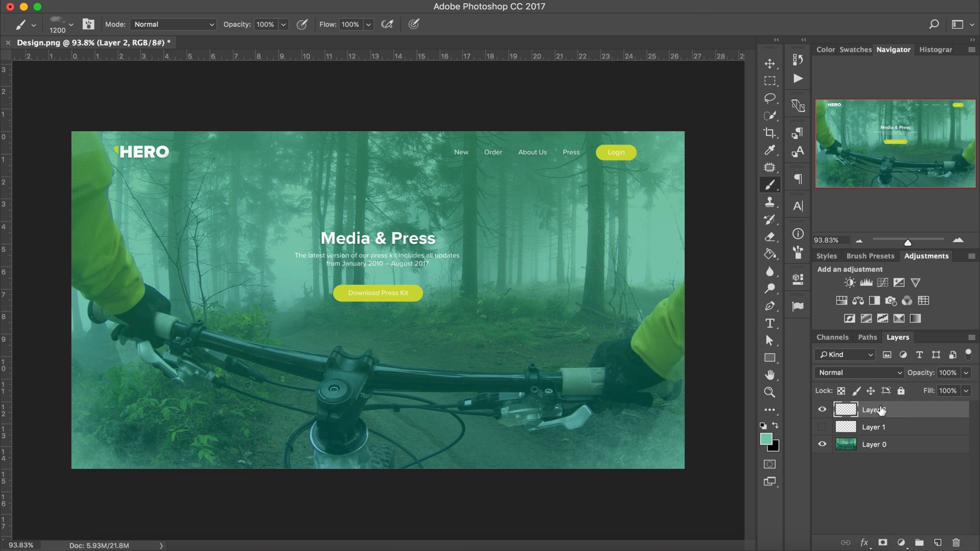
- Rename Layer 2 to 'One' and move it below Layer 1
double_click(882, 410)
type("One")
key("Return")
mouse_move(883, 419)
left_mouse_down()
mouse_move(879, 433)
mouse_move(956, 545)
left_mouse_up()
- Replace Layer 1 with a fresh layer of yellow brush-943 stamps over both arms
left_click(938, 542)
left_click(616, 152, "alt")
right_click(348, 352)
left_click(383, 533)
left_click(112, 286)
left_click(664, 347)
left_click(337, 0)
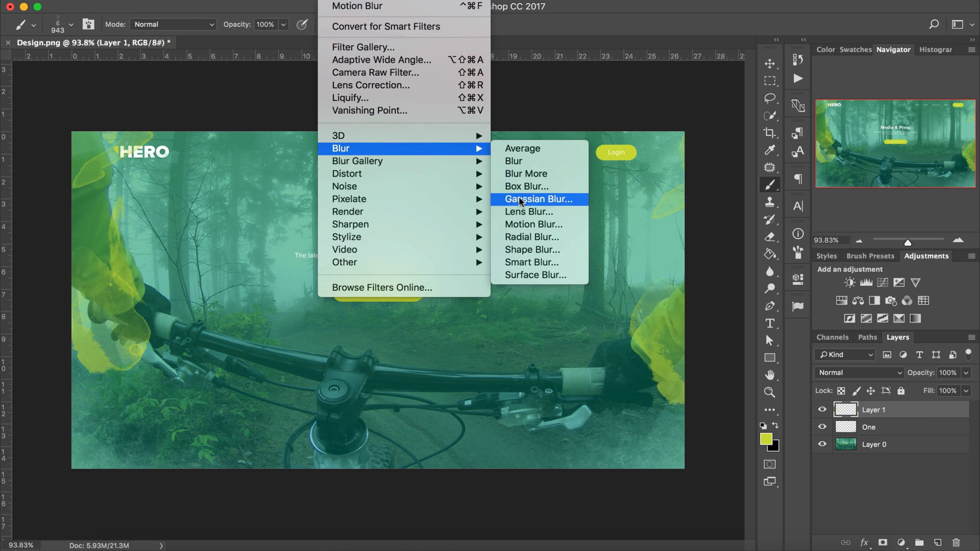
- Apply a Motion Blur with distance 111 to the yellow stamps
left_click(531, 223)
left_click_drag(781, 299, 795, 301)
key("Return")
right_click(361, 339)
key("Escape")
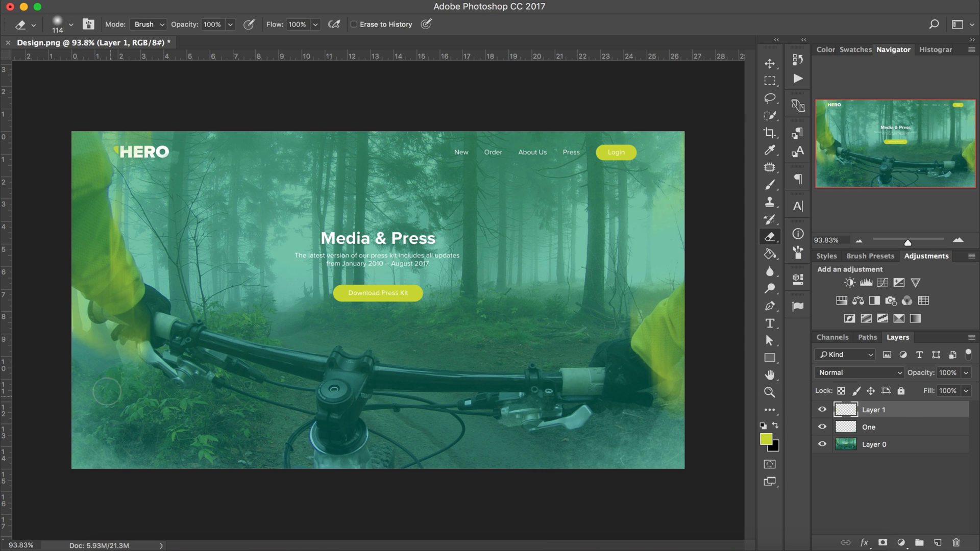
- Lower Layer 1's fill to 58% and layer One's fill to 54%
key("v")
left_click(967, 390)
mouse_move(970, 407)
left_mouse_down()
mouse_move(912, 408)
mouse_move(946, 408)
left_mouse_up()
left_click(830, 433)
key("b")
key("v")
left_click(966, 391)
key("e")
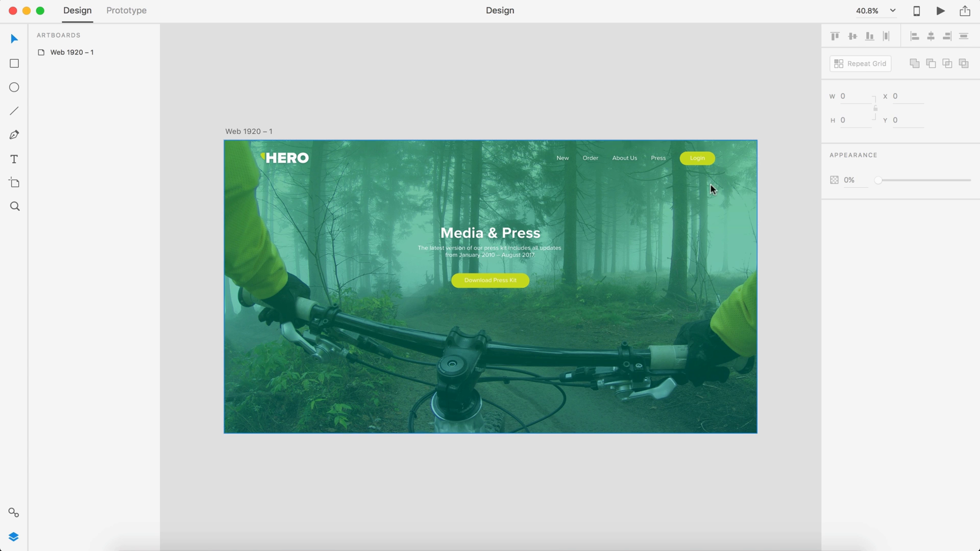
- Try a #ACCE45 fill on the Download Press Kit button, then undo it
scroll(536, 252, "up", 5)
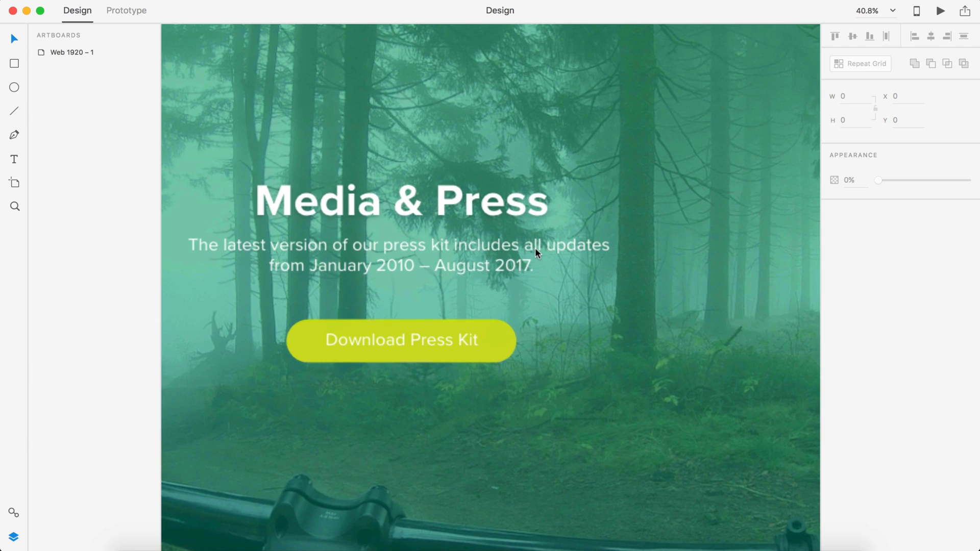
left_click(501, 351)
left_click(855, 228)
type("ACCE45")
key("Return")
key("super+z")
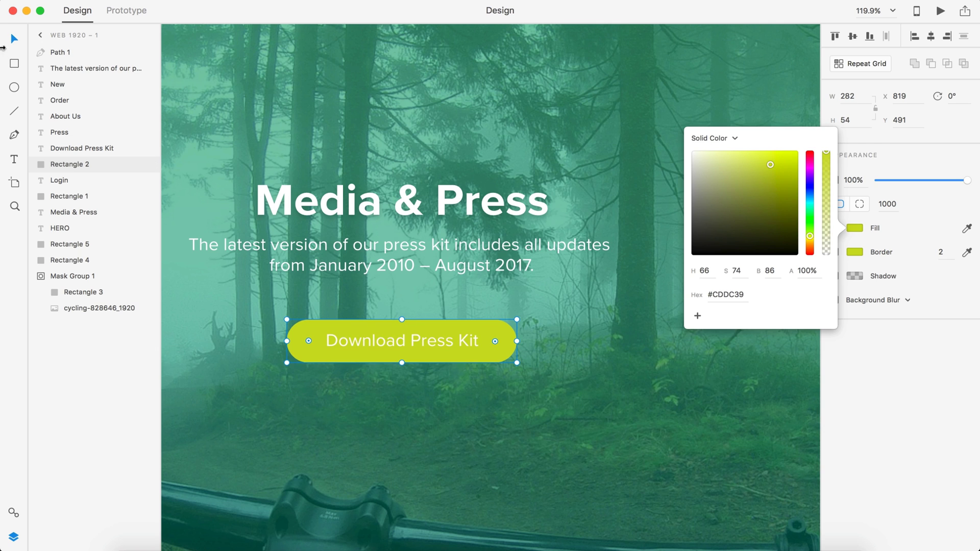
- Change the lime Assets swatch to #ACCE45 so the Download button updates
key("super+shift+y")
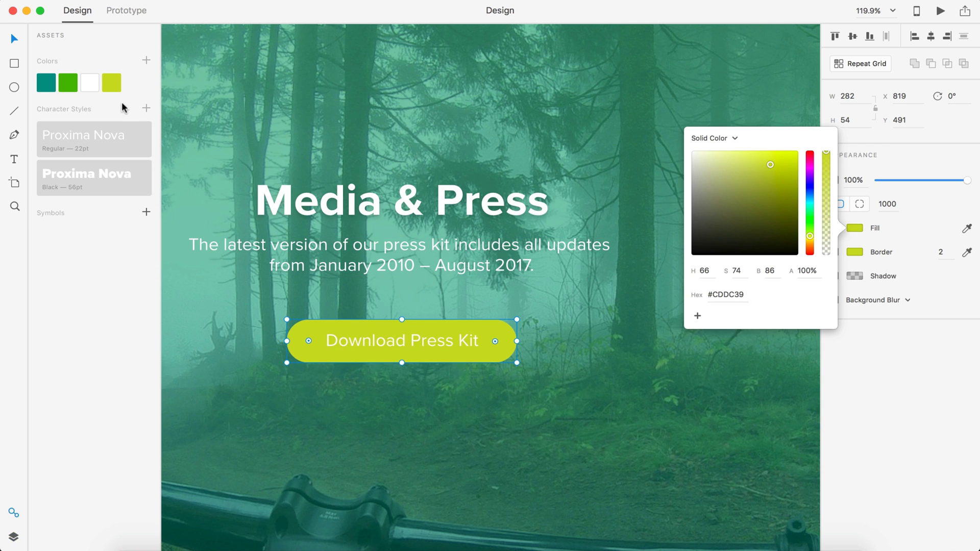
right_click(111, 84)
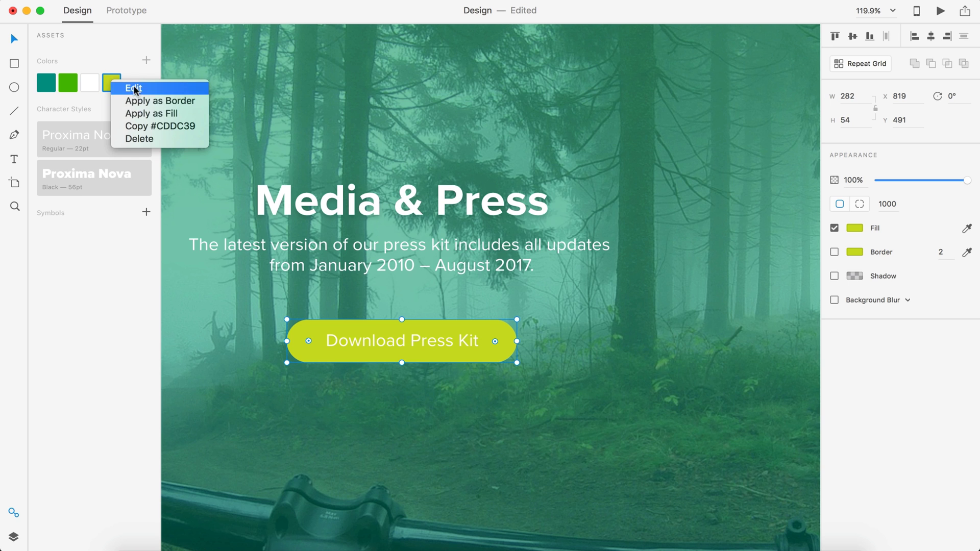
left_click(130, 89)
type("ACCE45")
key("Return")
left_click(741, 317)
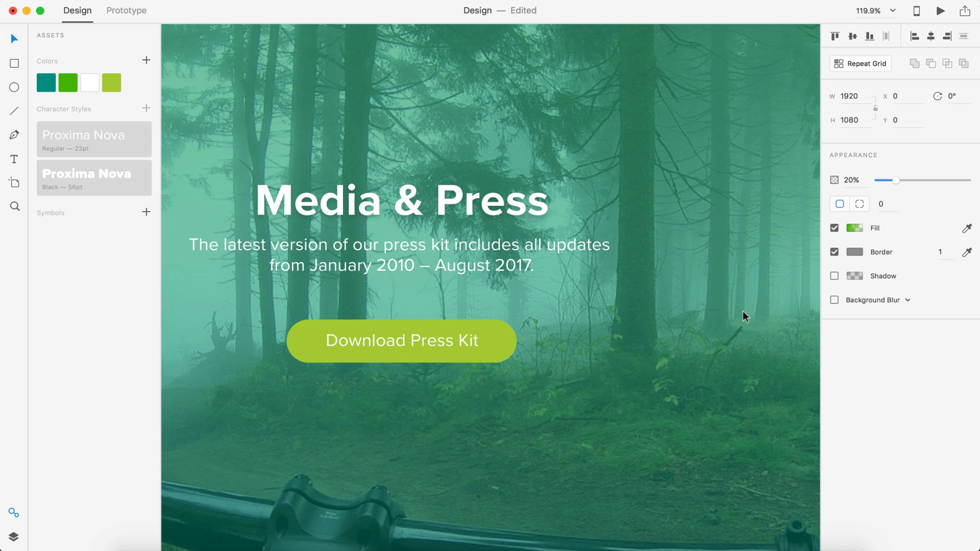
key("super+0")
left_click(569, 136)
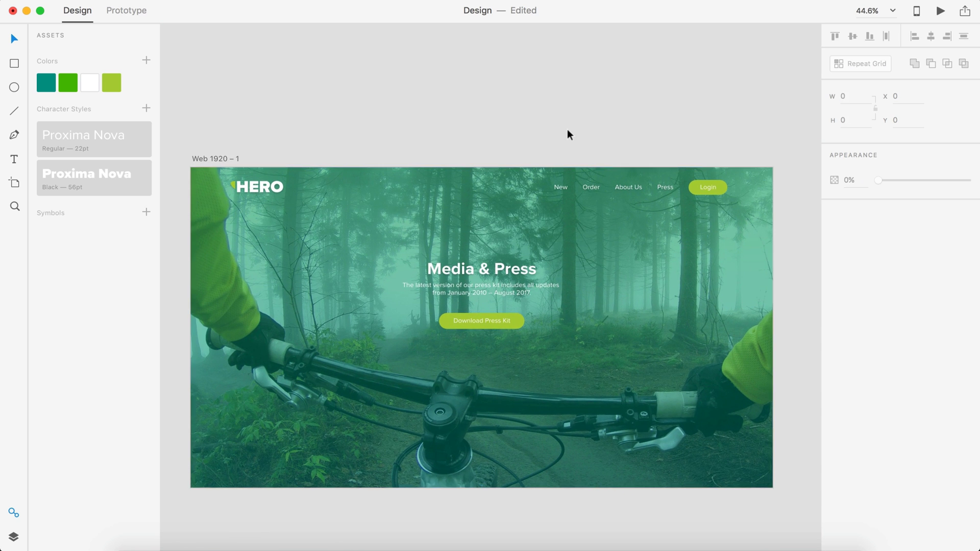
scroll(569, 136, "right", 3)
scroll(637, 193, "up", 2)
scroll(637, 193, "up", 5)
- Give the Login button a white border and remove its fill
left_click(517, 167)
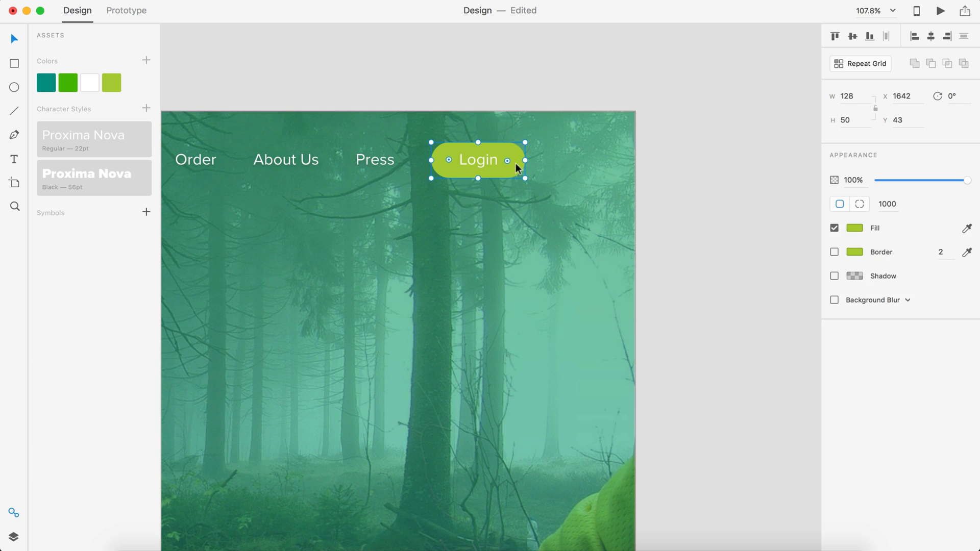
right_click(84, 85)
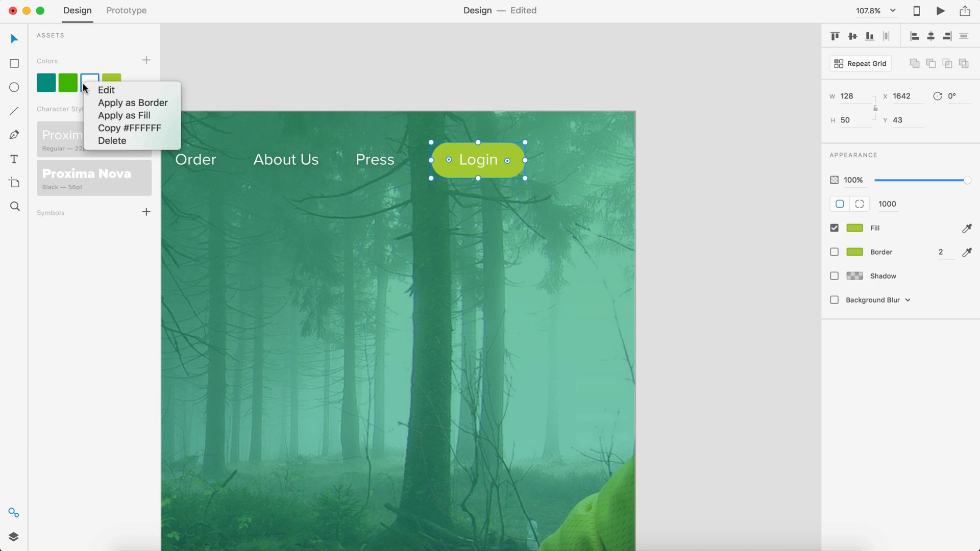
left_click(102, 101)
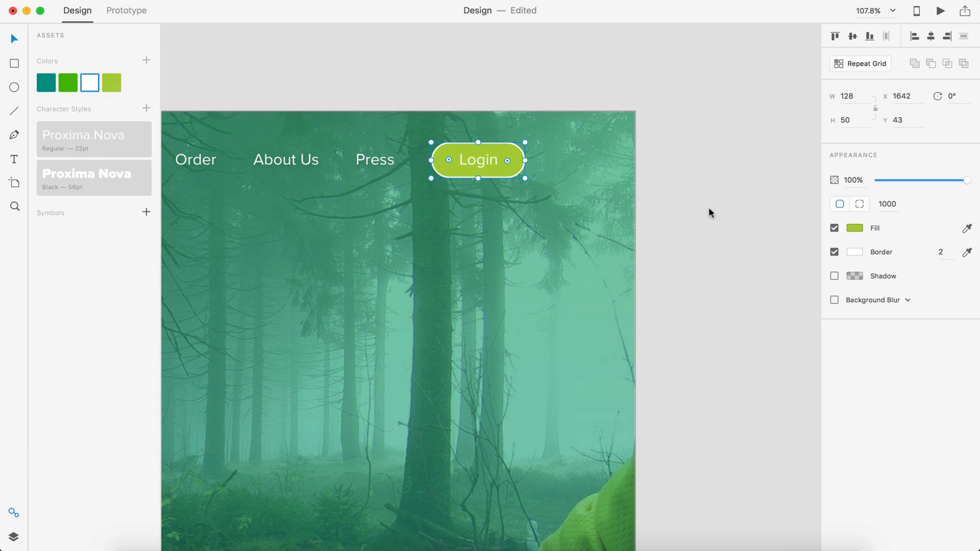
left_click(834, 227)
left_click(722, 168)
key("super+0")
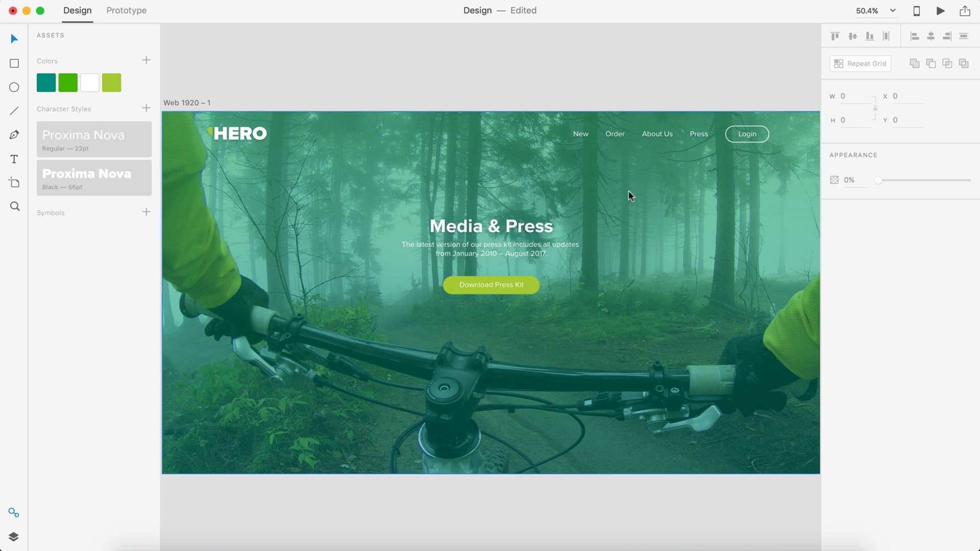
- Redo removing the Login button's fill
scroll(561, 306, "up", 3)
scroll(613, 325, "up", 5)
left_click(591, 310)
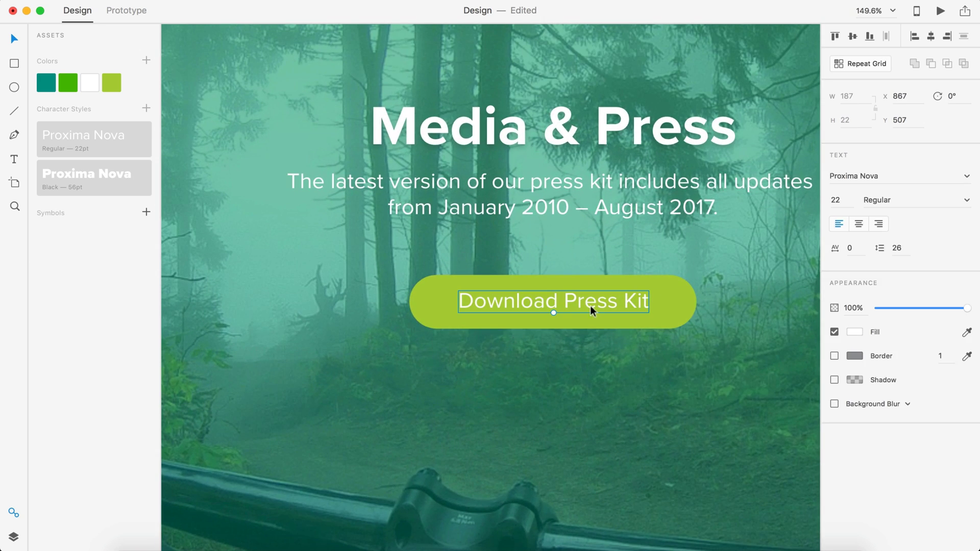
key("Tab")
scroll(625, 300, "down", 3)
left_click(107, 1)
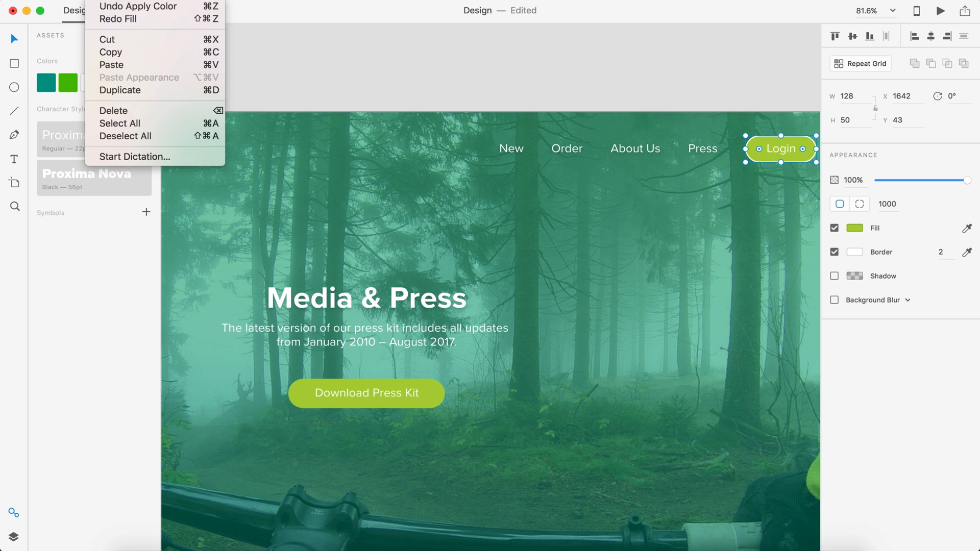
left_click(120, 17)
scroll(408, 464, "down", 2)
scroll(459, 449, "up", 5)
- Set the Download Press Kit label's font size to 18
left_click(602, 287)
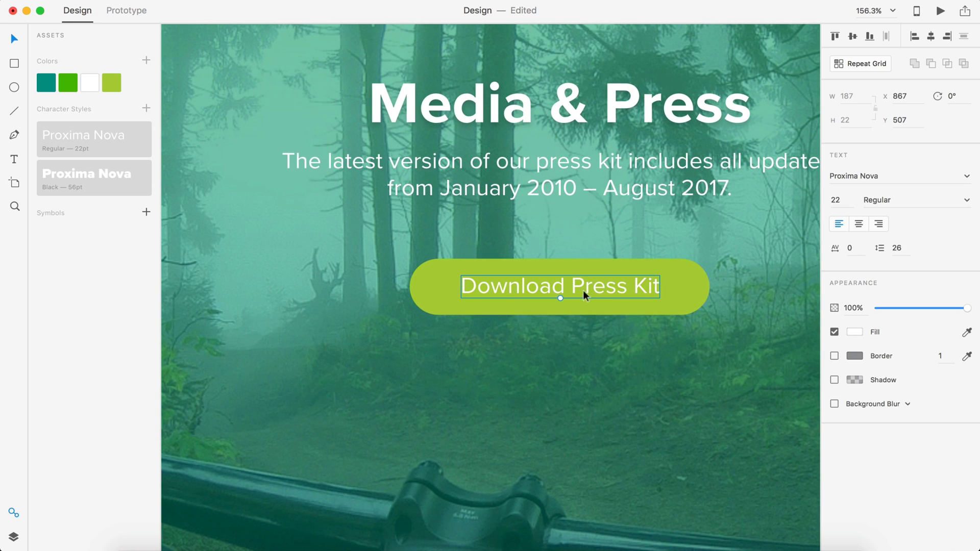
left_click(837, 200)
type("18")
key("Return")
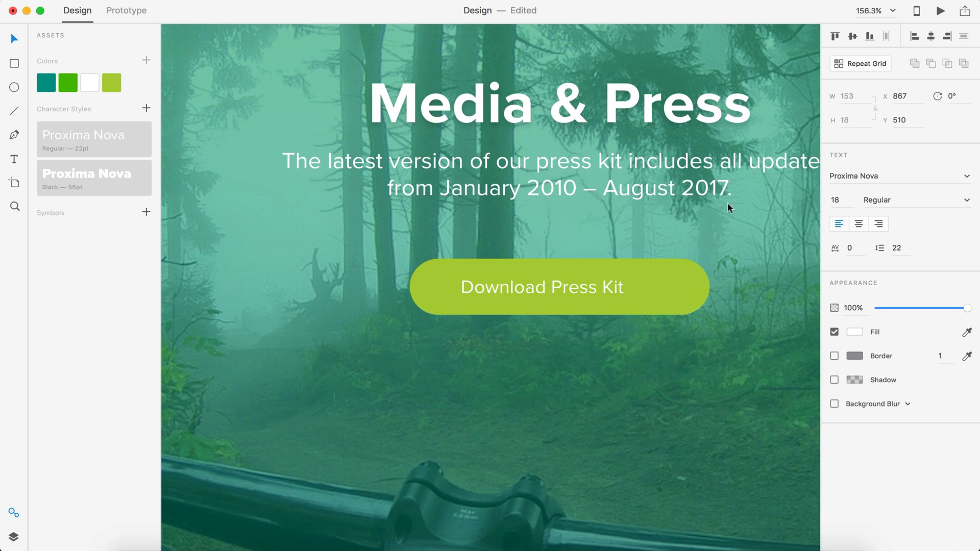
- Align the label to the middle and centre of the lime Download button
left_click(696, 275)
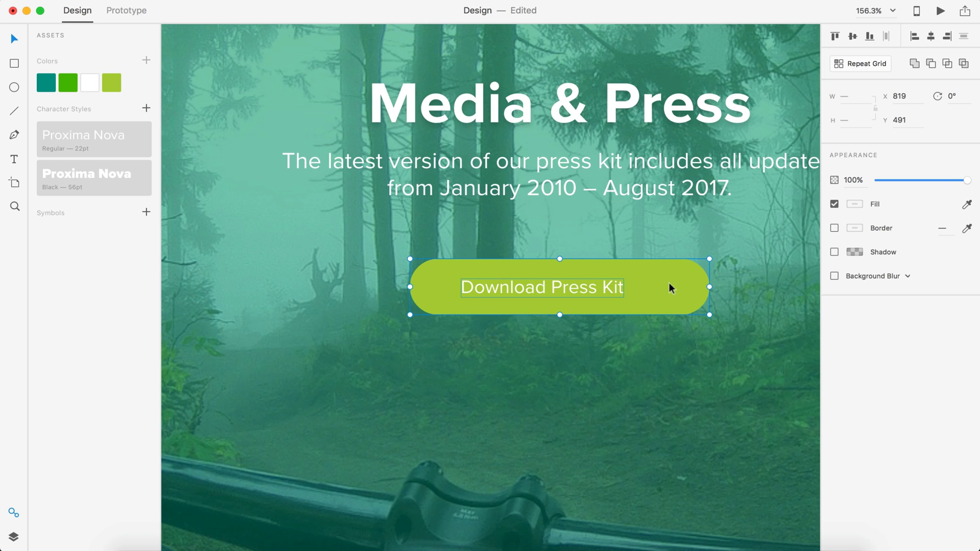
left_click(852, 36)
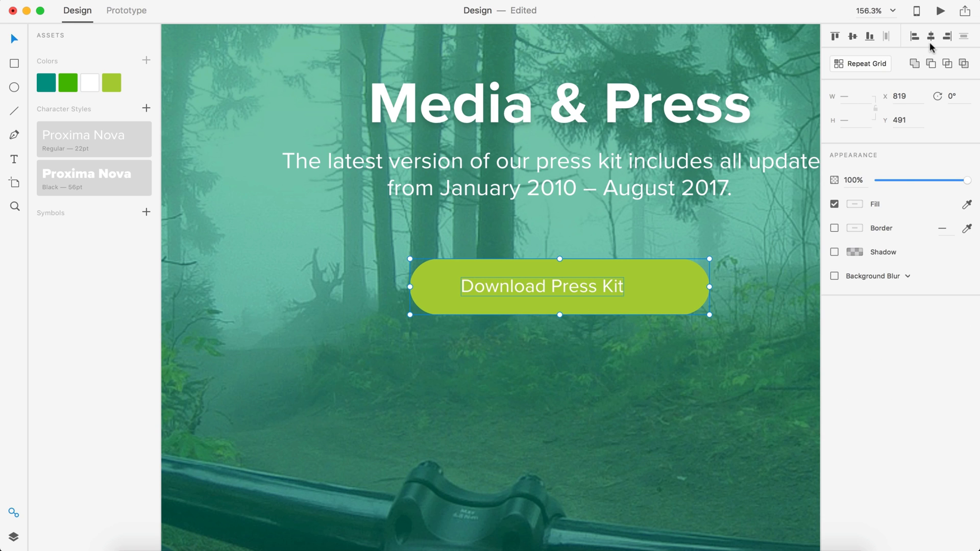
left_click(932, 39)
left_click(739, 305)
scroll(740, 305, "down", 5)
scroll(739, 305, "down", 3)
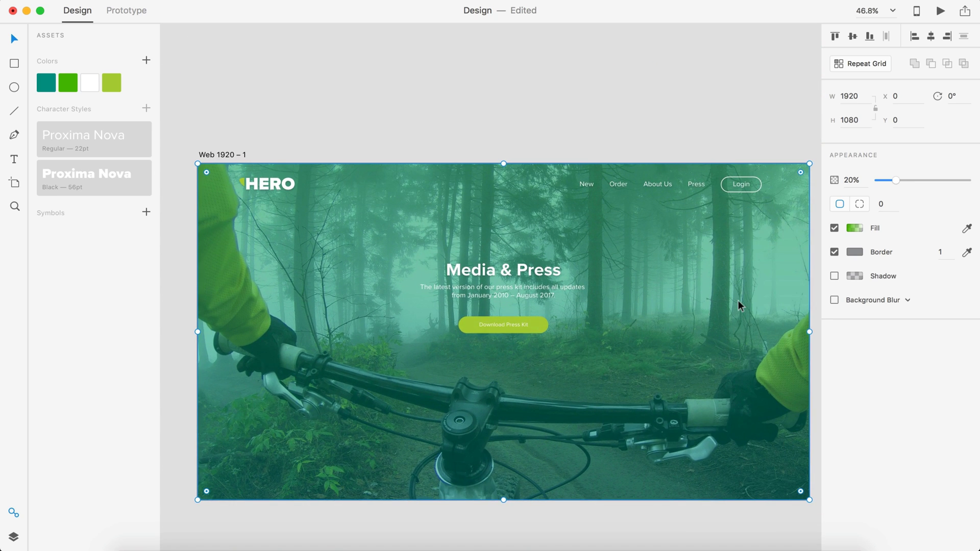
scroll(499, 324, "up", 5)
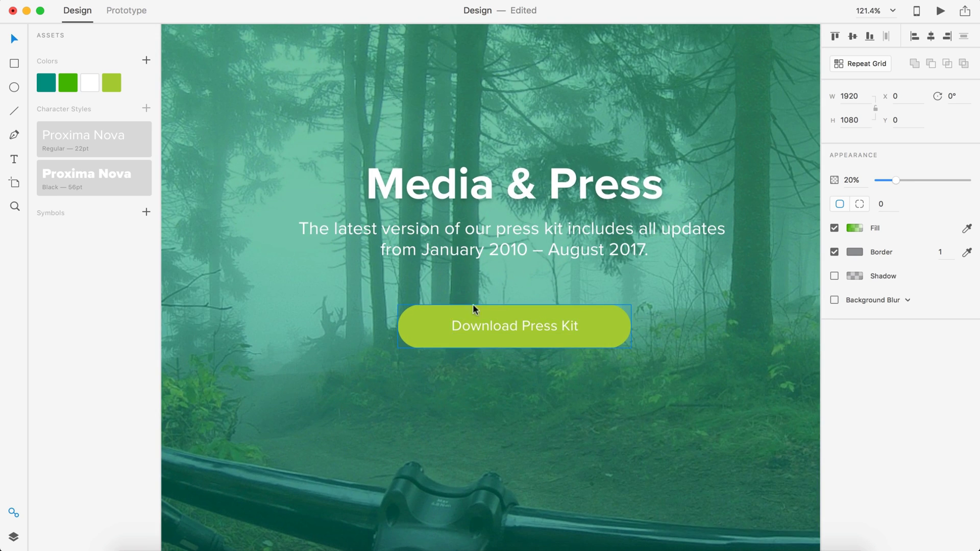
key("super+0")
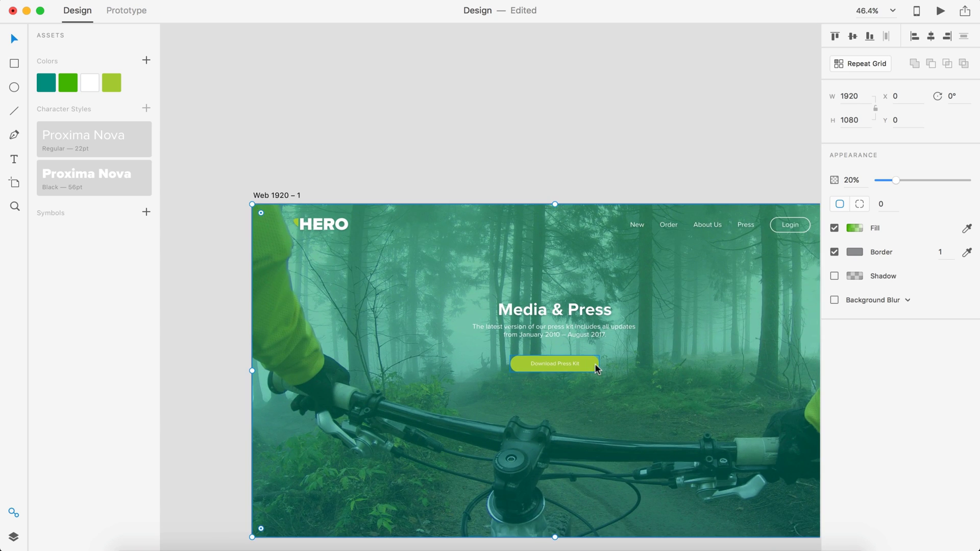
scroll(596, 368, "down", 2)
scroll(596, 368, "down", 1)
- Preview the landing page design at full size, then close the preview
left_click(554, 126)
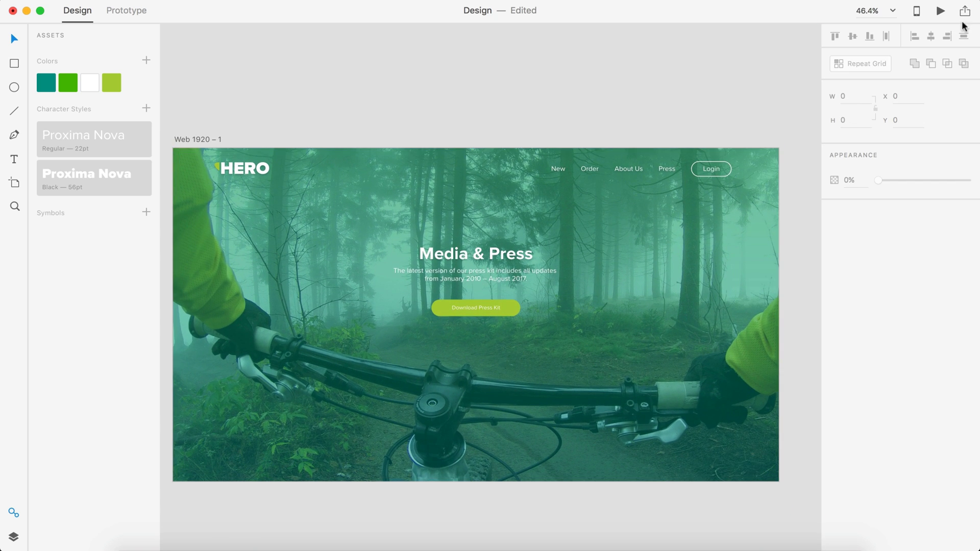
left_click(941, 11)
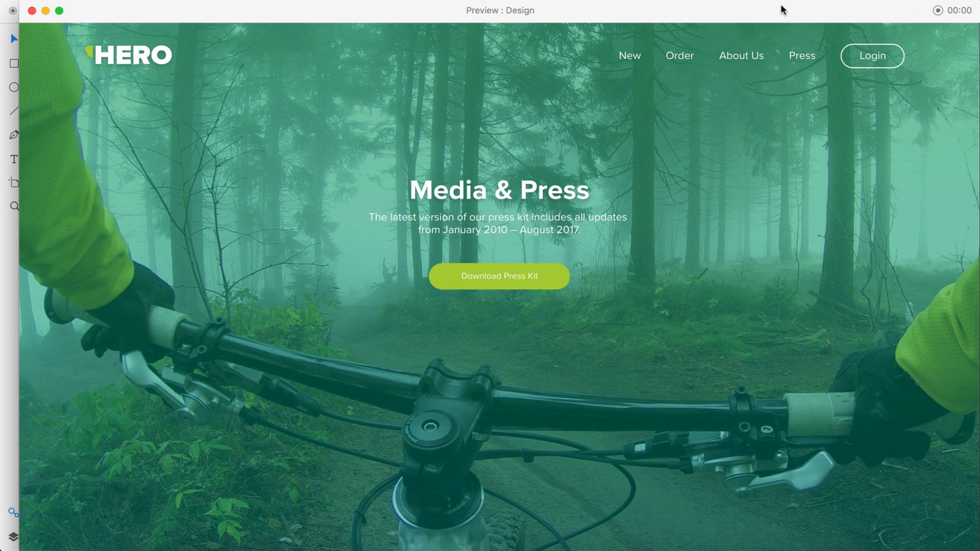
mouse_move(781, 15)
left_mouse_down()
mouse_move(766, 17)
mouse_move(783, 16)
left_mouse_up()
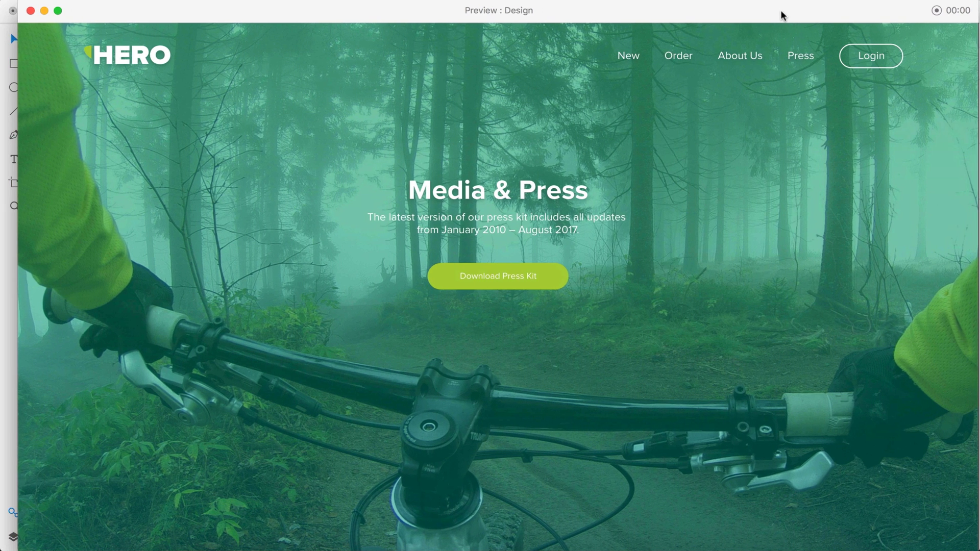
left_click(30, 11)
- Move the Download Press Kit button up 10 px and preview the updated design again
left_click(514, 312)
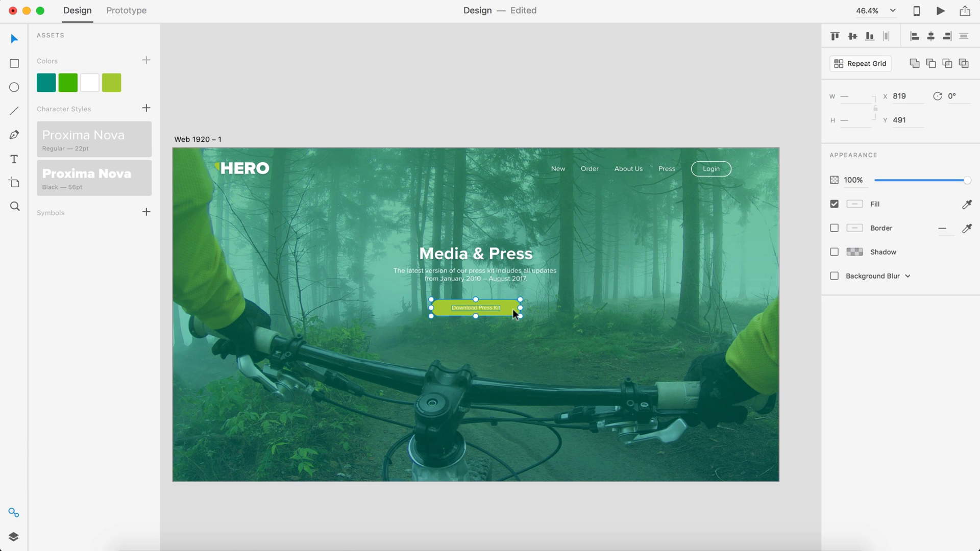
left_click_drag(513, 311, 514, 308)
left_click(564, 114)
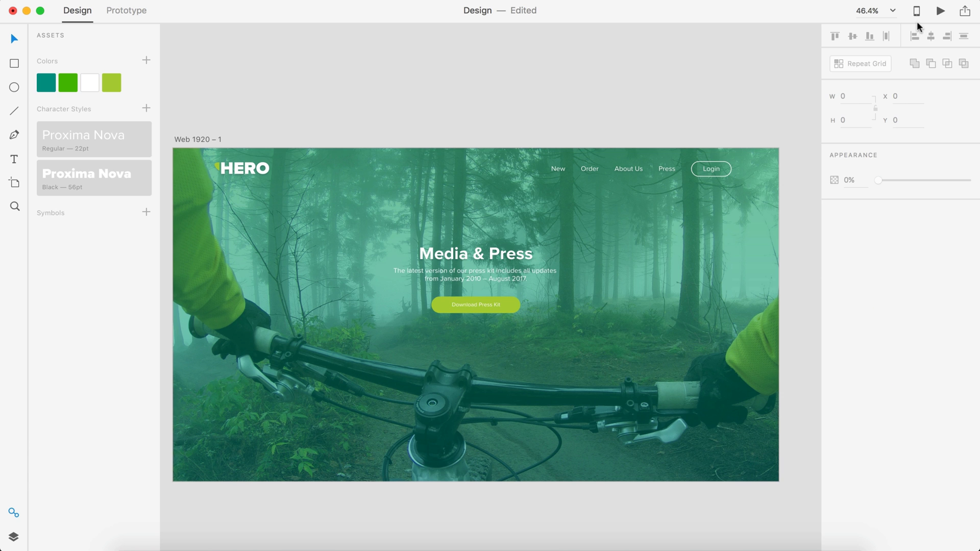
left_click(941, 10)
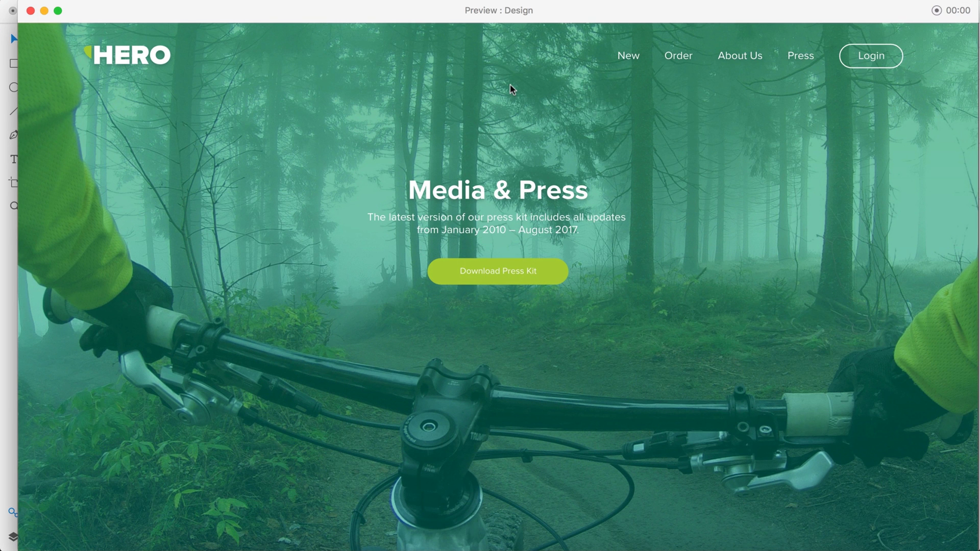
left_click_drag(563, 17, 558, 16)
left_click(25, 11)
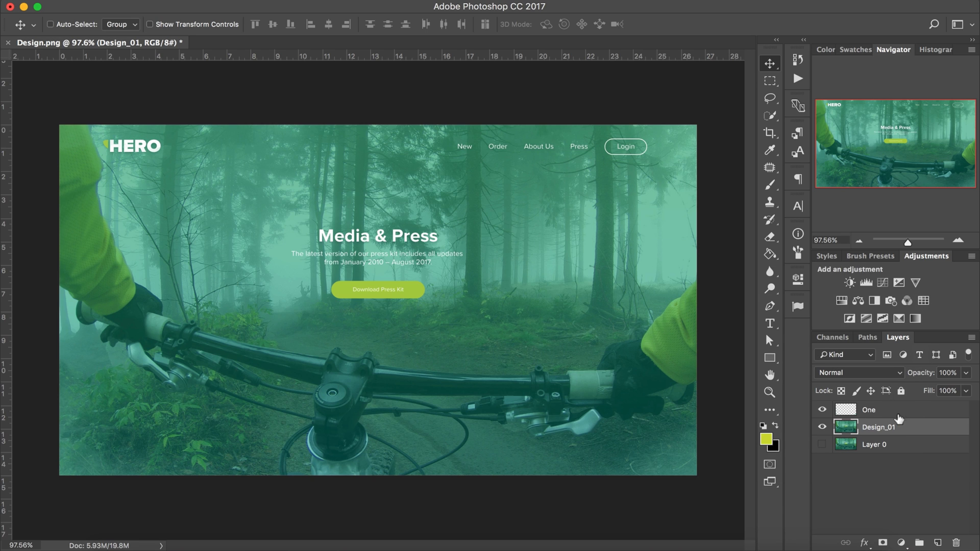
- Add a Color Lookup adjustment above layer One, trying the 2Strip and 3Strip LUTs
left_click(905, 411)
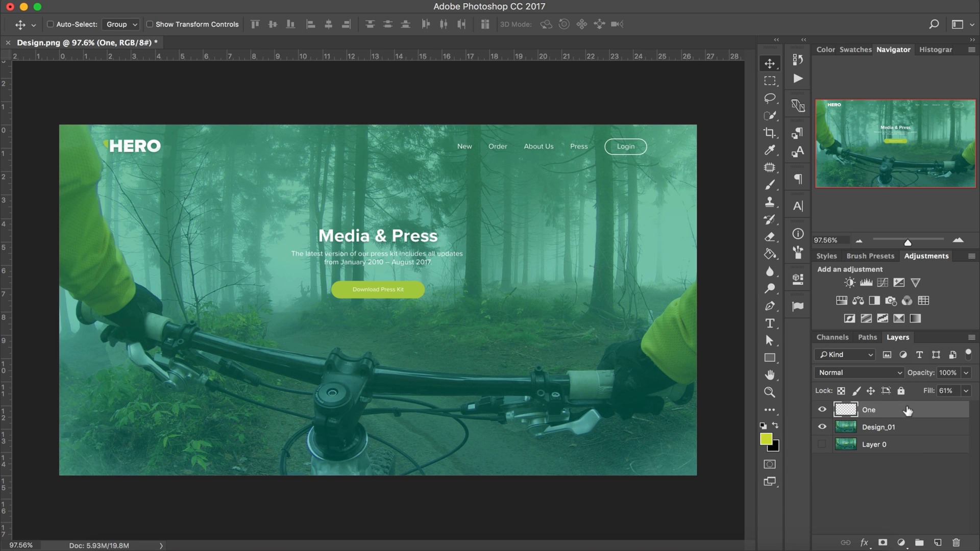
left_click(924, 301)
left_click(650, 307)
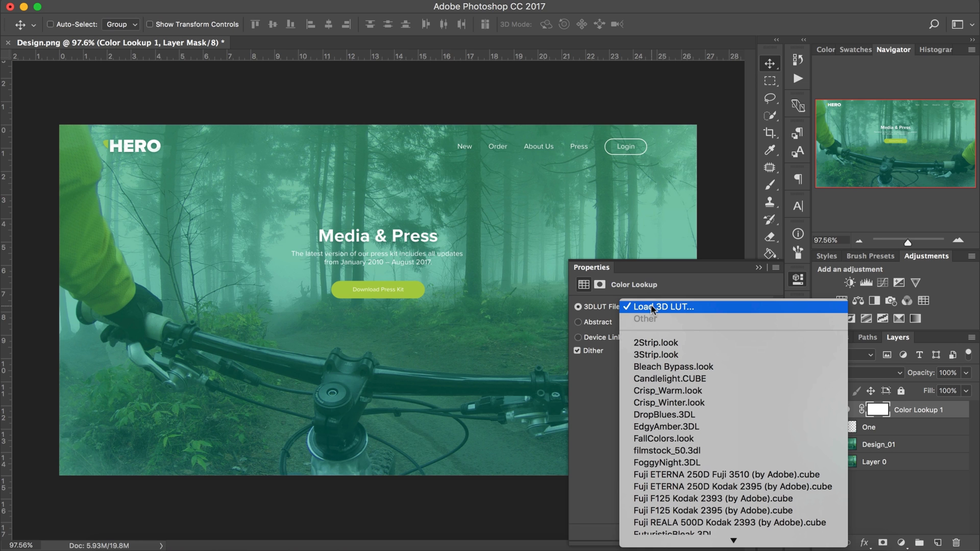
left_click(654, 343)
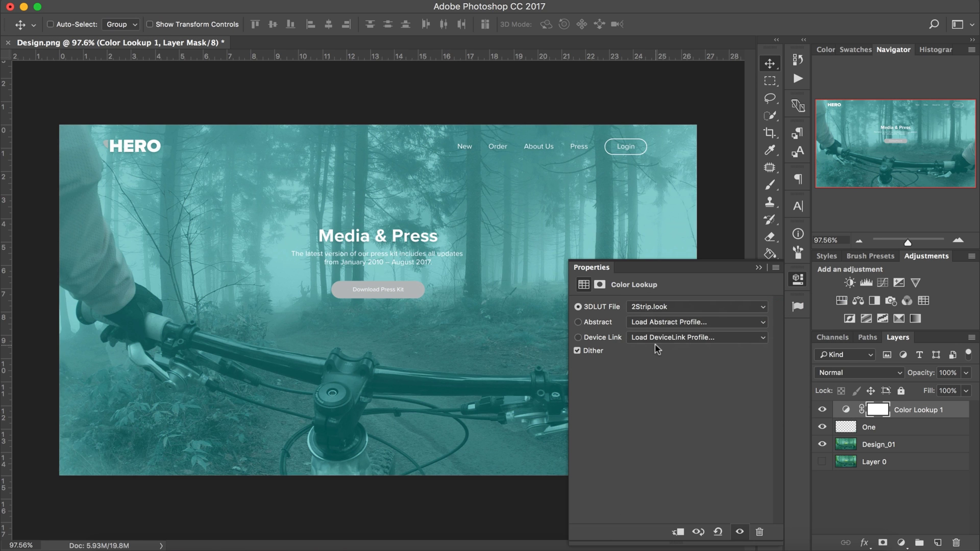
left_click(657, 306)
left_click(657, 318)
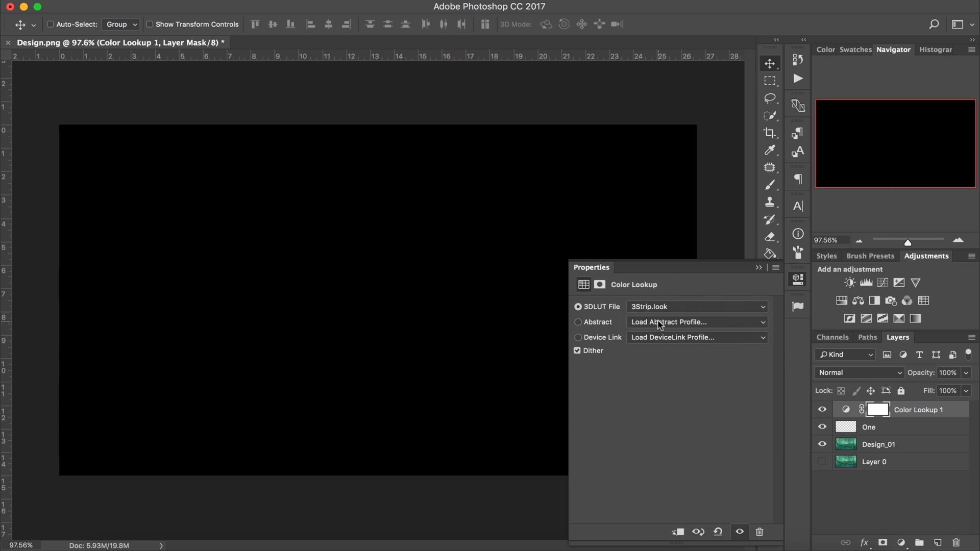
- Try Bleach Bypass, settle on Candlelight.CUBE, collapse Properties and fit the canvas to the window
left_click(663, 306)
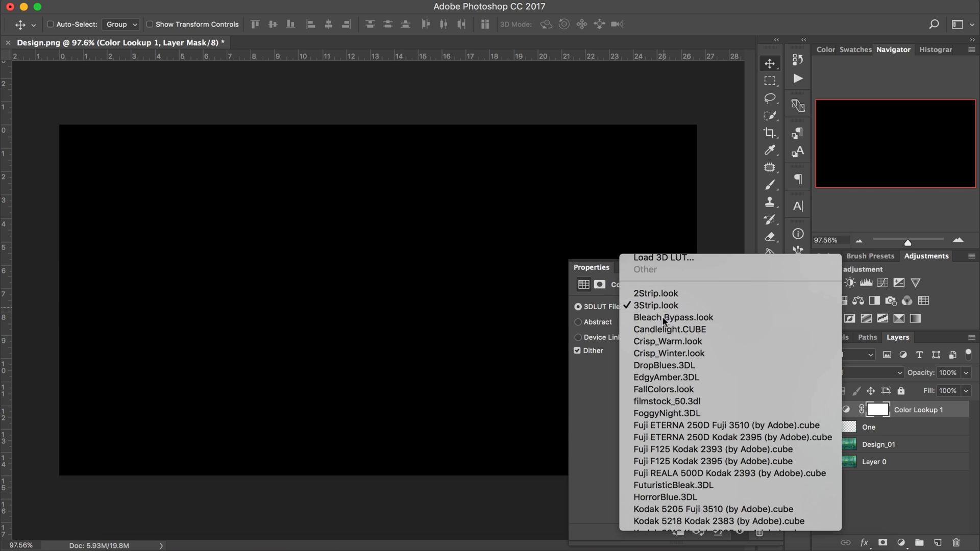
left_click(663, 318)
left_click(664, 307)
left_click(663, 318)
left_click(669, 307)
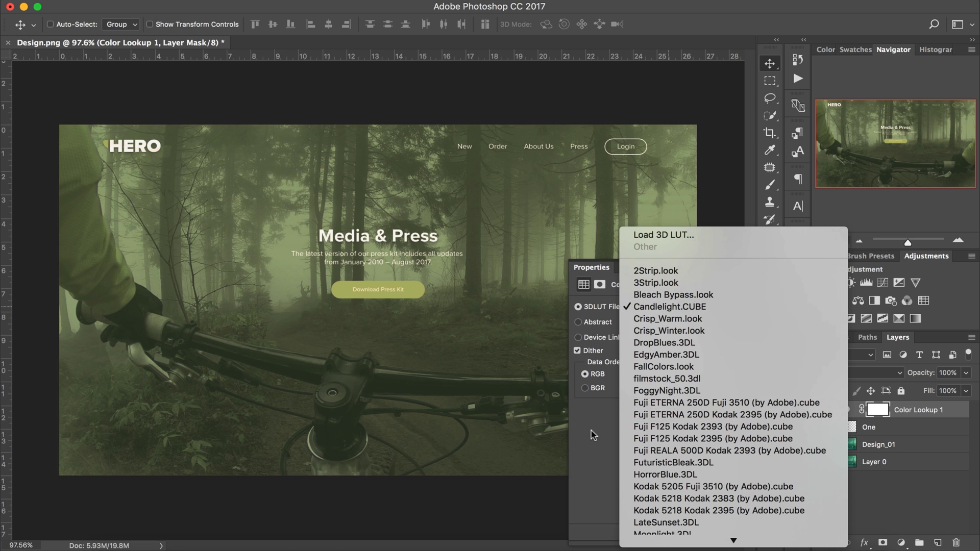
left_click(516, 241)
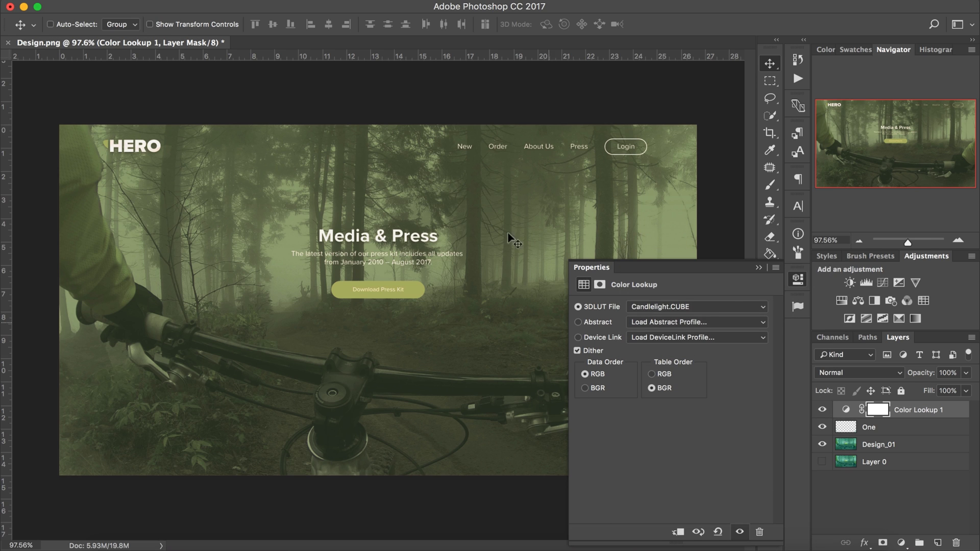
left_click(759, 268)
key("super+0")
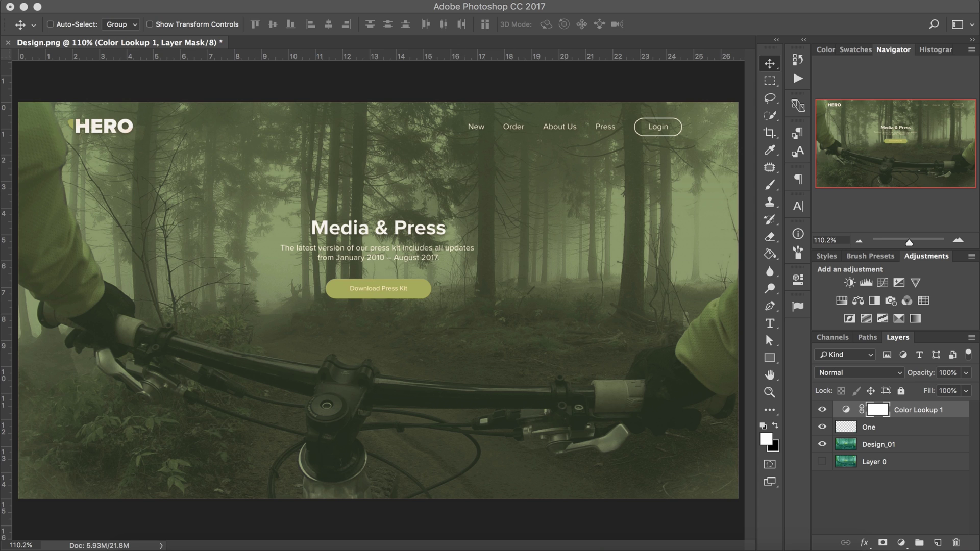
- Place Text.png as a new Text layer and hide the Design_01 layer
left_click_drag(553, 420, 444, 386)
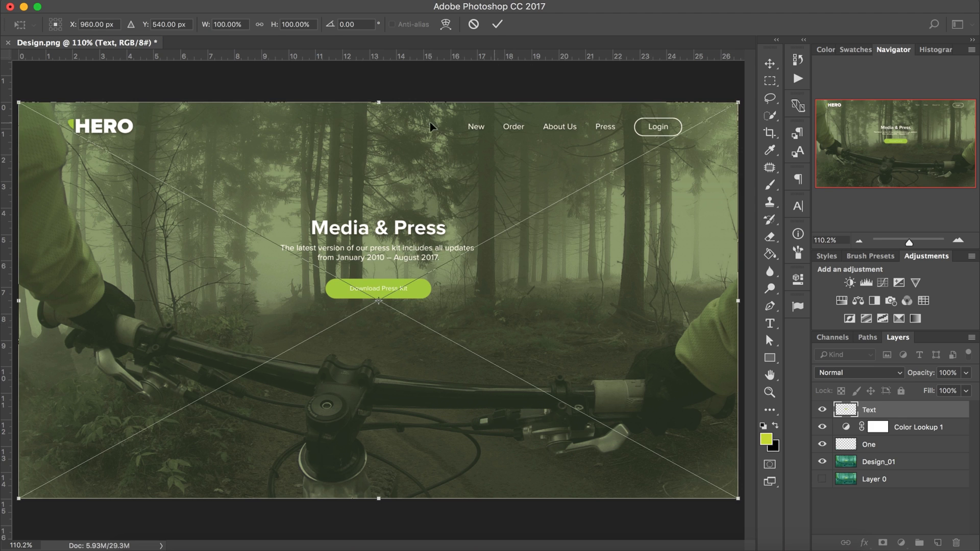
left_click(500, 24)
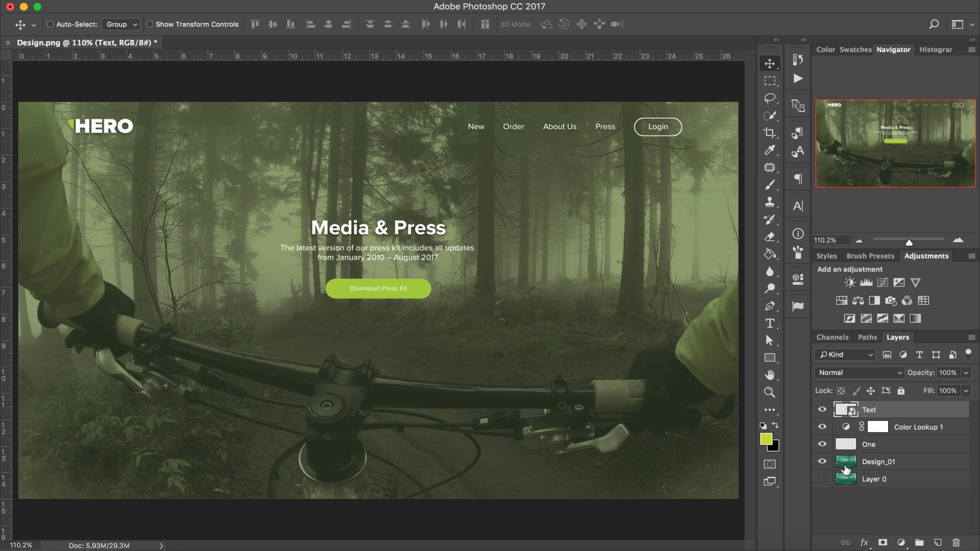
left_click(824, 462)
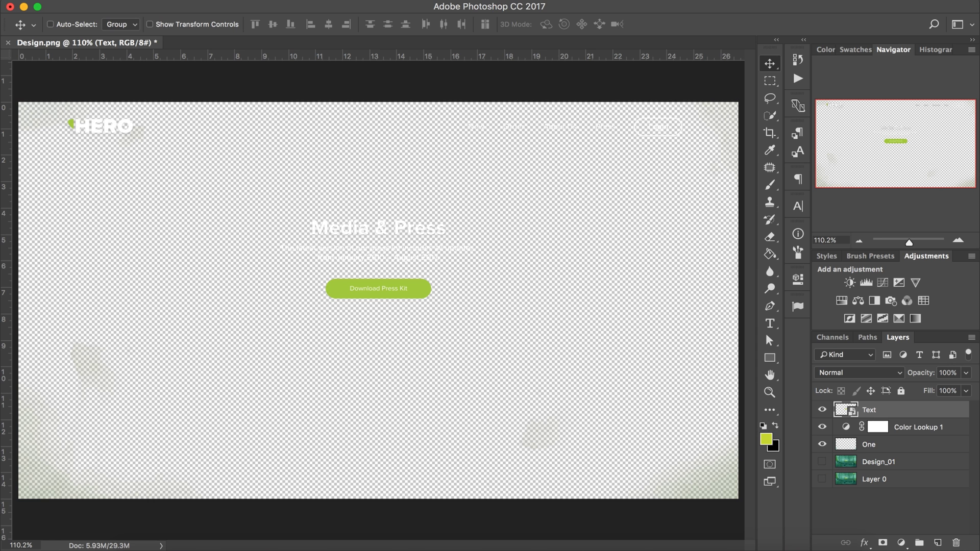
- Place image.png as an Image layer below One, then select Color Lookup 1
left_click_drag(504, 302, 499, 306)
left_click(497, 24)
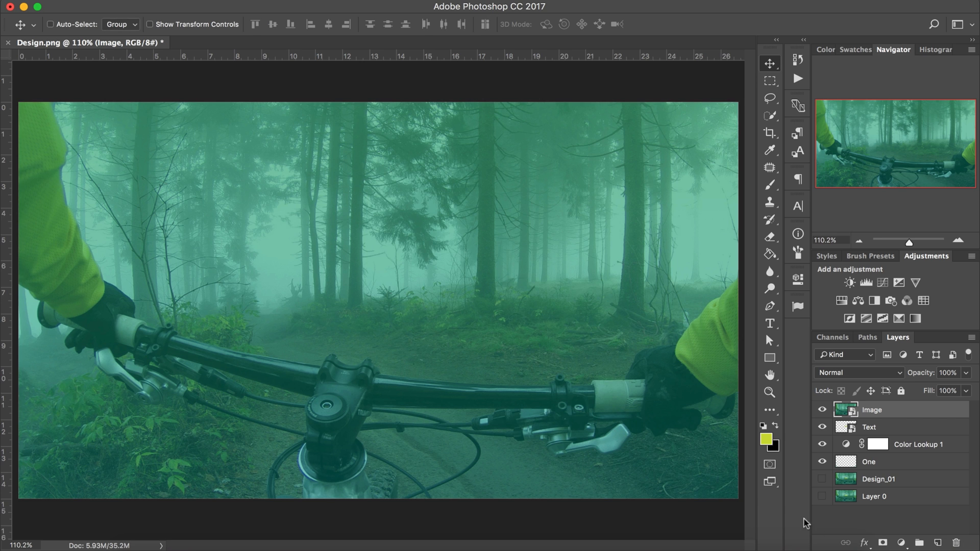
left_click_drag(885, 411, 874, 471)
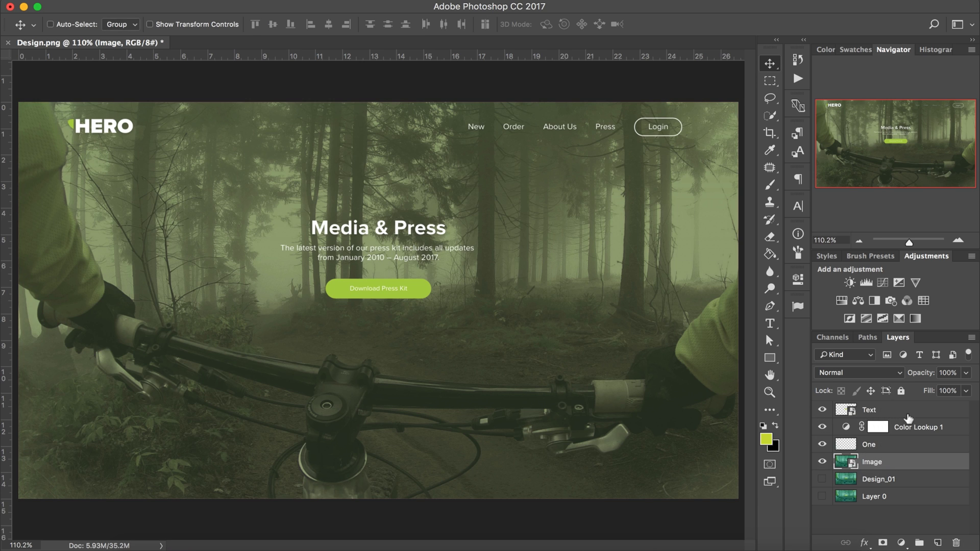
left_click(916, 429)
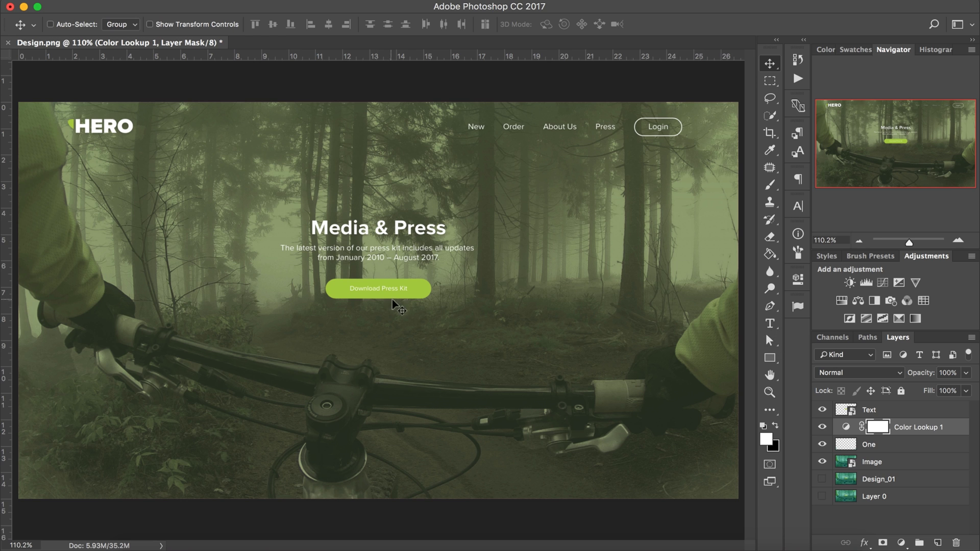
- Lower Color Lookup 1's fill to about 24% and toggle its visibility to compare
left_click(967, 390)
left_click_drag(969, 407, 929, 408)
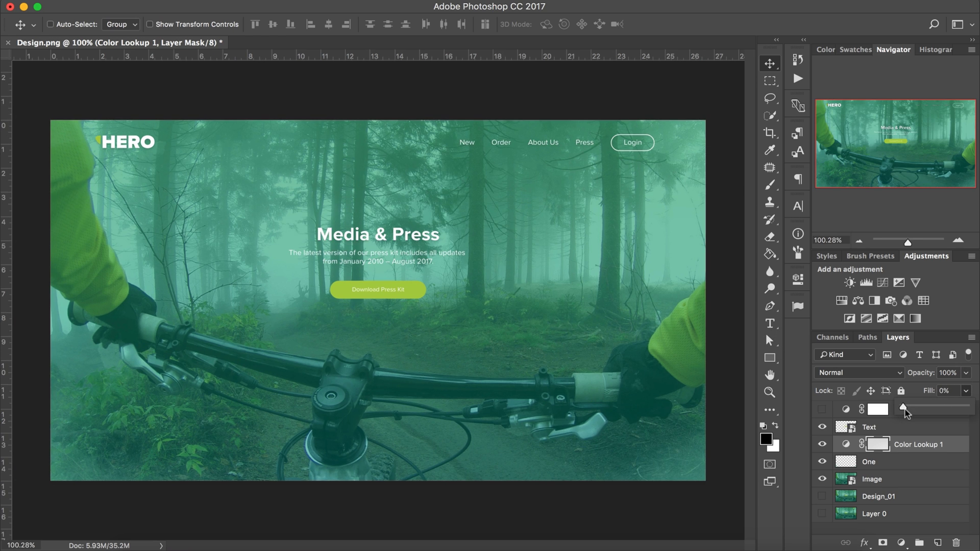
left_click_drag(904, 408, 921, 410)
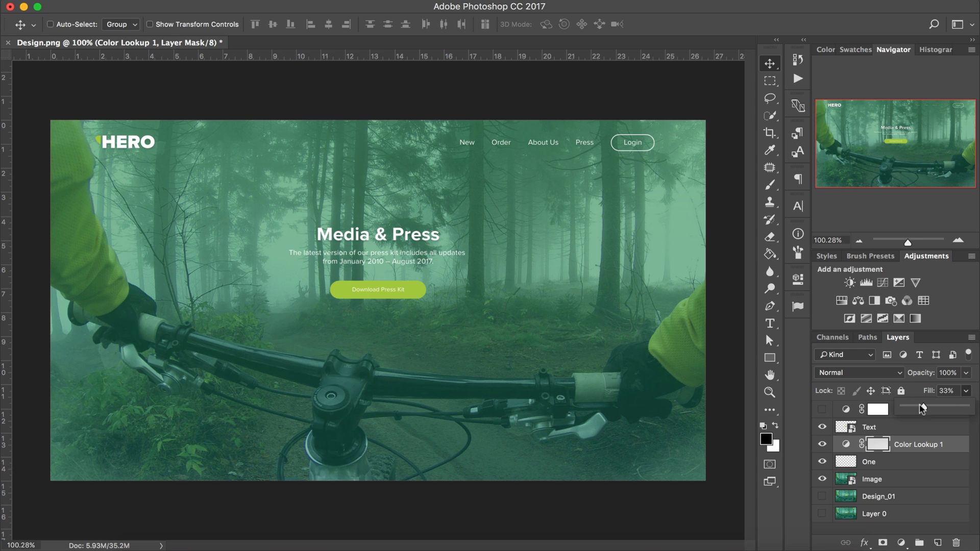
left_click_drag(922, 408, 919, 410)
left_click(823, 444)
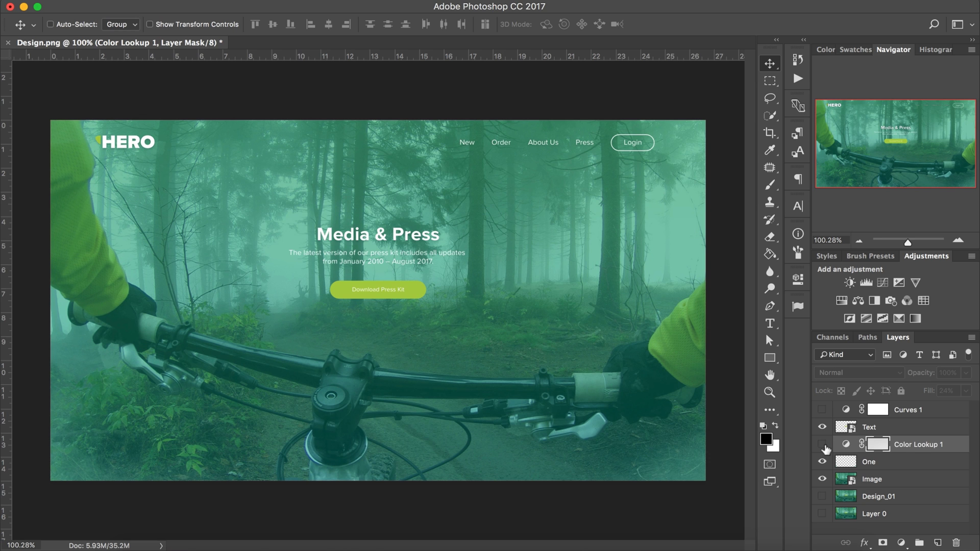
left_click(822, 445)
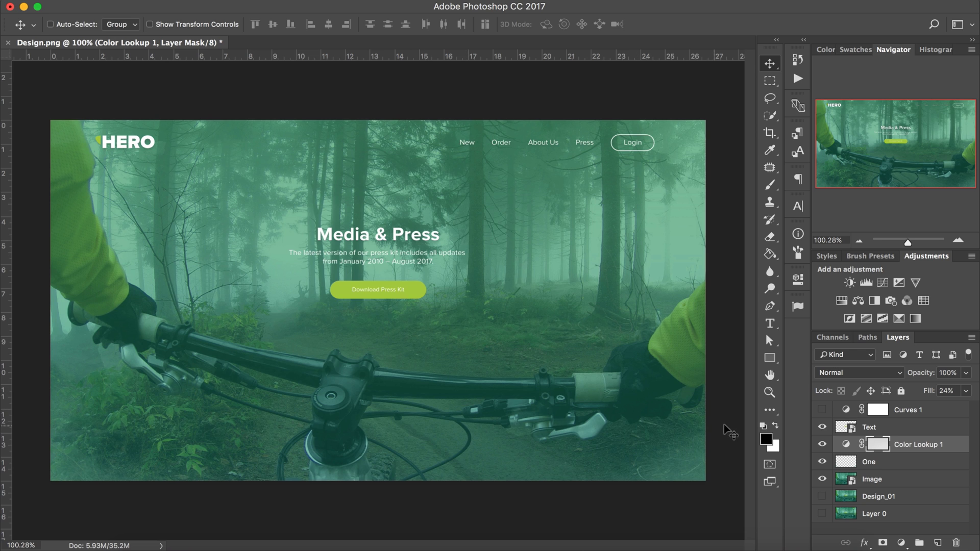
- Select layer One, briefly switching to the Eraser and back to the Move tool
left_click(896, 466)
key("e")
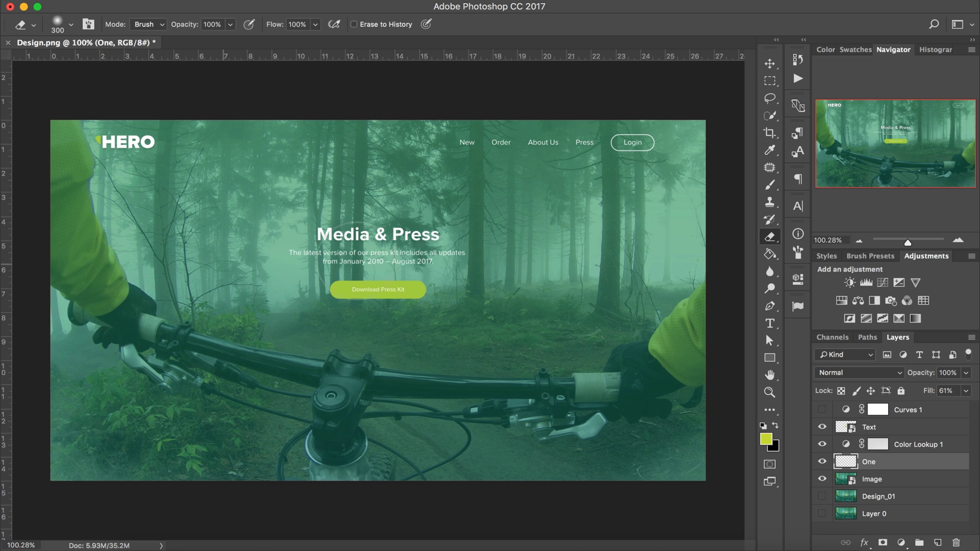
key("v")
scroll(424, 272, "down", 2)
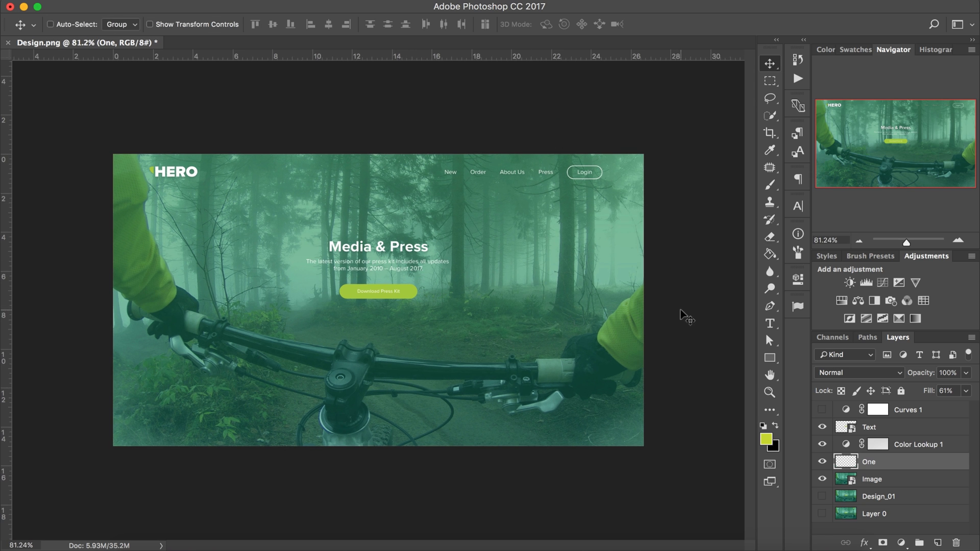
scroll(682, 314, "up", 2)
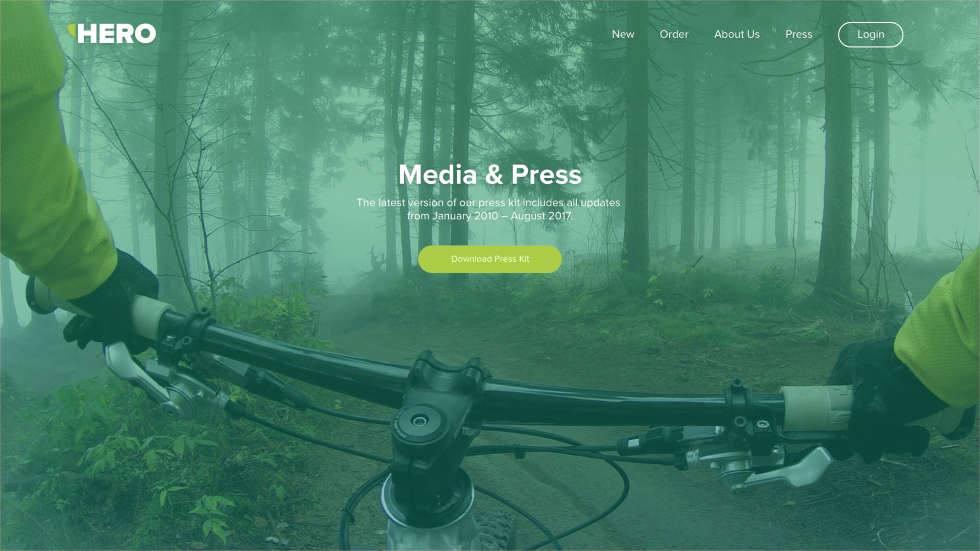